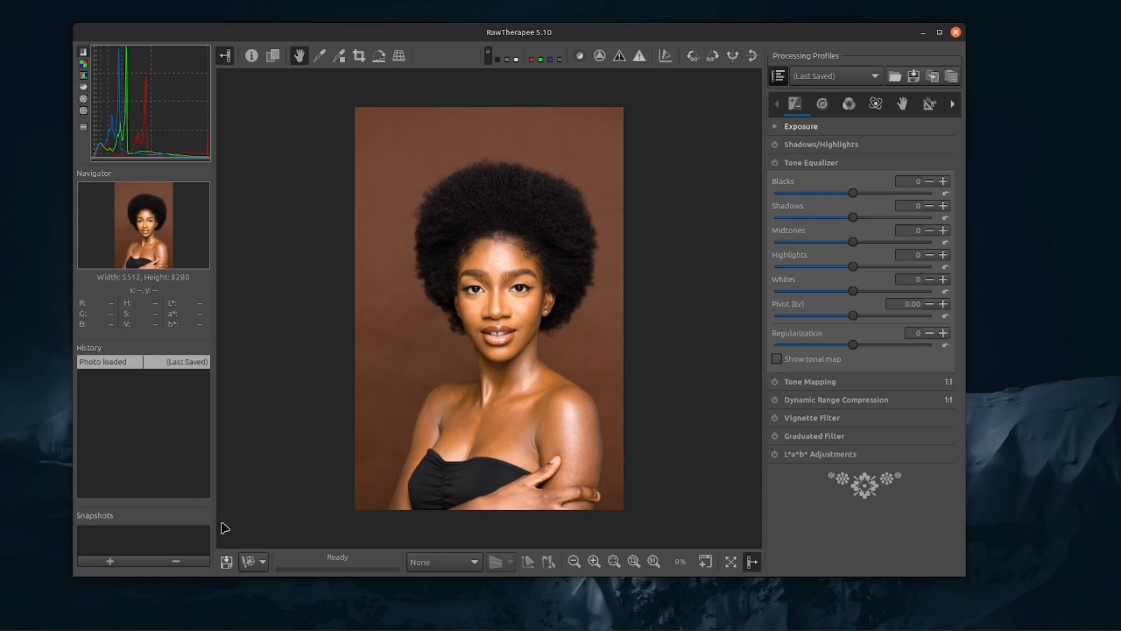
Step: Send the portrait to GNU Image Manipulation Program for external editing and convert it to the built-in sRGB color profile
click(253, 562)
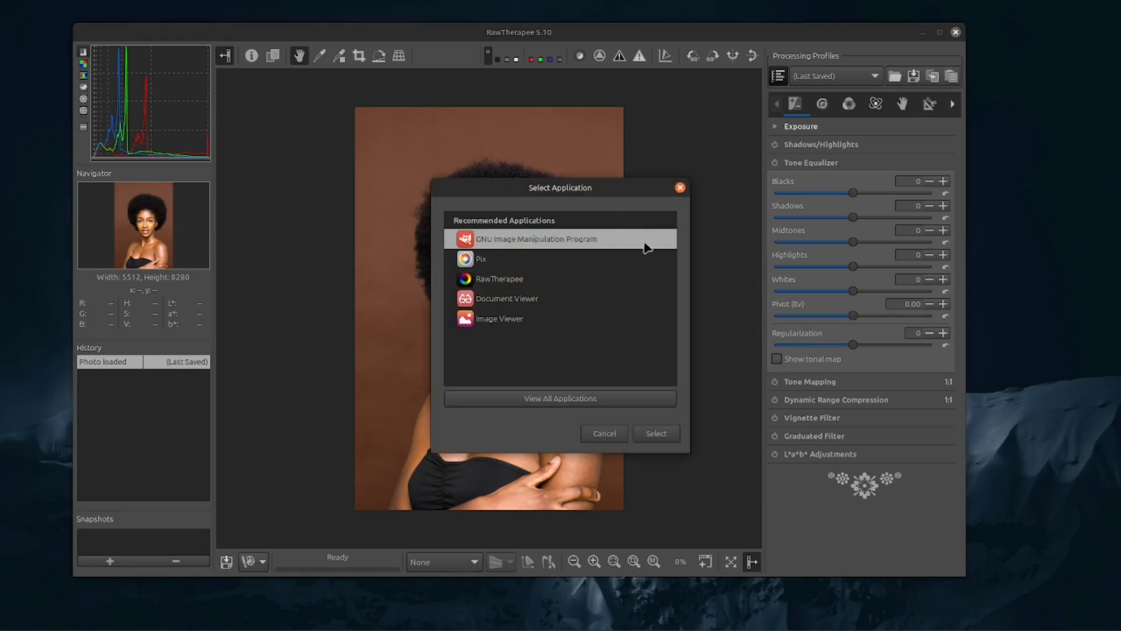
click(656, 433)
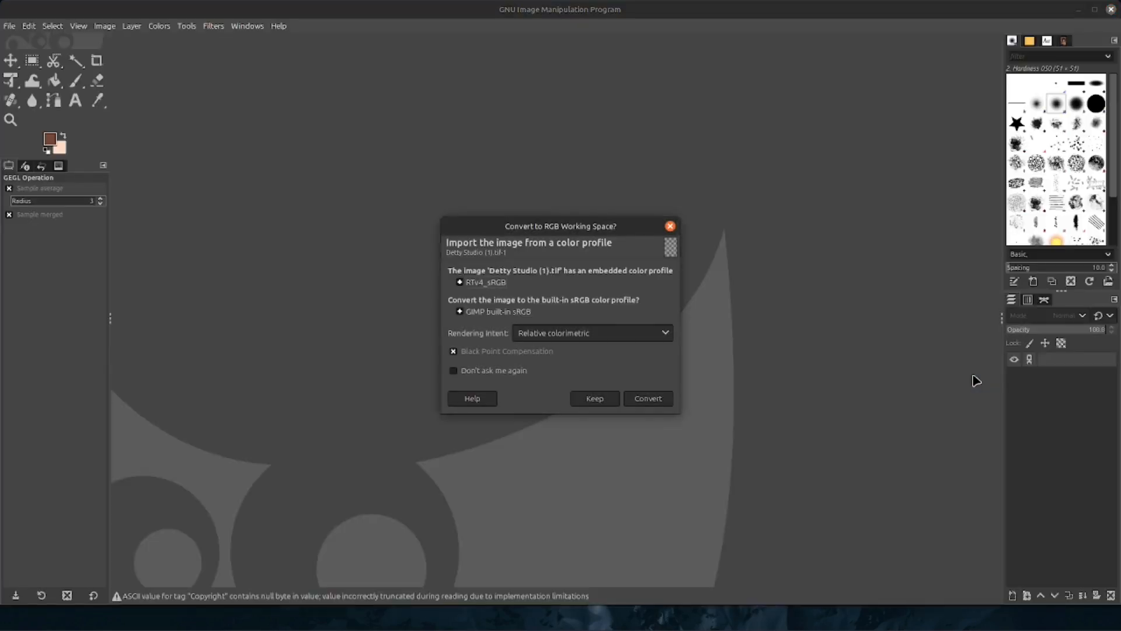
click(649, 400)
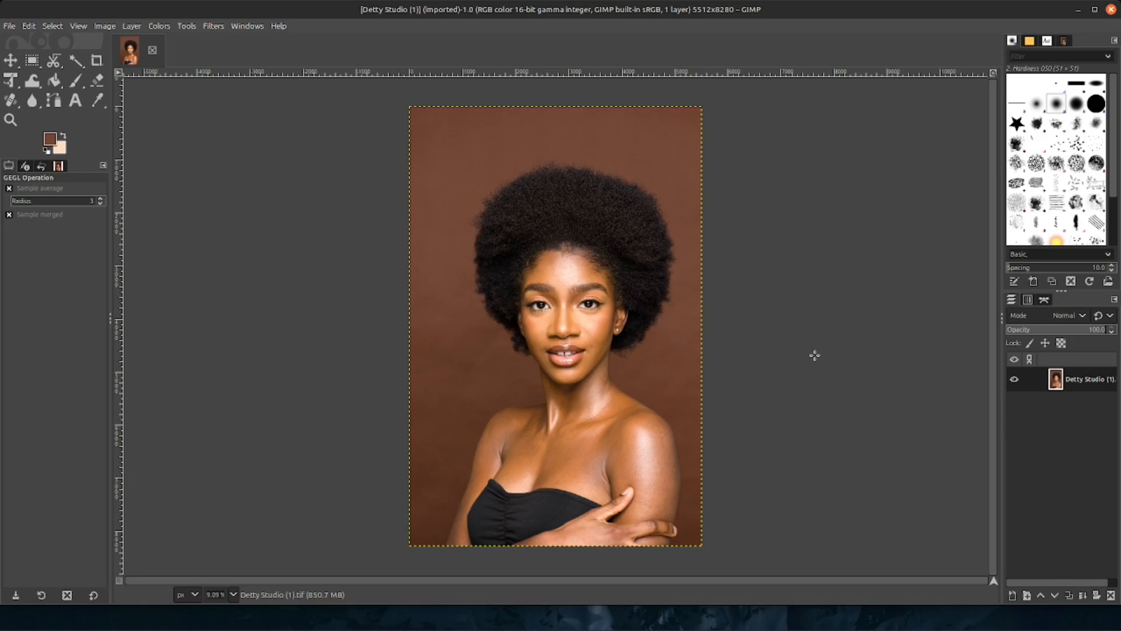
Step: Duplicate the imported portrait layer
key(plus)
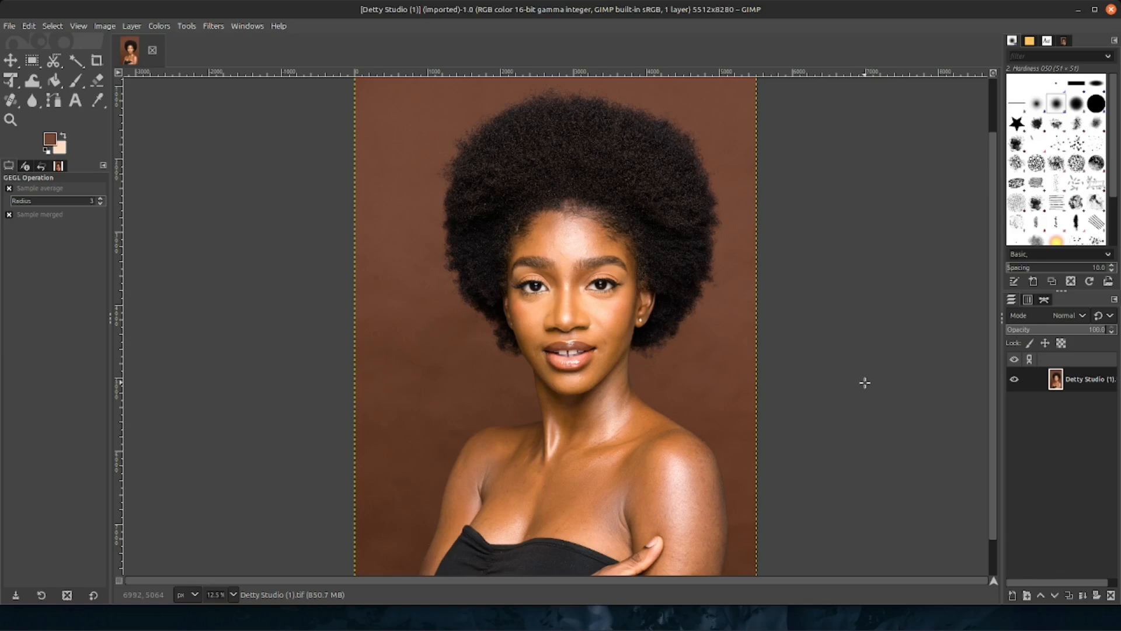
click(1068, 595)
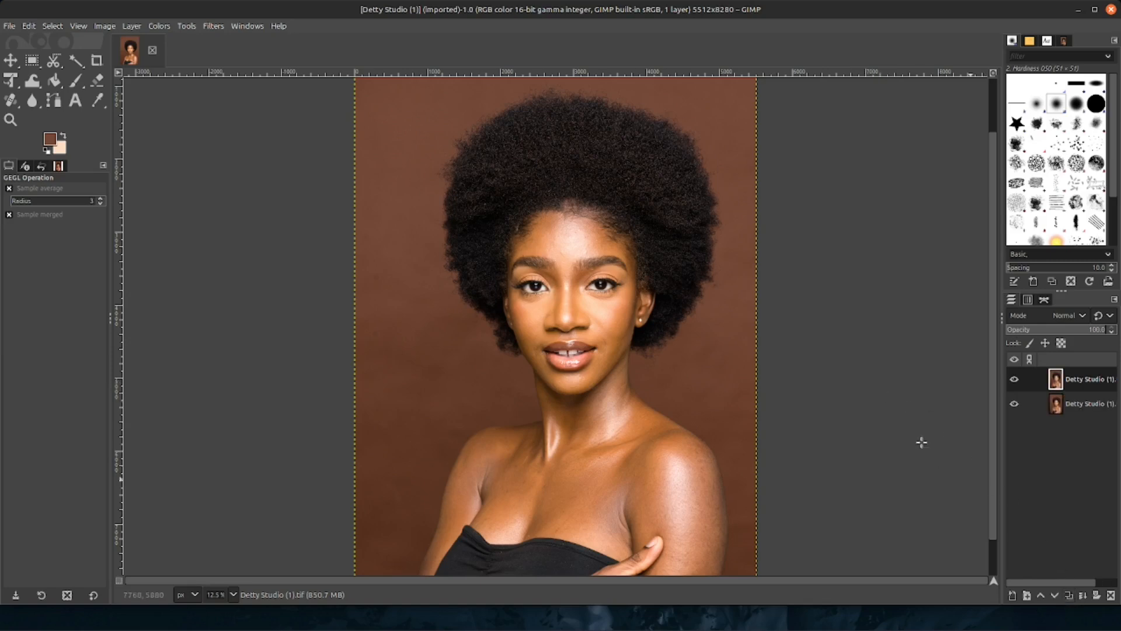
Step: Examine the portrait's face, skin and hair up close for colour cast and detail
key(minus)
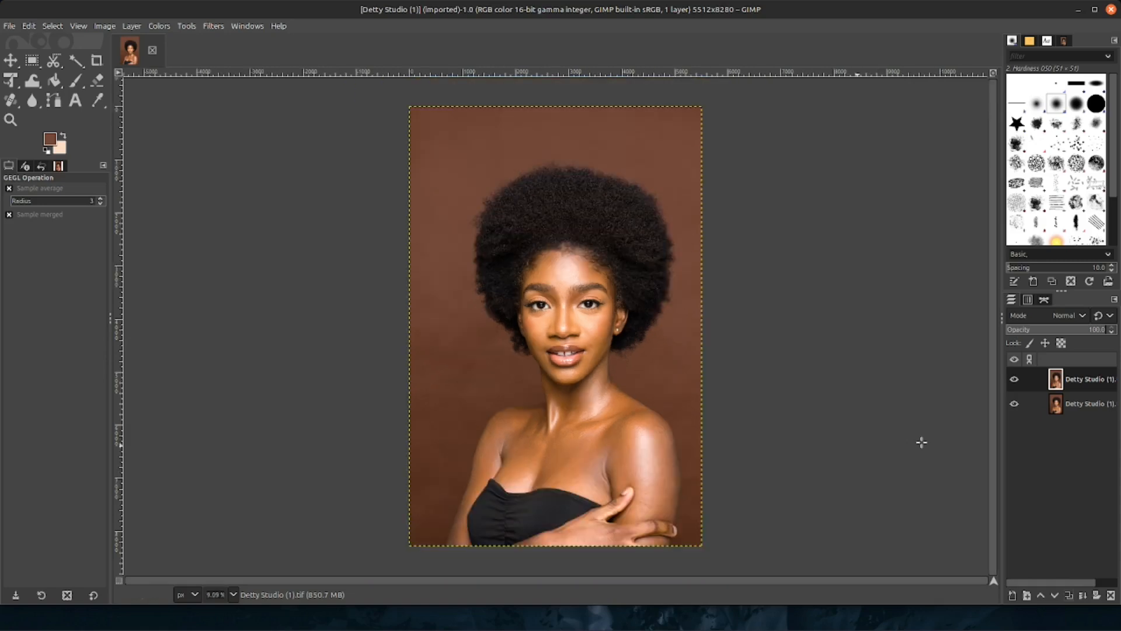
key(minus)
key(minus)
key(plus)
key(plus)
key(plus)
key(plus)
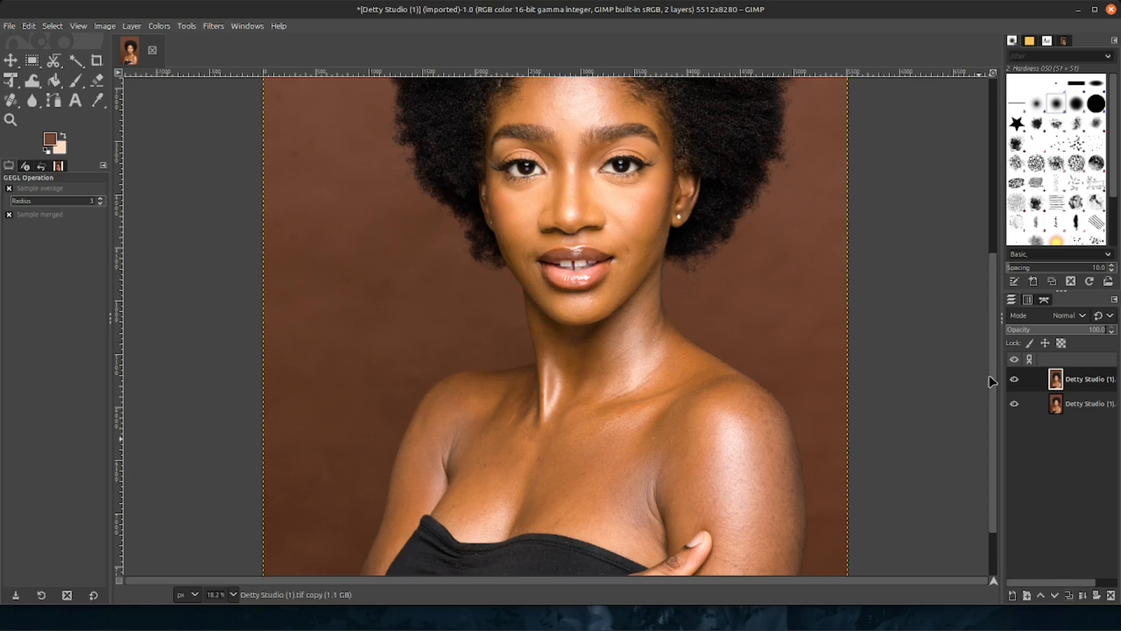
drag(992, 373, 1000, 303)
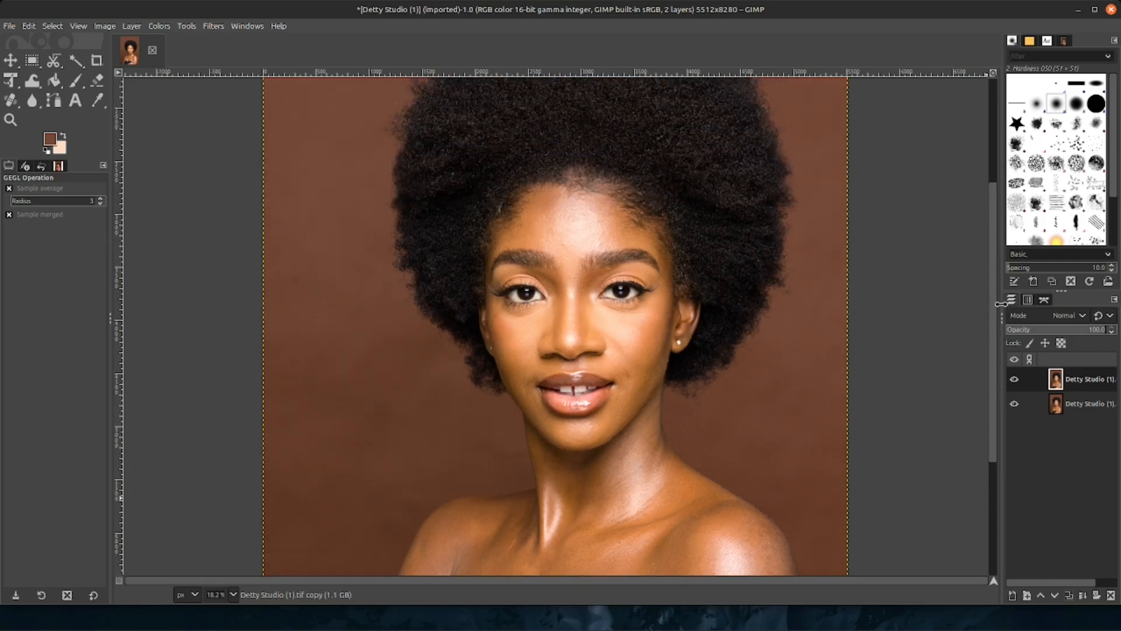
key(plus)
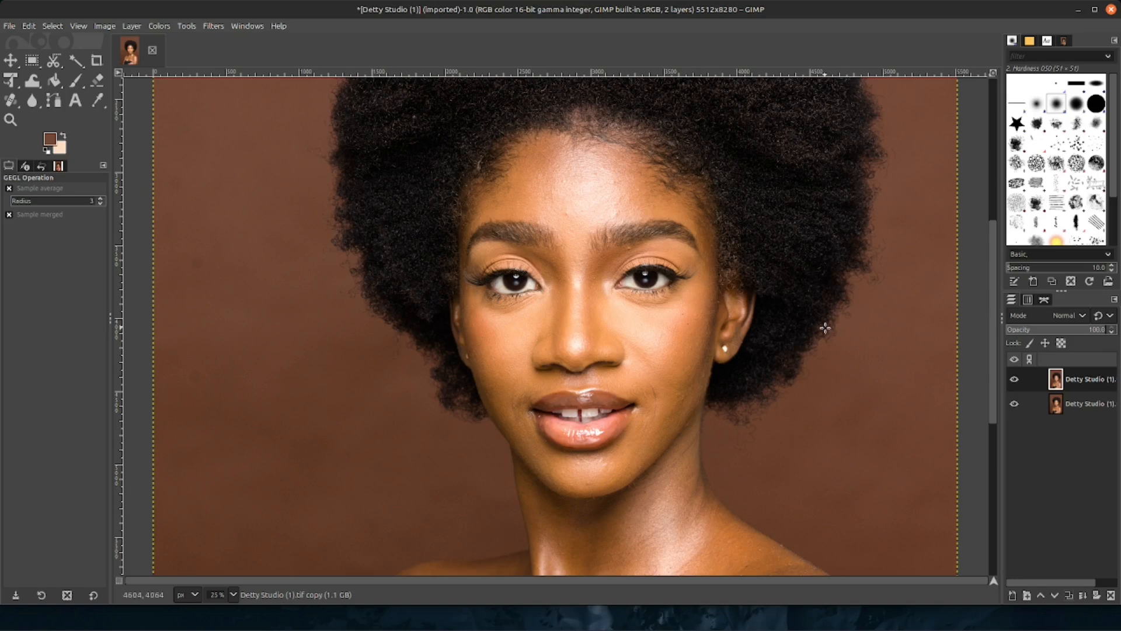
key(plus)
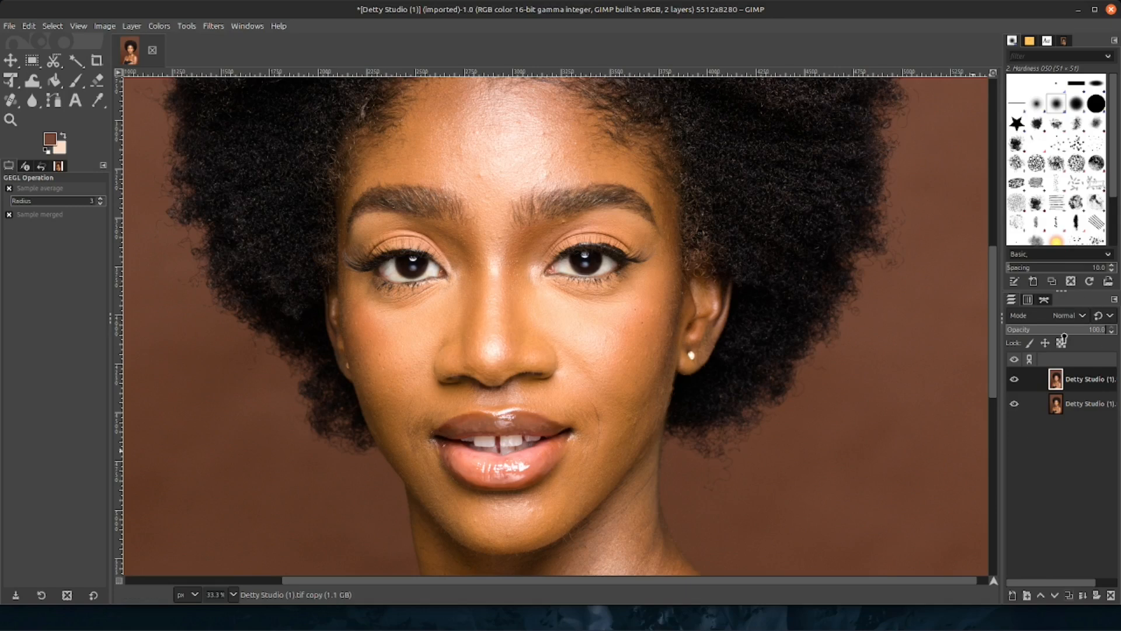
drag(994, 328, 998, 305)
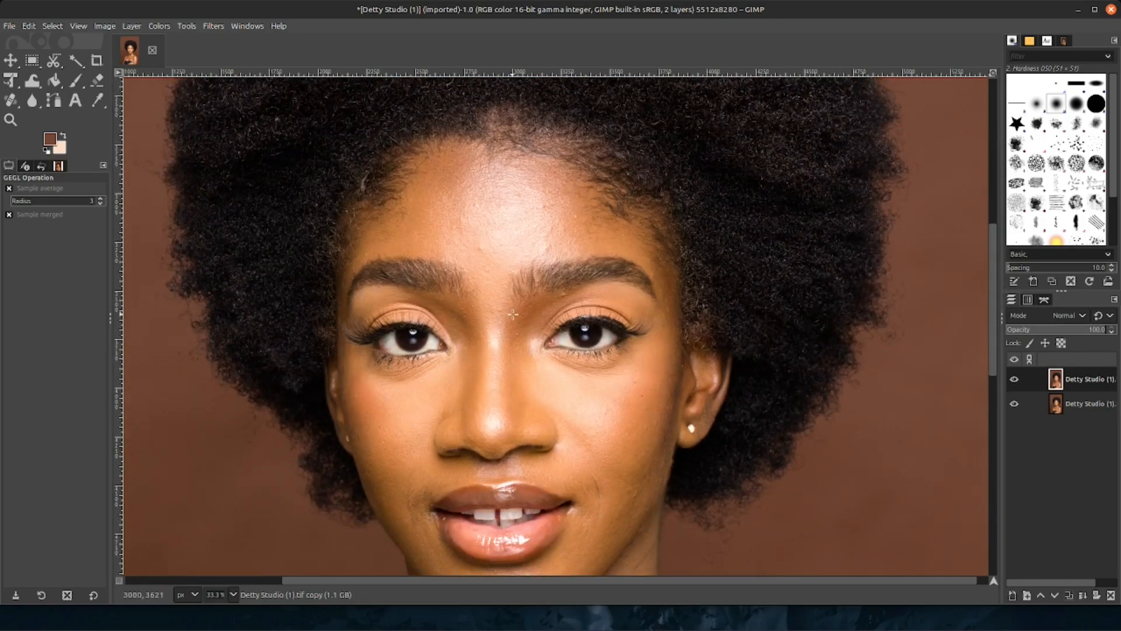
drag(999, 256, 999, 179)
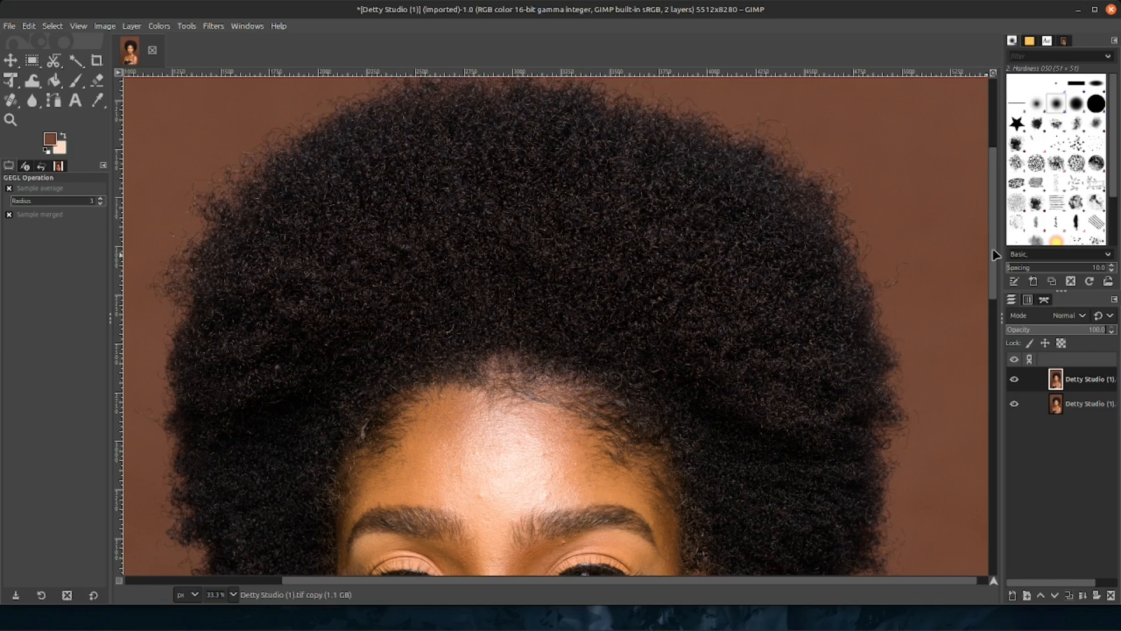
drag(996, 257, 995, 307)
key(minus)
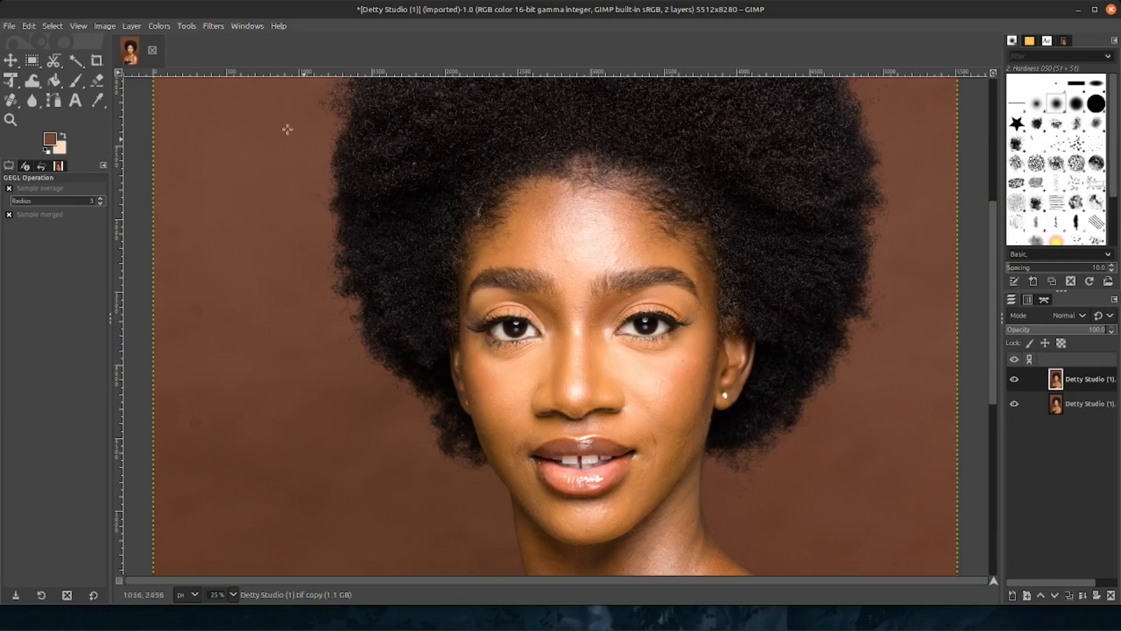
Step: Apply automatic white balance to the layer copy and duplicate the corrected layer
click(157, 26)
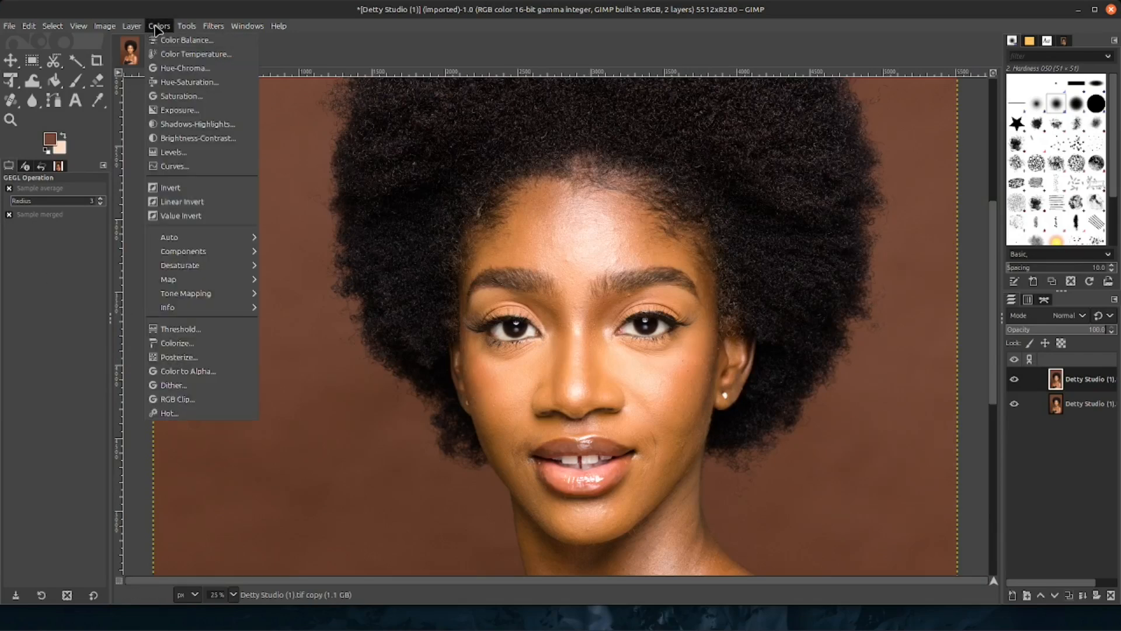
mouse_move(175, 237)
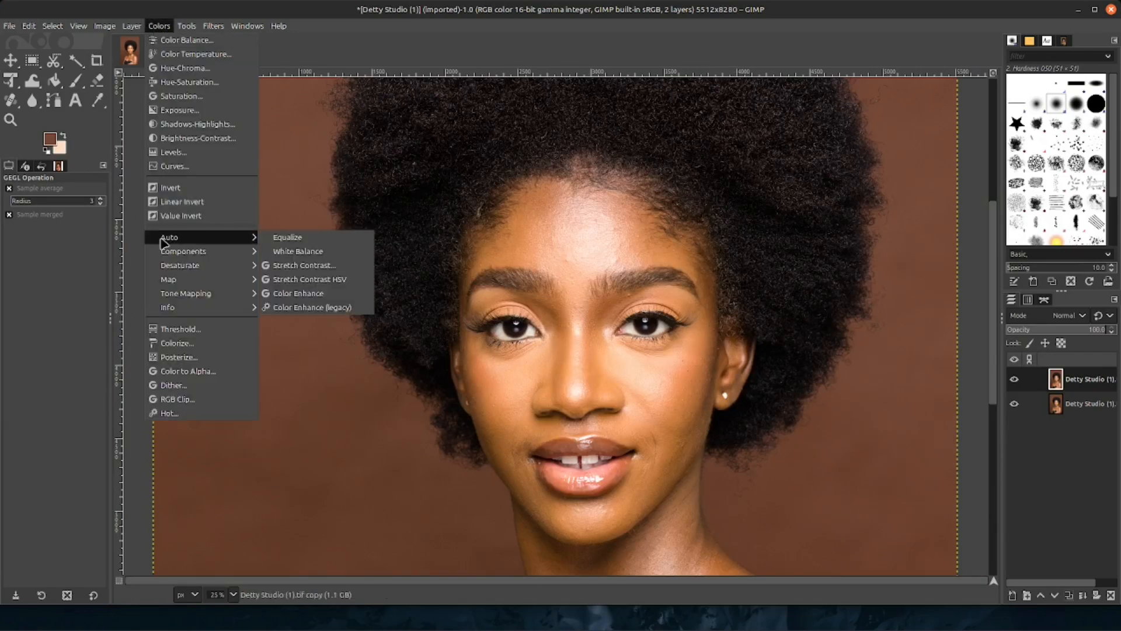
click(313, 256)
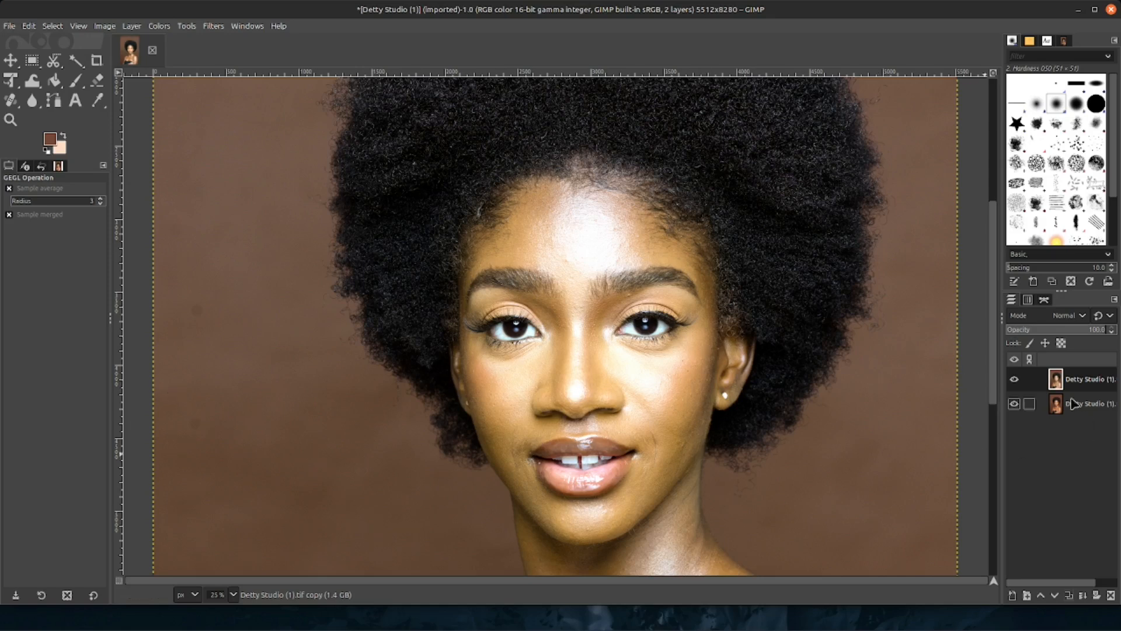
drag(996, 358, 994, 288)
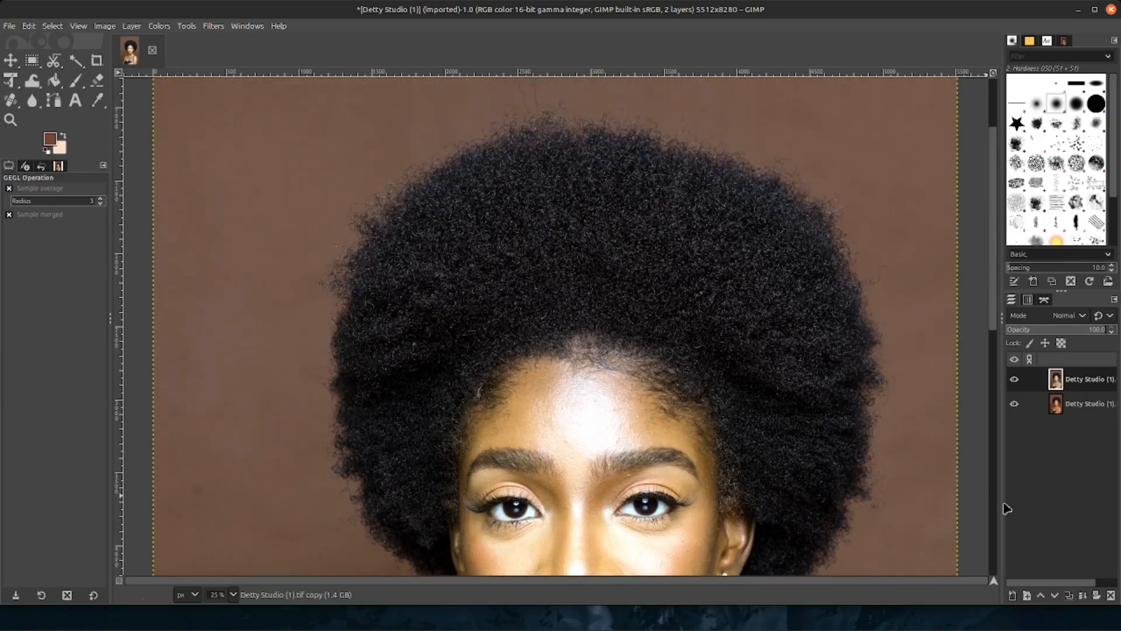
click(1066, 596)
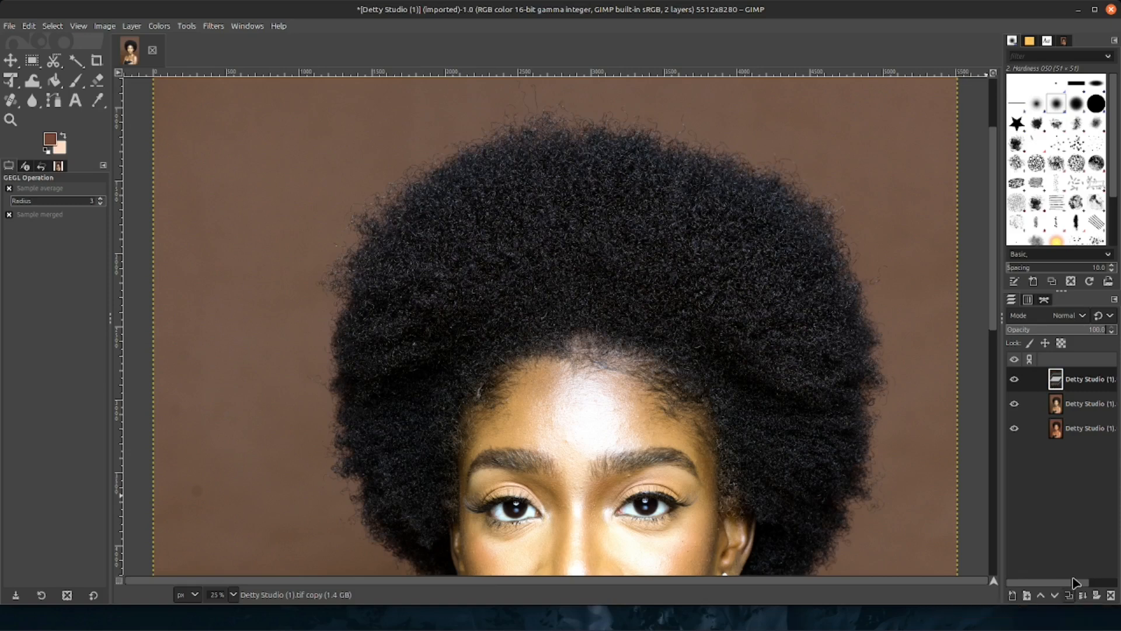
Step: Compare the white-balanced layers with the original by toggling their visibility, and inspect the skin, hair and background tones
click(1014, 379)
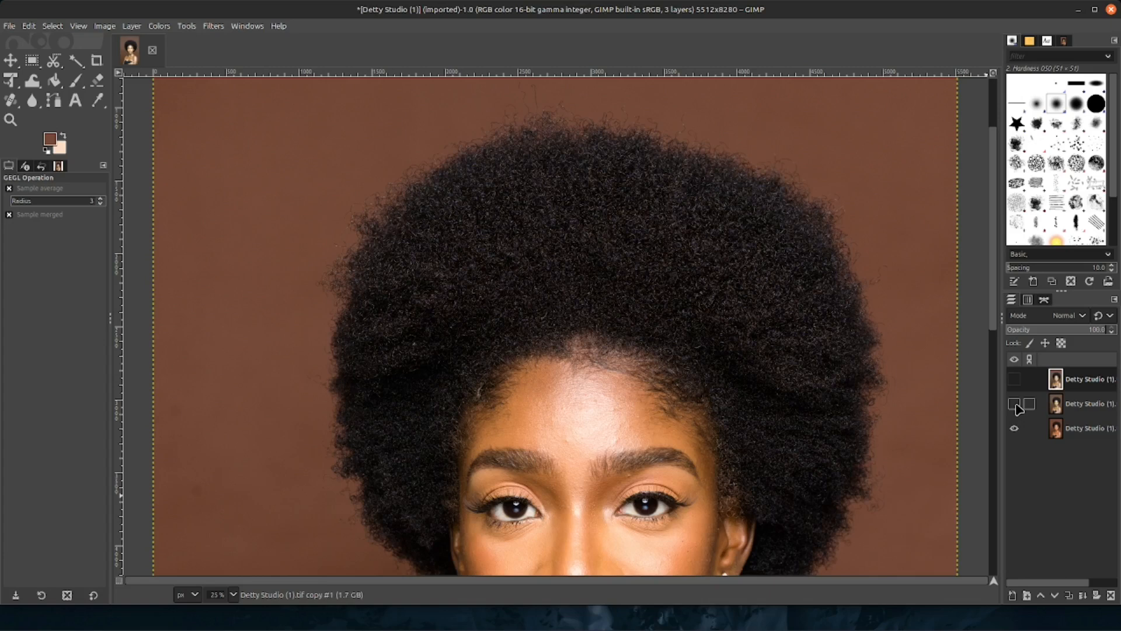
click(1015, 404)
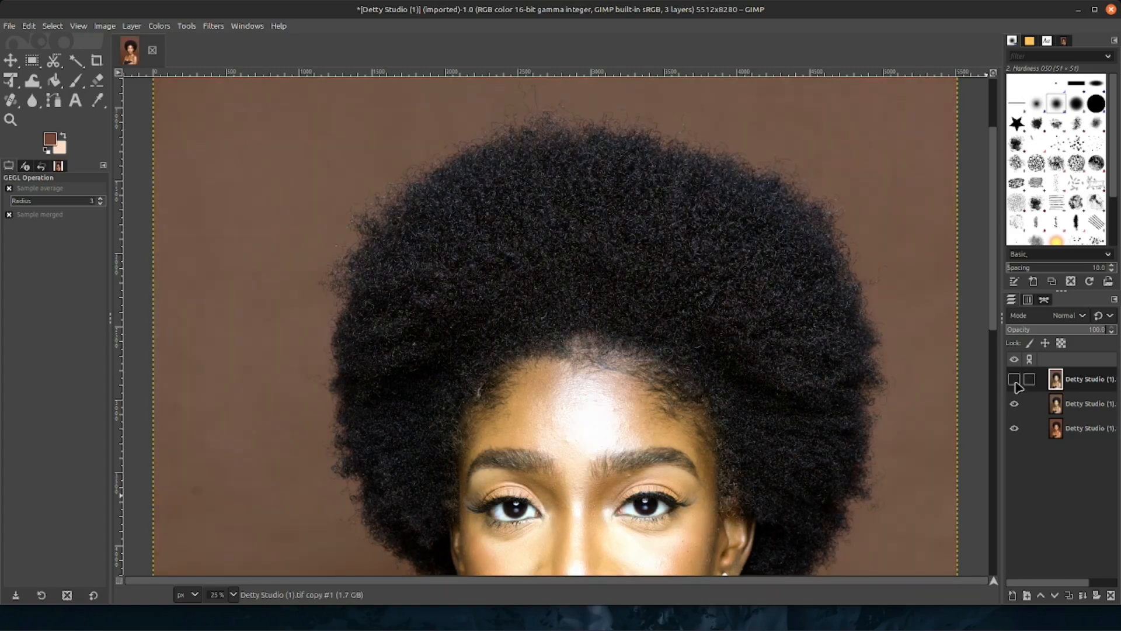
click(1015, 381)
scroll(656, 320, down, 8)
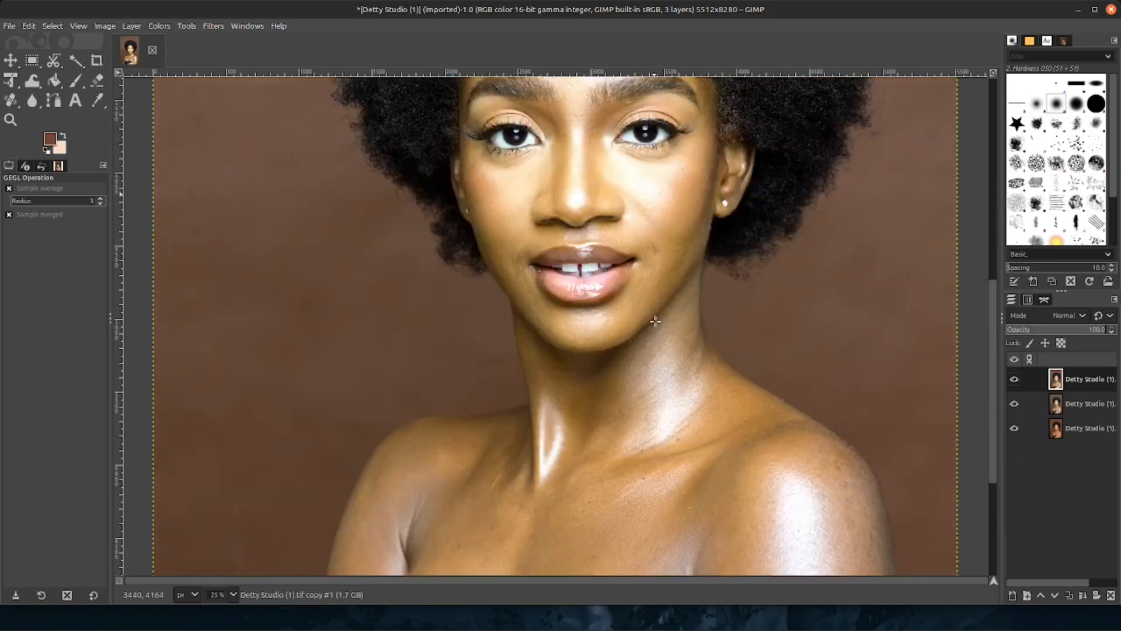
scroll(655, 320, up, 8)
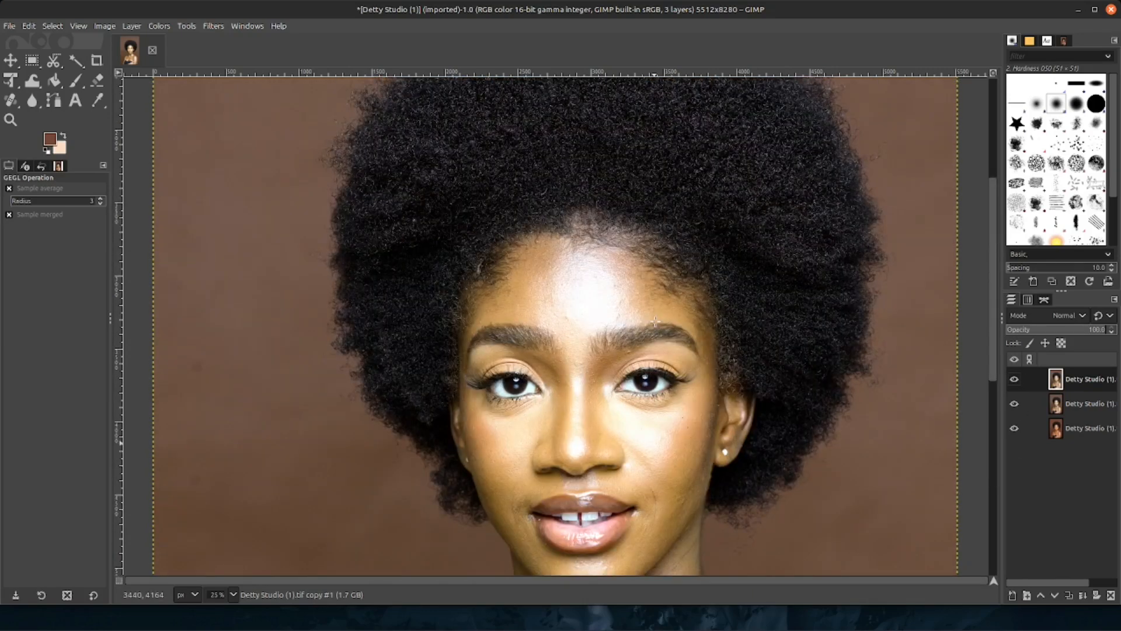
scroll(655, 320, up, 4)
scroll(656, 321, down, 8)
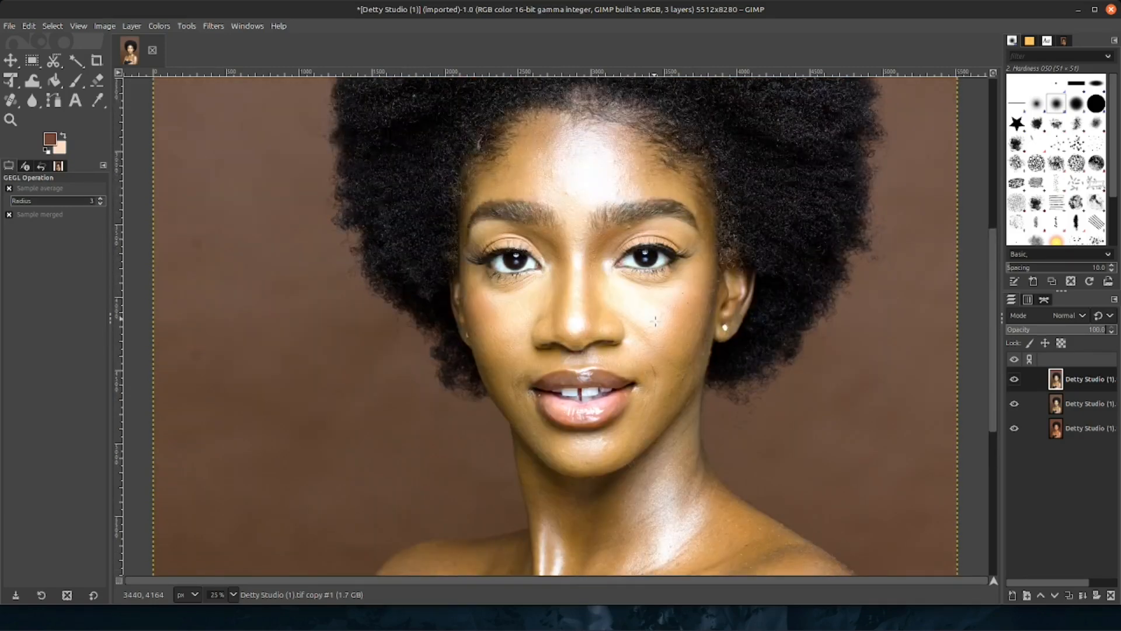
scroll(655, 320, down, 1)
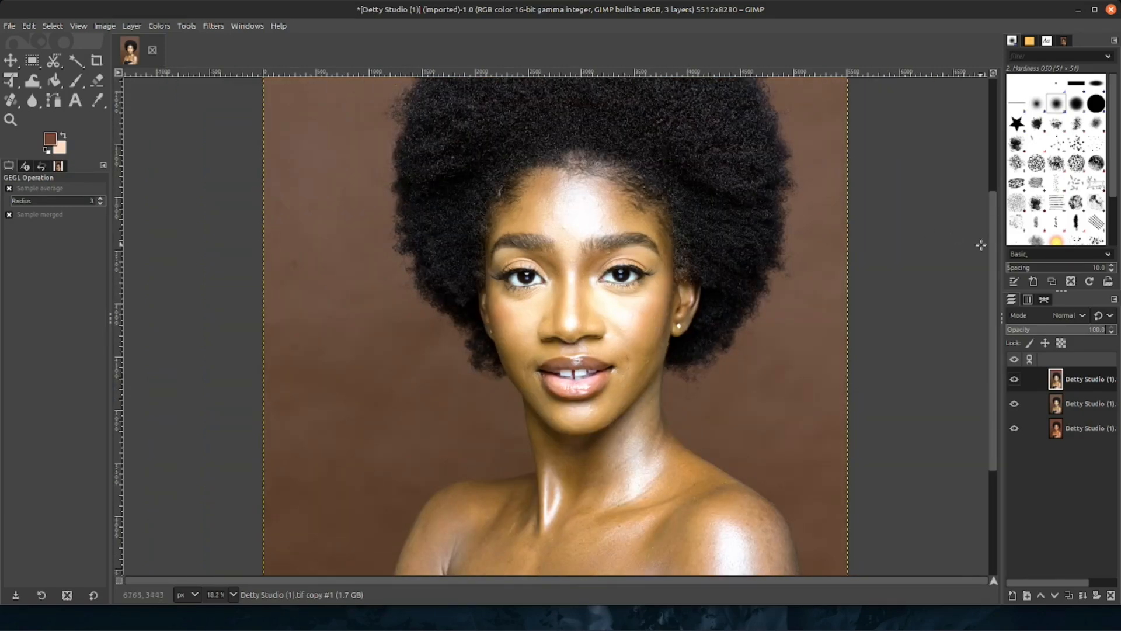
drag(993, 242, 992, 197)
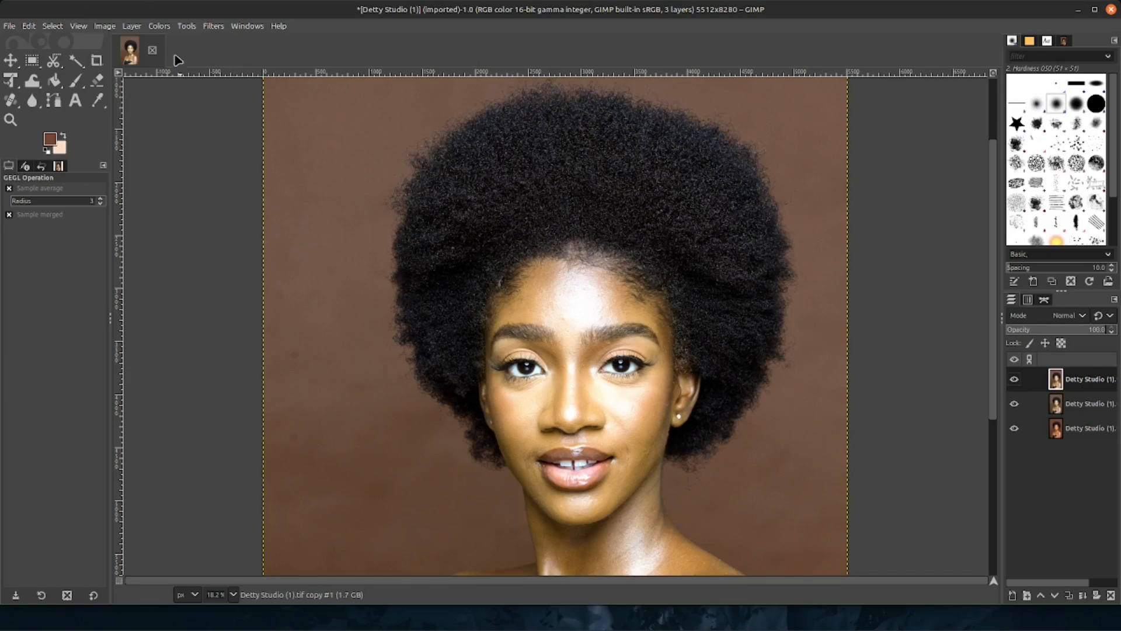
Step: Raise the top layer's contrast to 0.039 with Brightness-Contrast, leaving brightness at 0
click(160, 27)
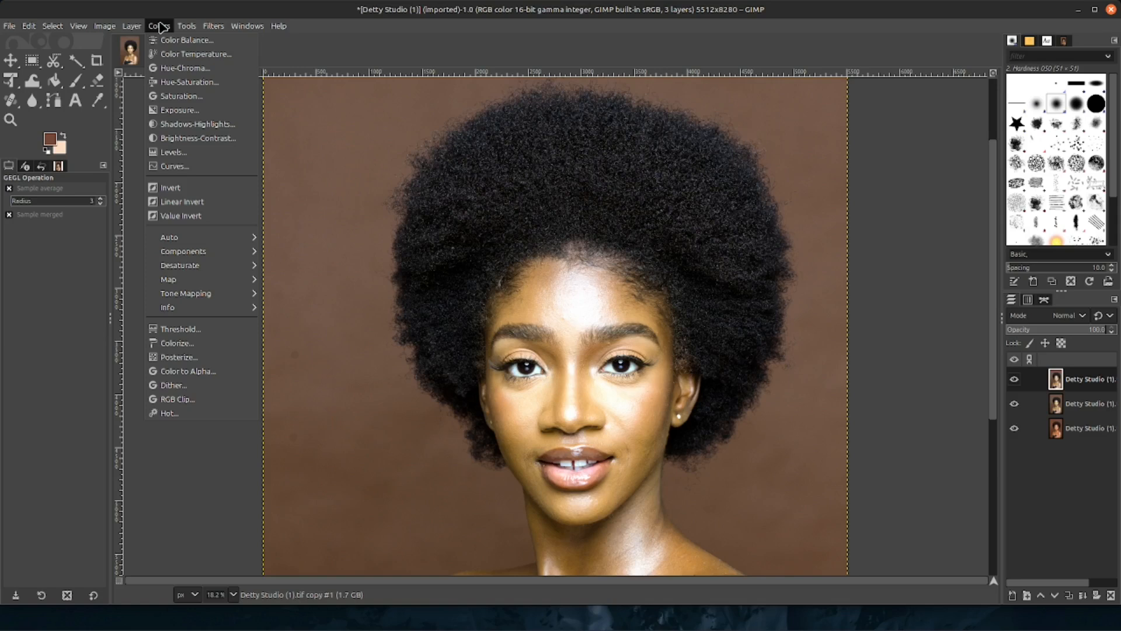
click(198, 139)
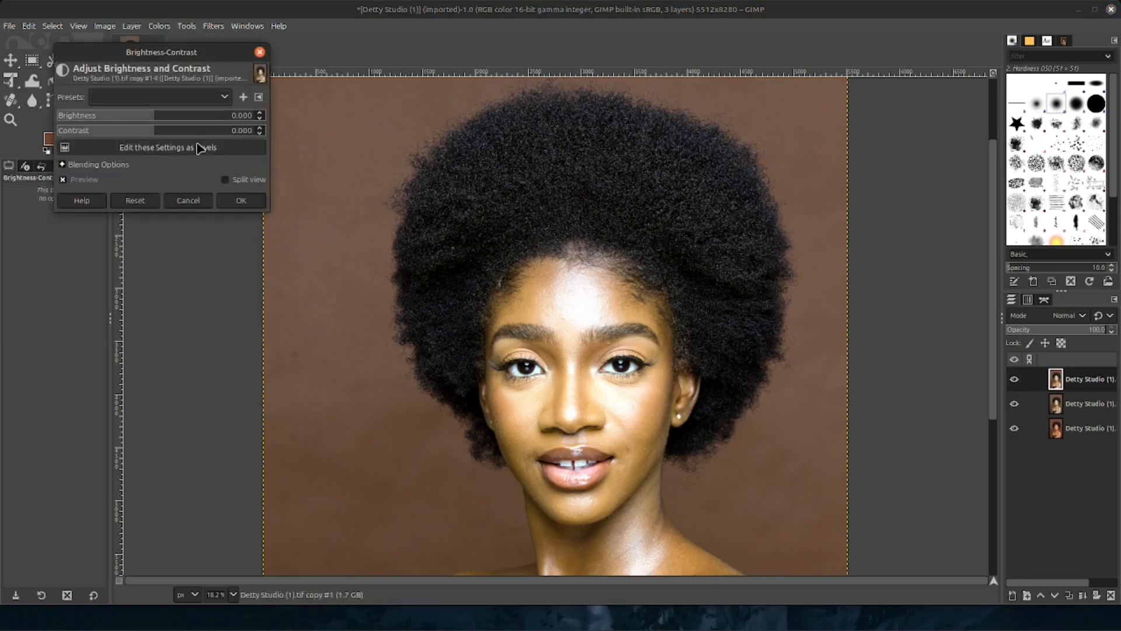
click(155, 132)
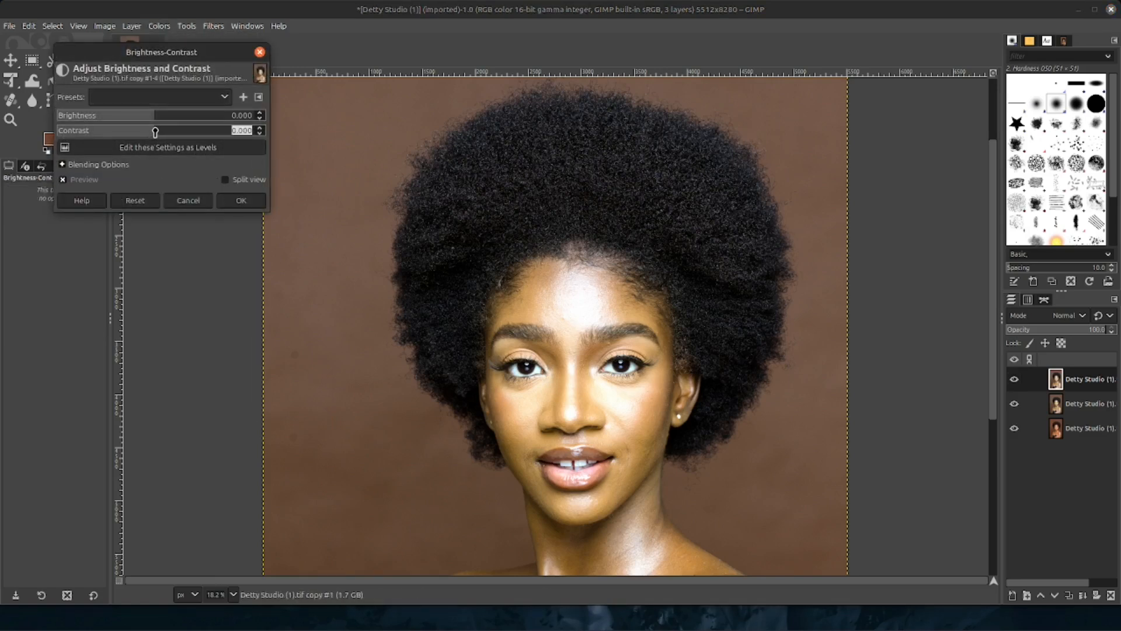
drag(155, 132, 161, 132)
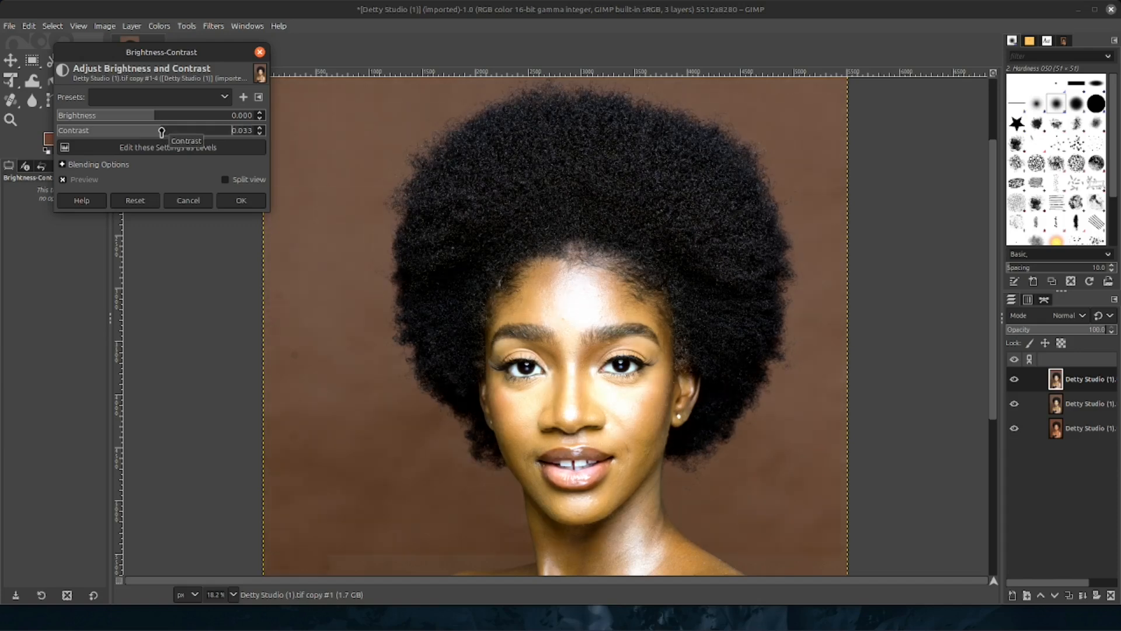
drag(161, 132, 163, 133)
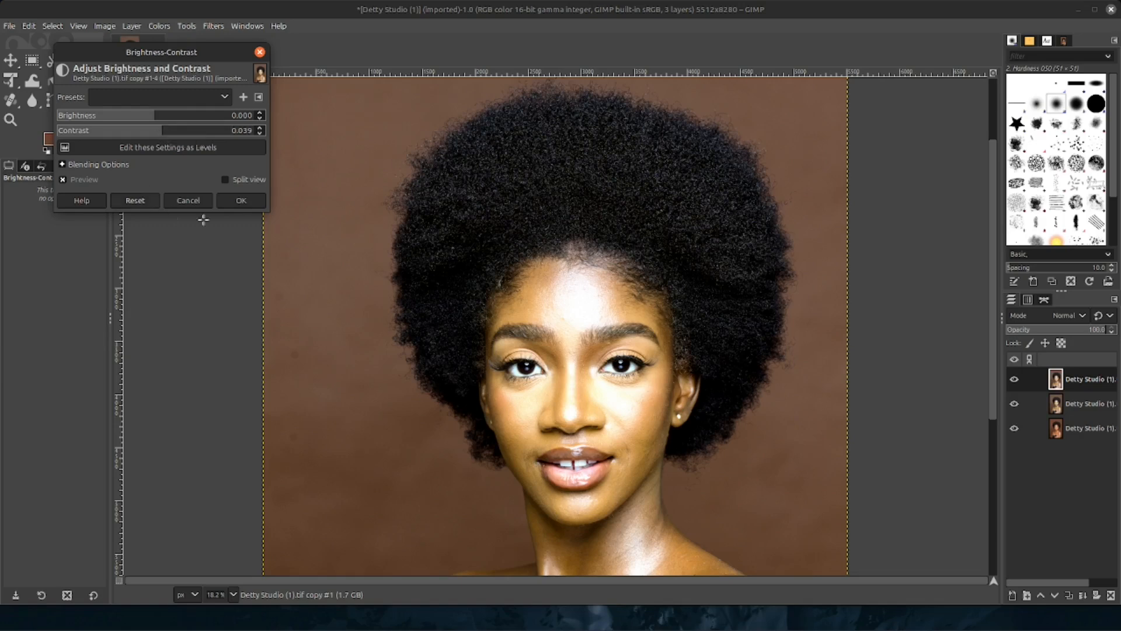
click(240, 203)
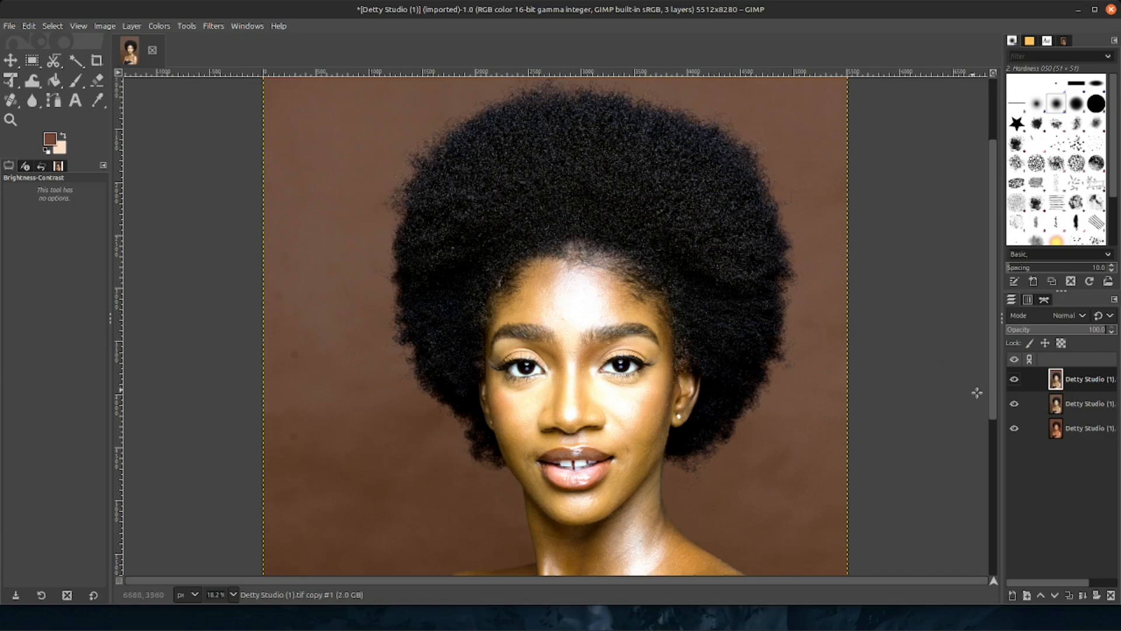
Step: Compare the portrait with and without the contrast adjustment by toggling the top layer's visibility
click(1016, 379)
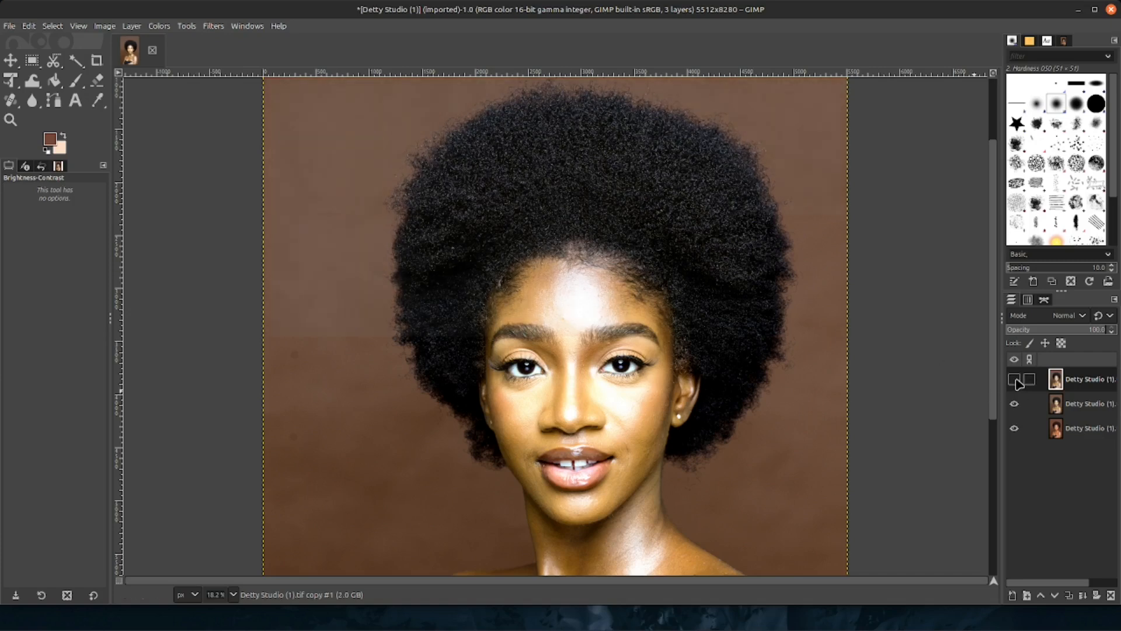
click(1016, 381)
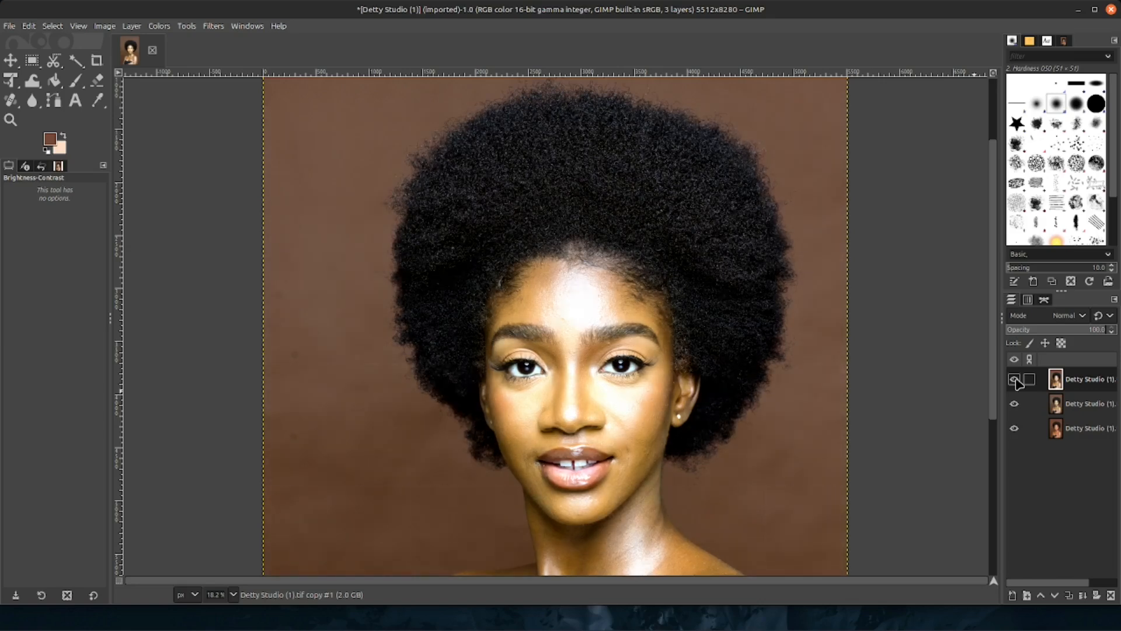
mouse_move(993, 307)
mouse_down()
mouse_move(1001, 445)
mouse_move(993, 315)
mouse_up()
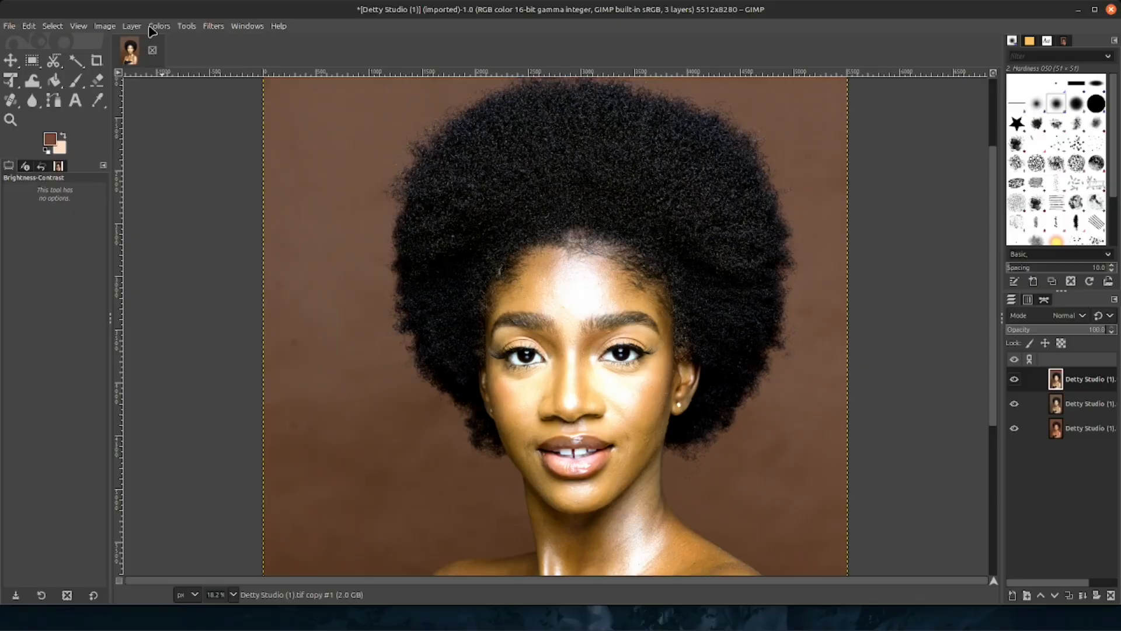
Step: Desaturate the top layer to near black and white by lowering the Saturation scale to 0.018
click(153, 27)
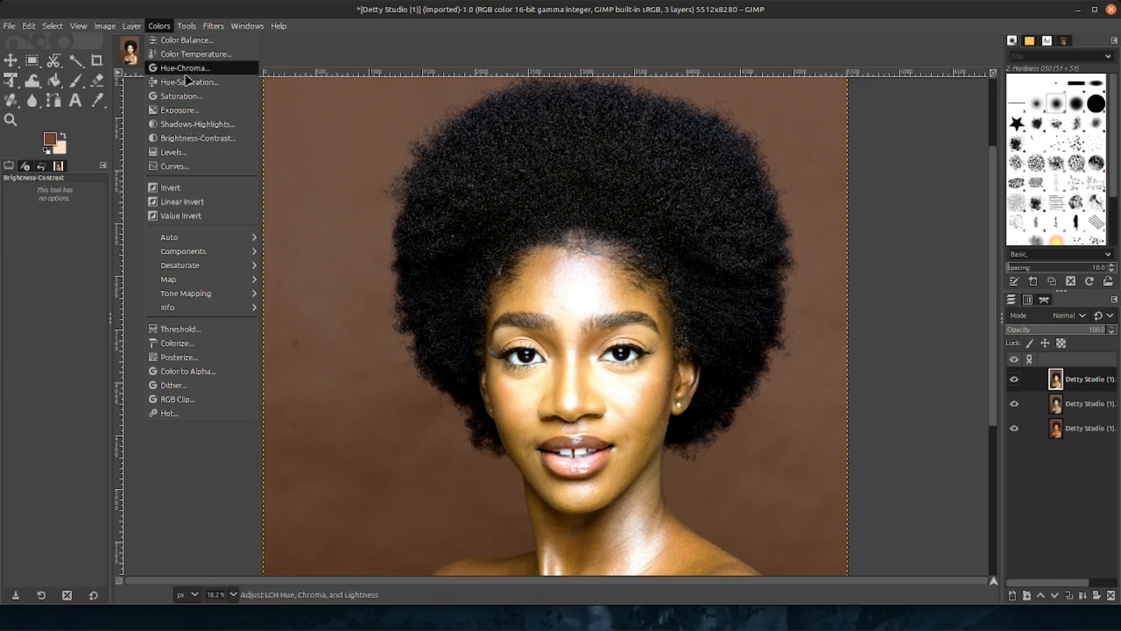
click(189, 97)
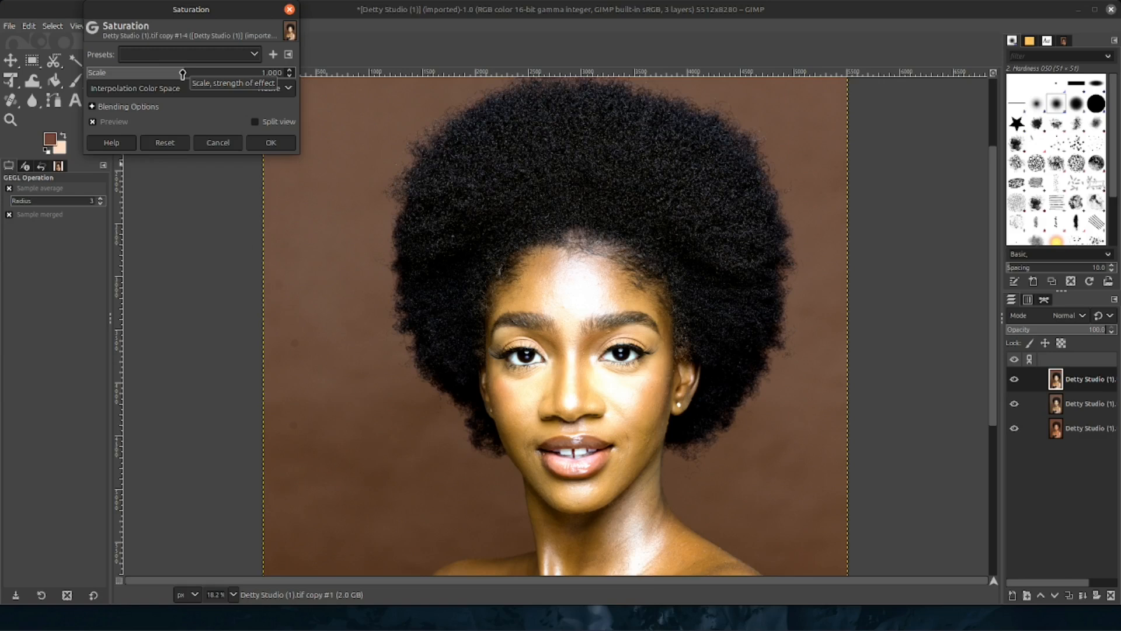
drag(182, 74, 89, 78)
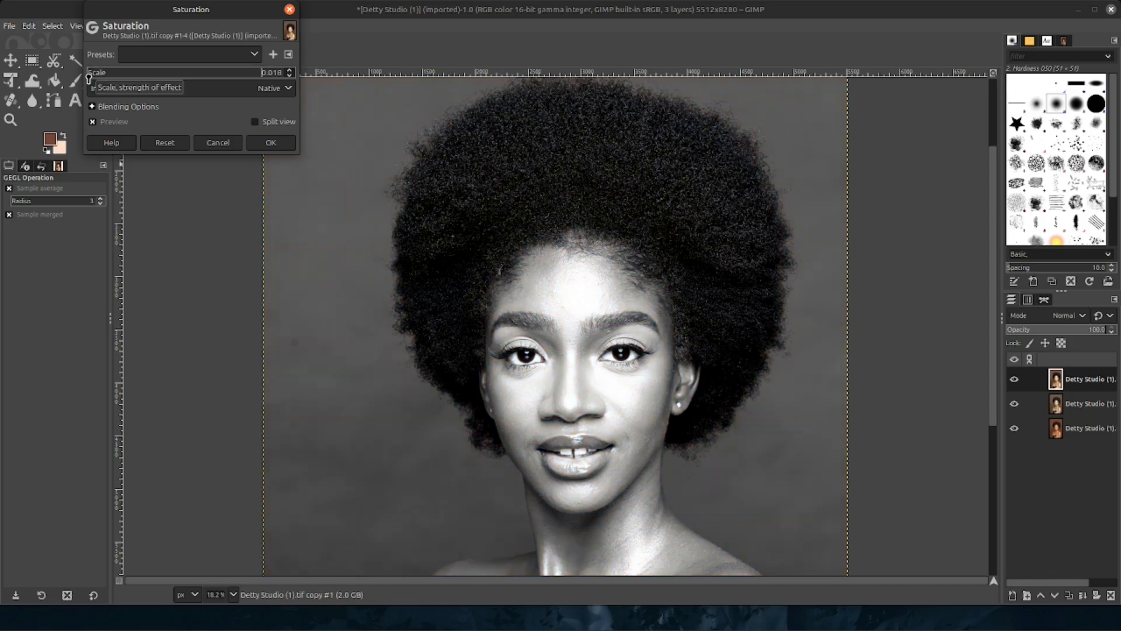
scroll(655, 311, down, 5)
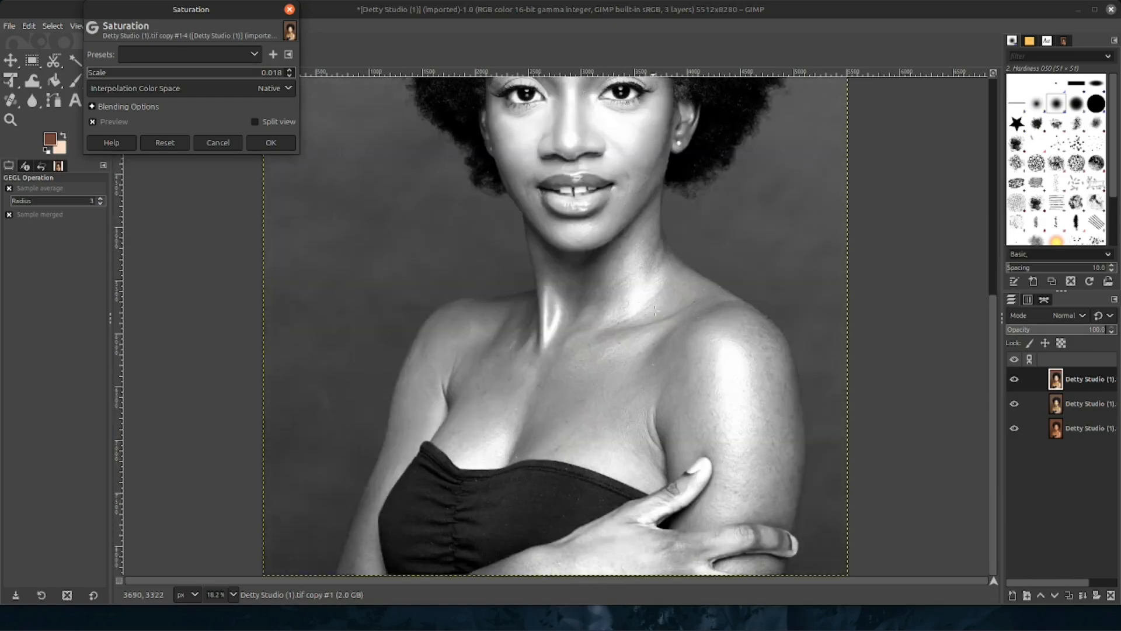
scroll(655, 311, up, 5)
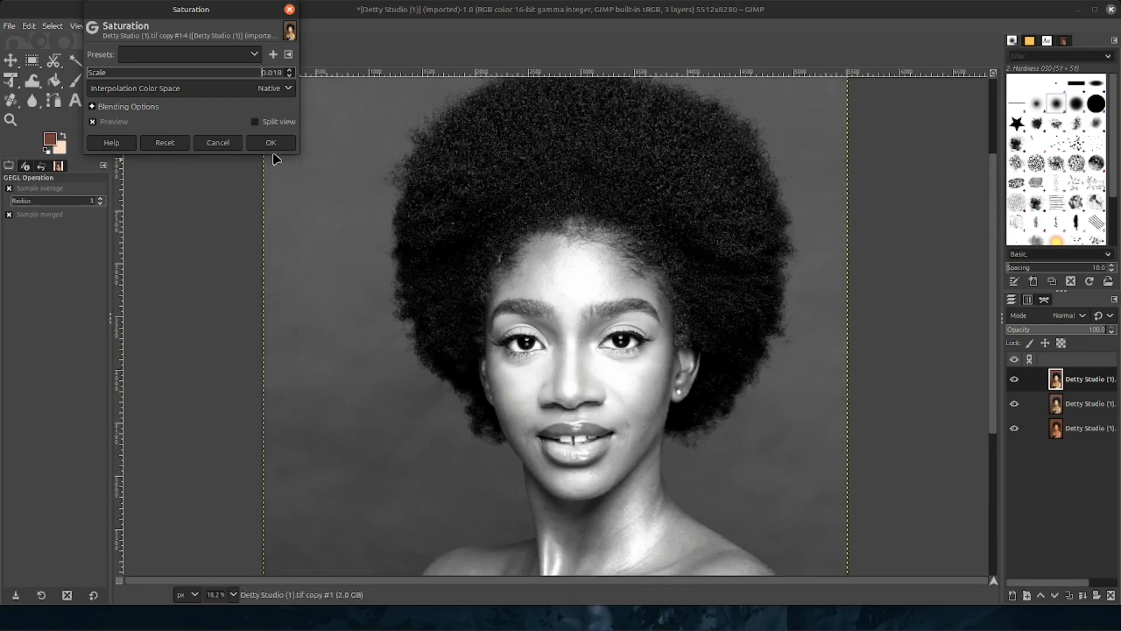
click(268, 144)
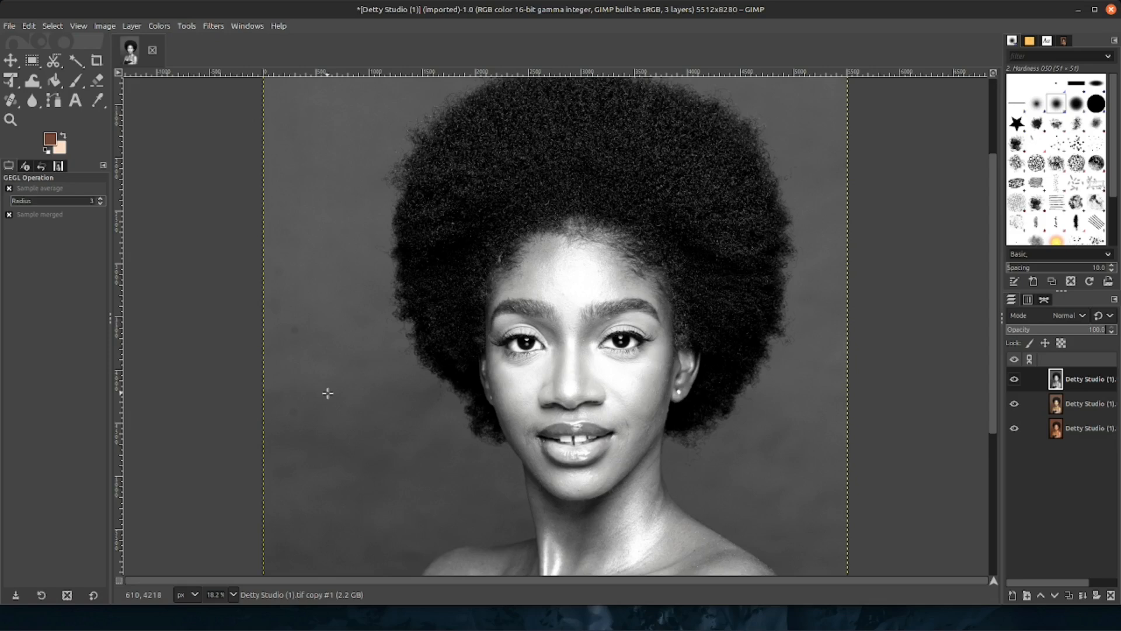
Step: Set the top black-and-white layer's brightness to 0.021 and contrast to 0.074 with Brightness-Contrast
click(154, 29)
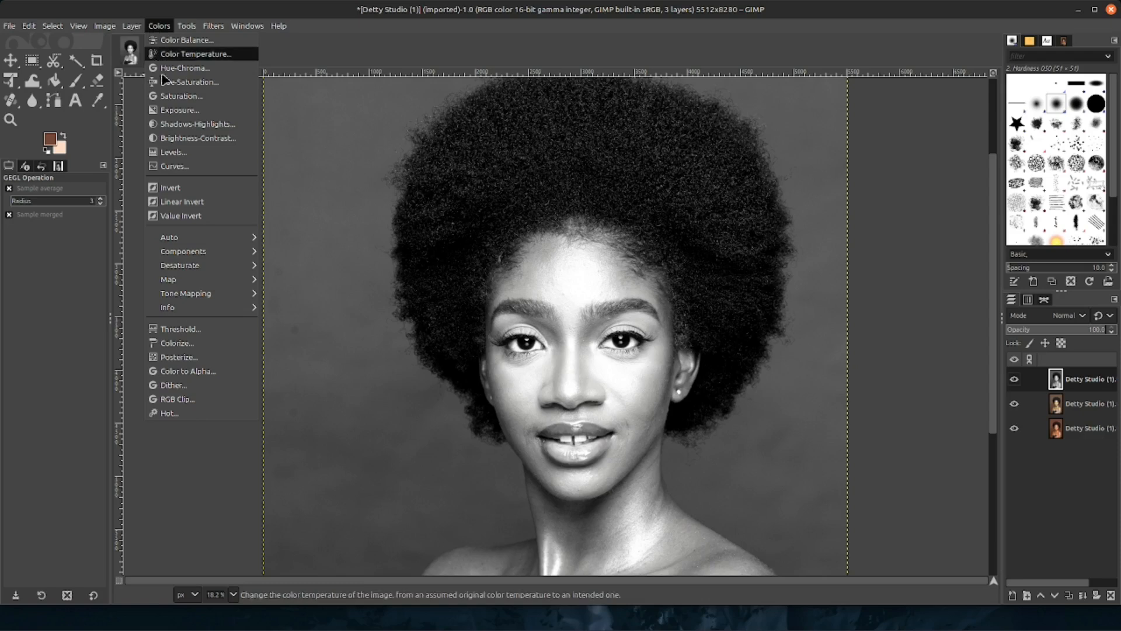
click(190, 143)
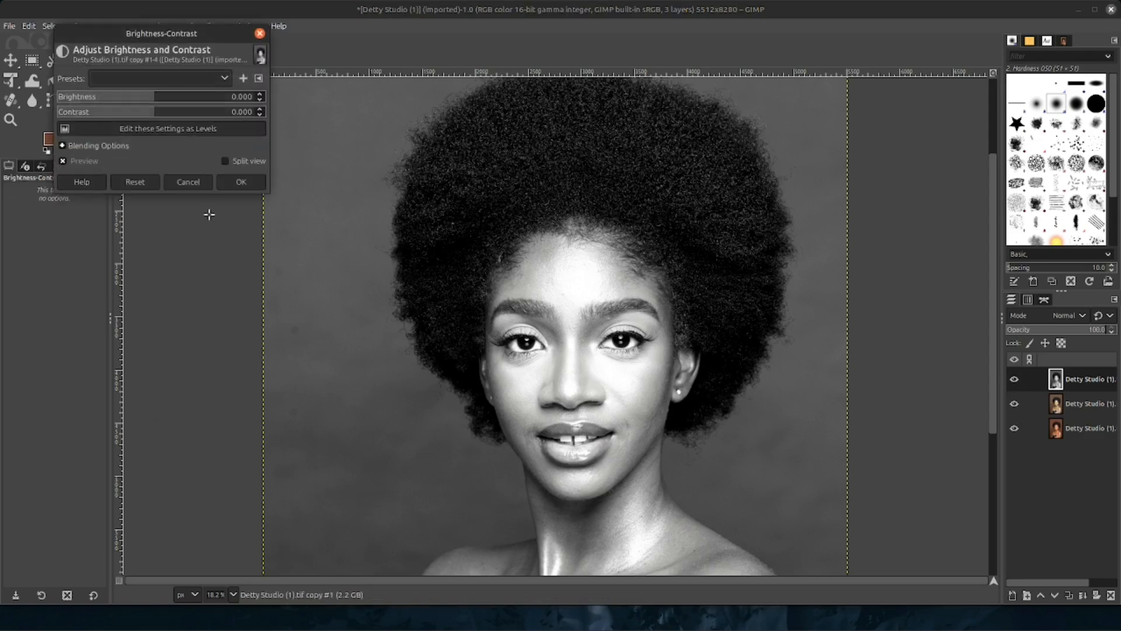
drag(155, 116, 160, 115)
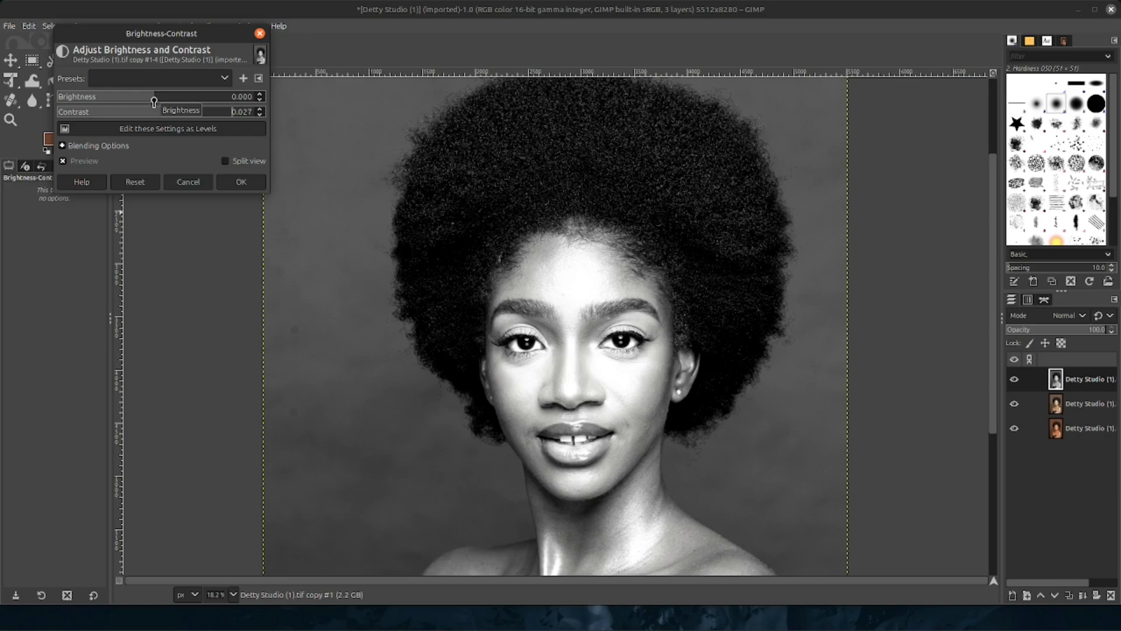
drag(155, 101, 170, 111)
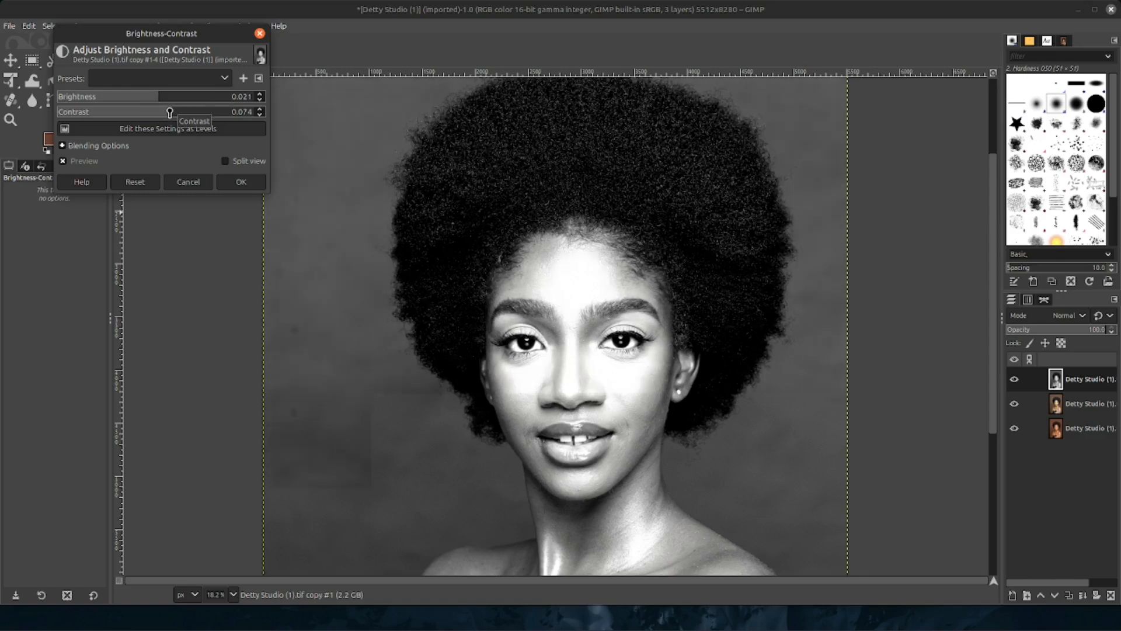
click(237, 182)
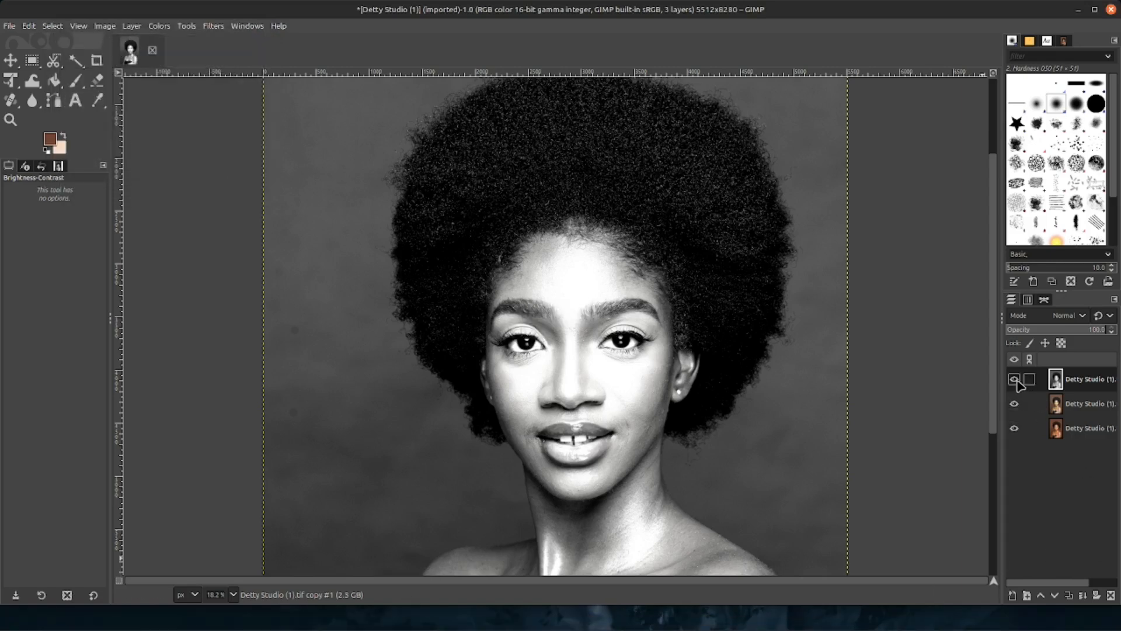
Step: Compare the black-and-white layer with the white-balanced and original layers by toggling the visibility of the upper two layers
click(1015, 380)
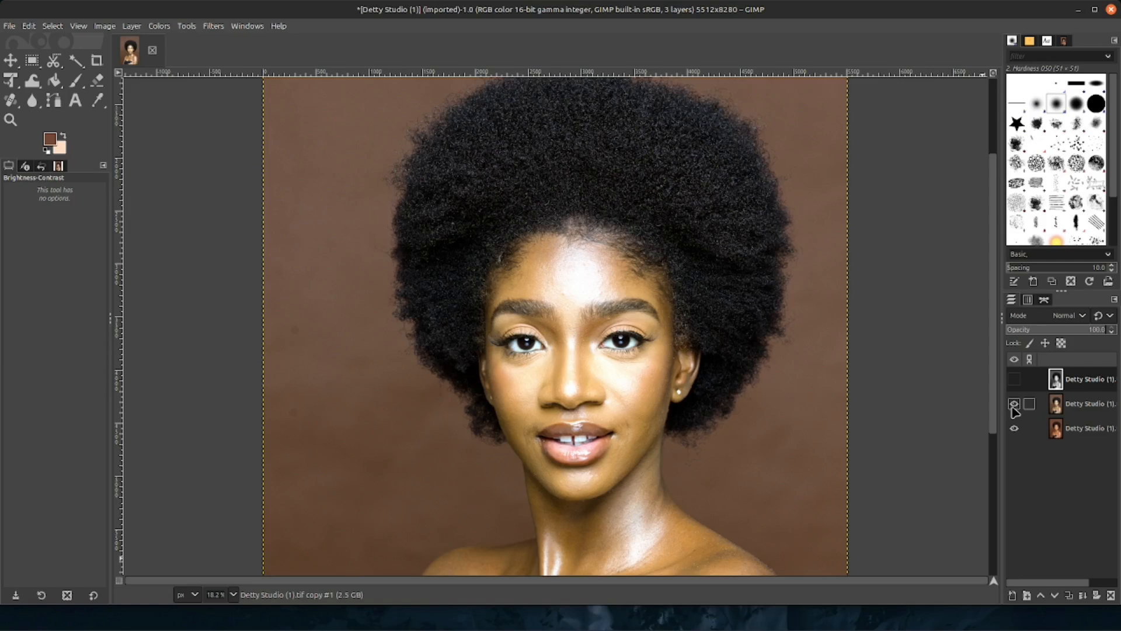
click(1013, 408)
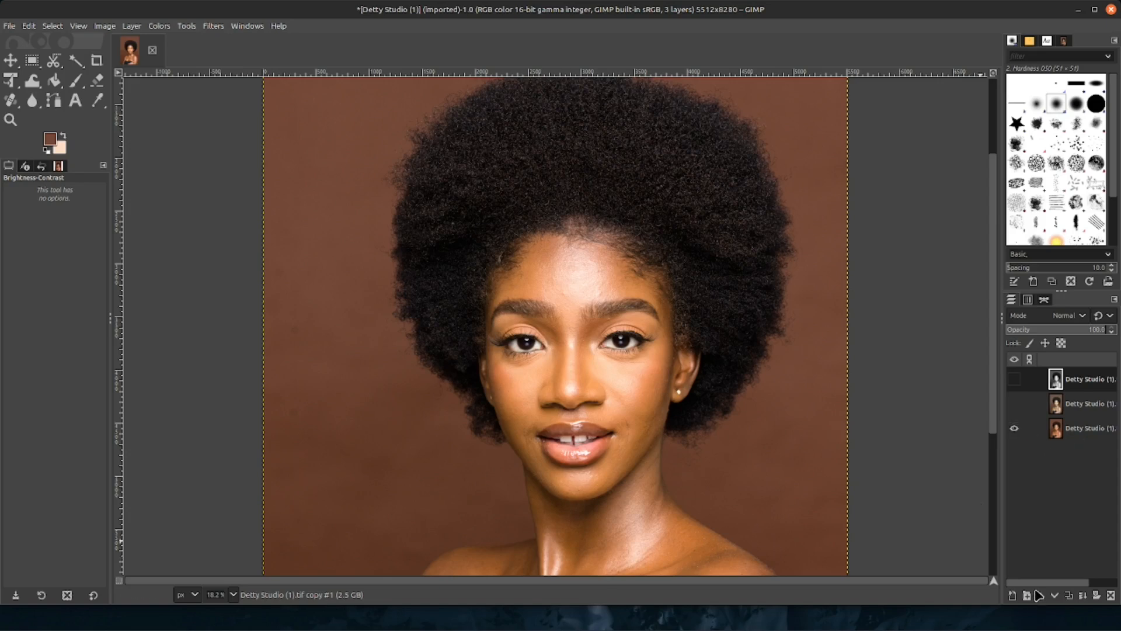
click(1015, 404)
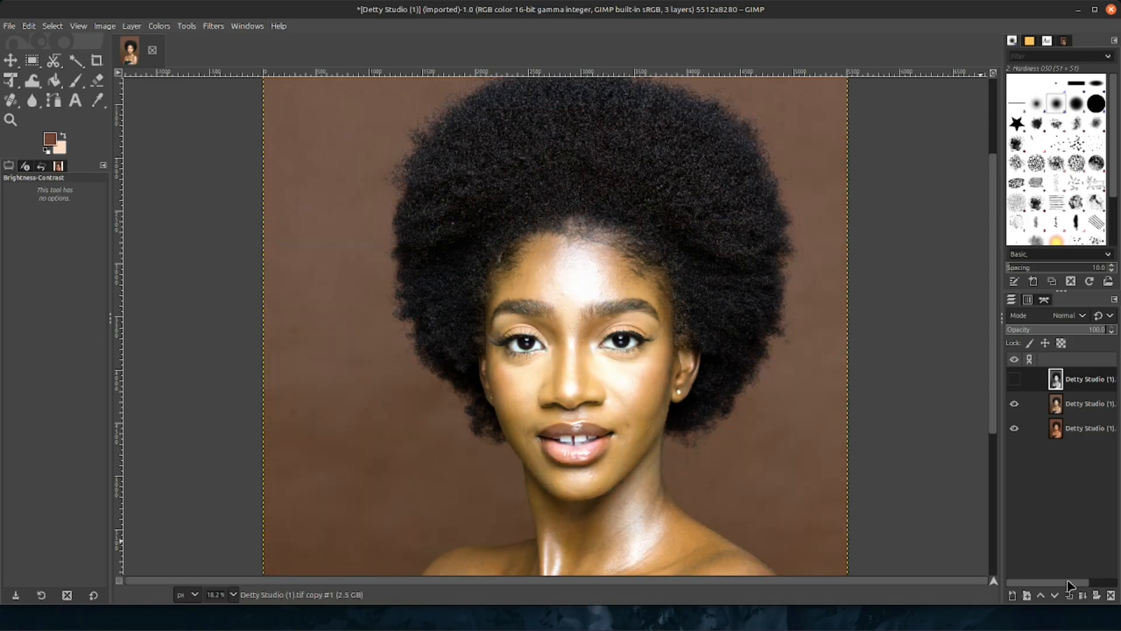
click(1017, 380)
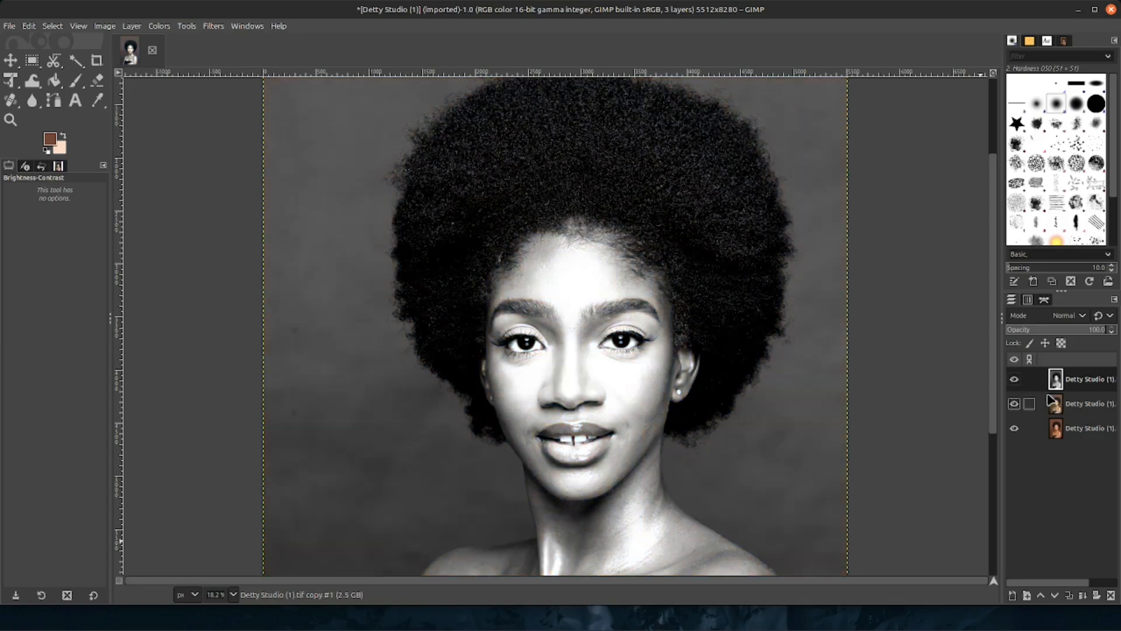
drag(995, 332, 995, 361)
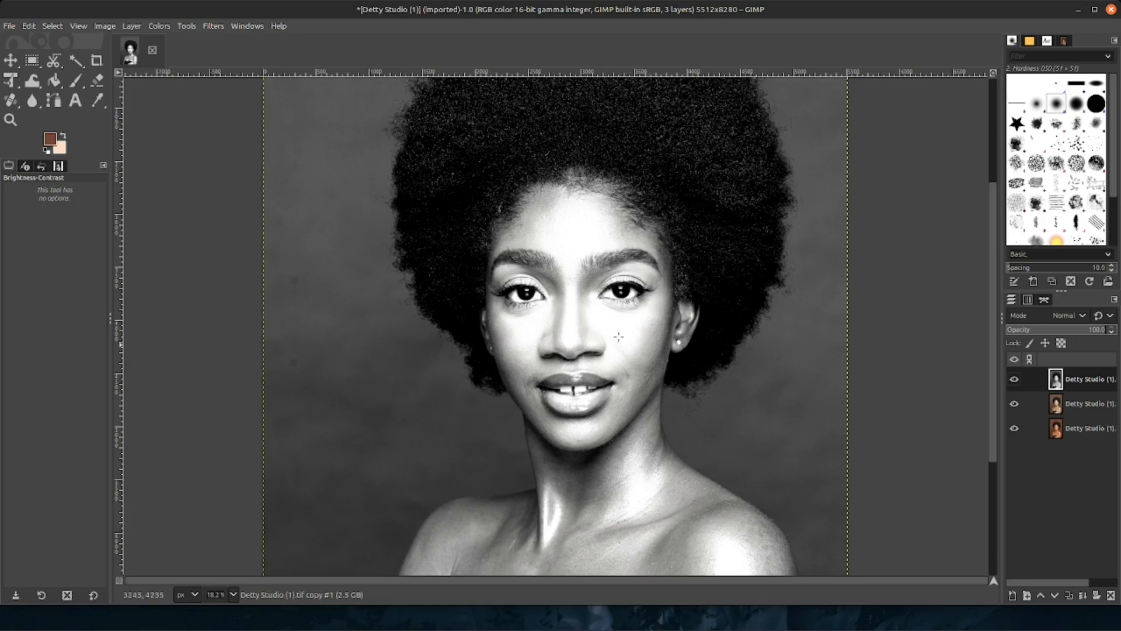
Step: Darken the black-and-white layer with a Value curve, placing points at input 75.95, output 71.09 and input 50.73, output 44.14
click(164, 27)
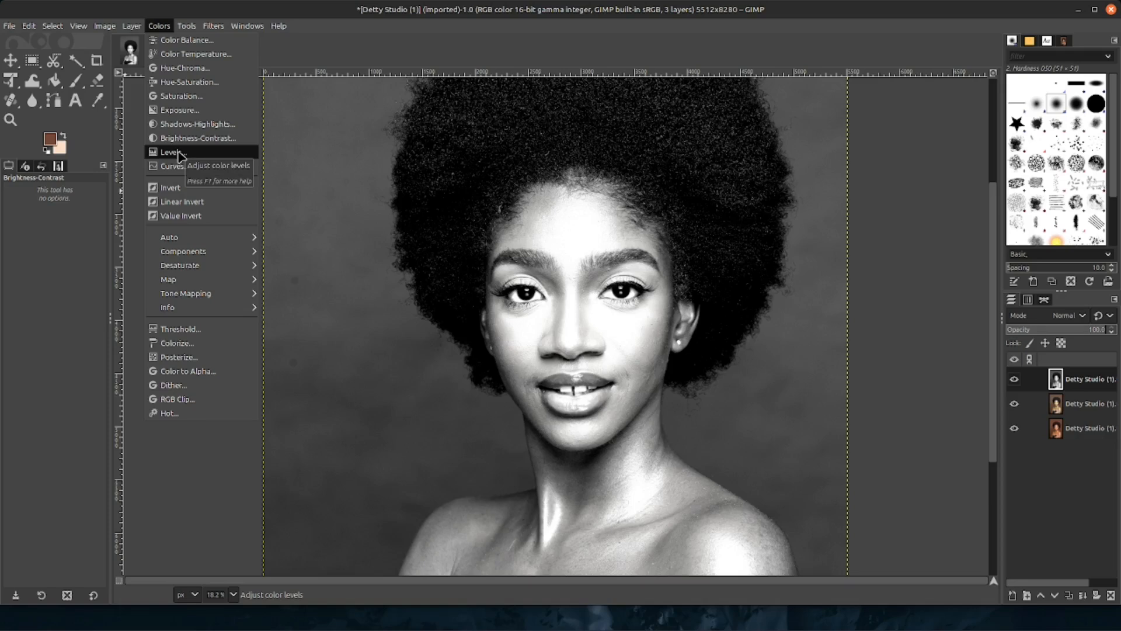
click(188, 166)
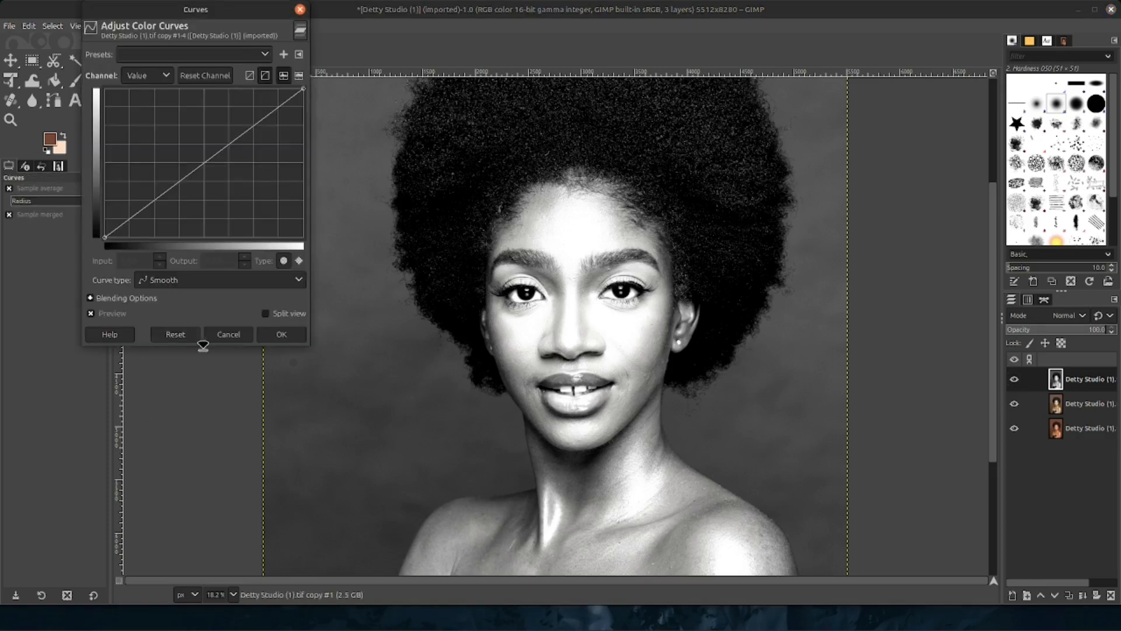
click(252, 127)
drag(252, 127, 256, 132)
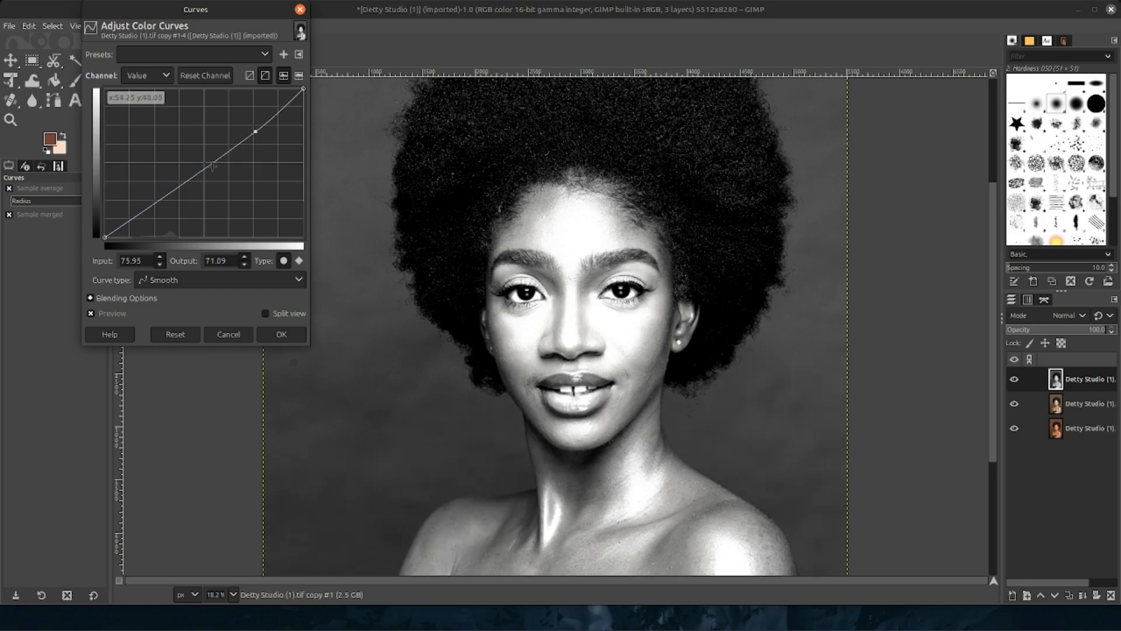
click(204, 169)
drag(204, 170, 205, 172)
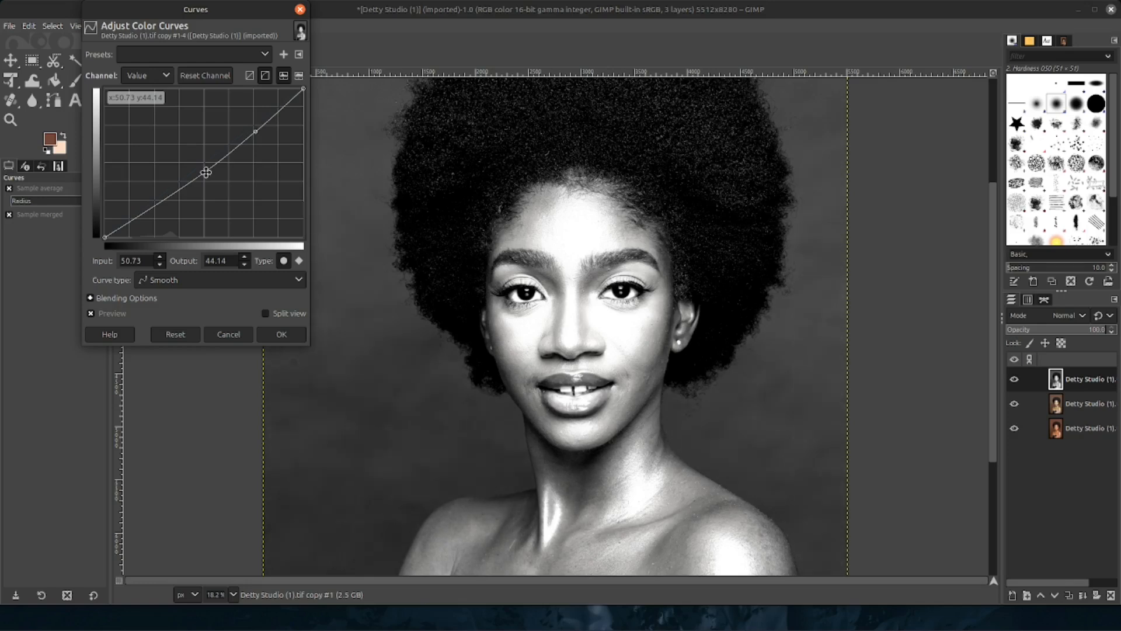
click(287, 333)
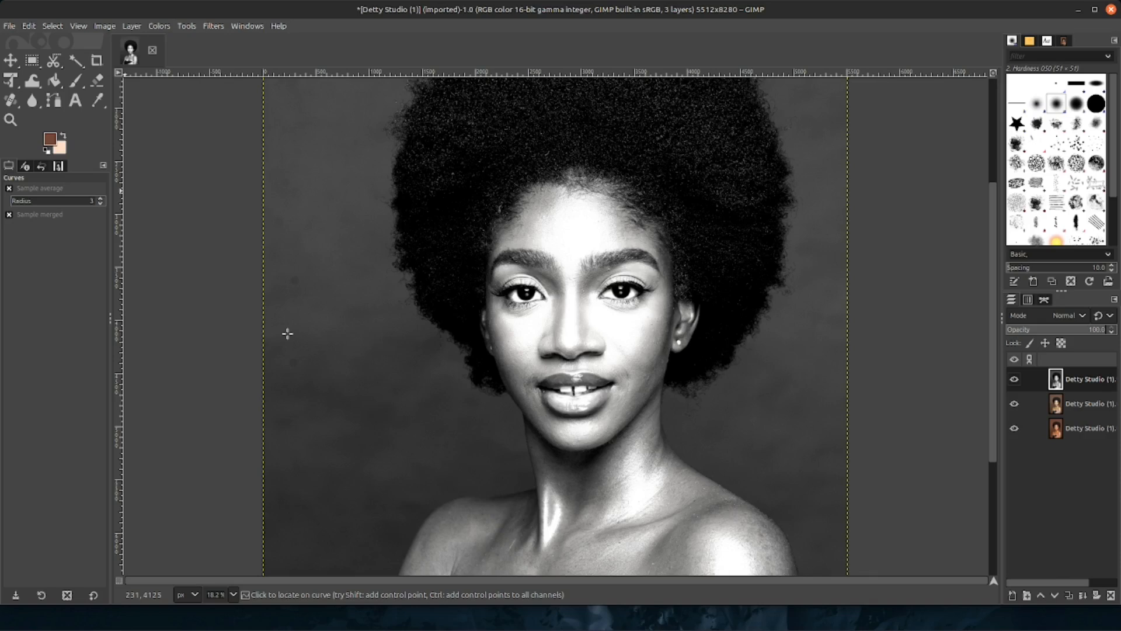
scroll(753, 511, up, 3)
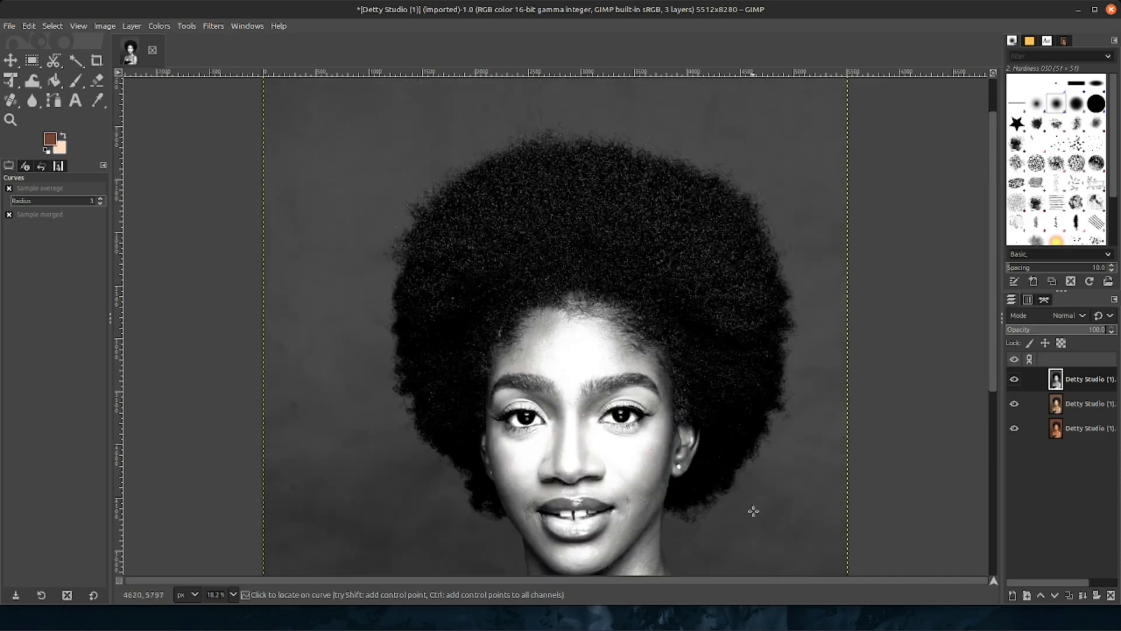
scroll(753, 510, down, 3)
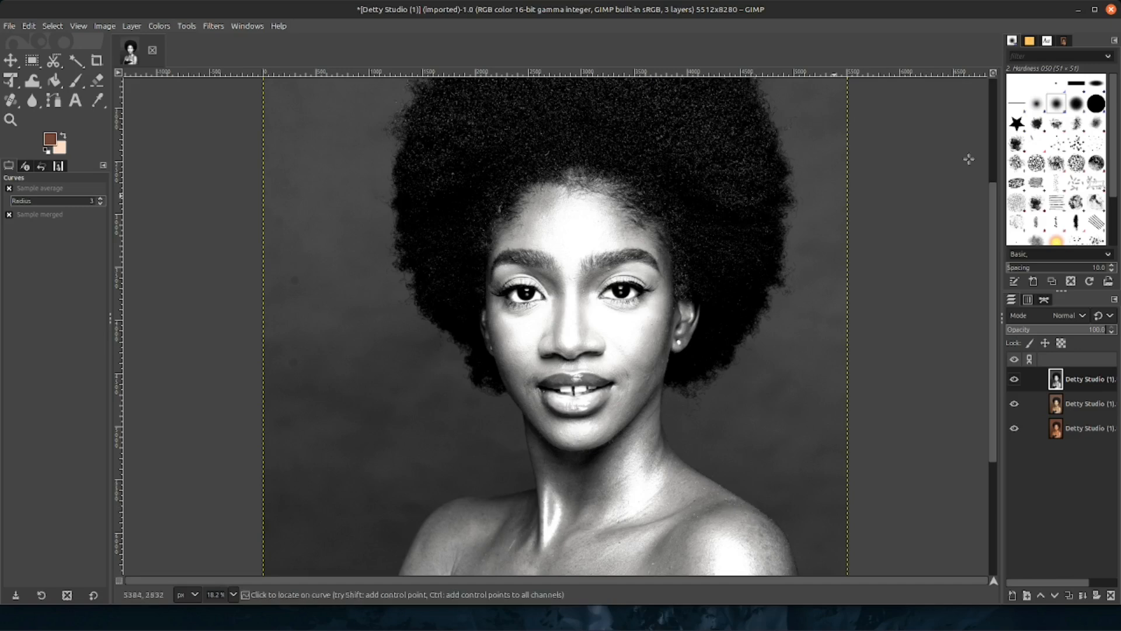
Step: Quit GIMP, discarding the portrait's unsaved changes, and close RawTherapee
click(1111, 9)
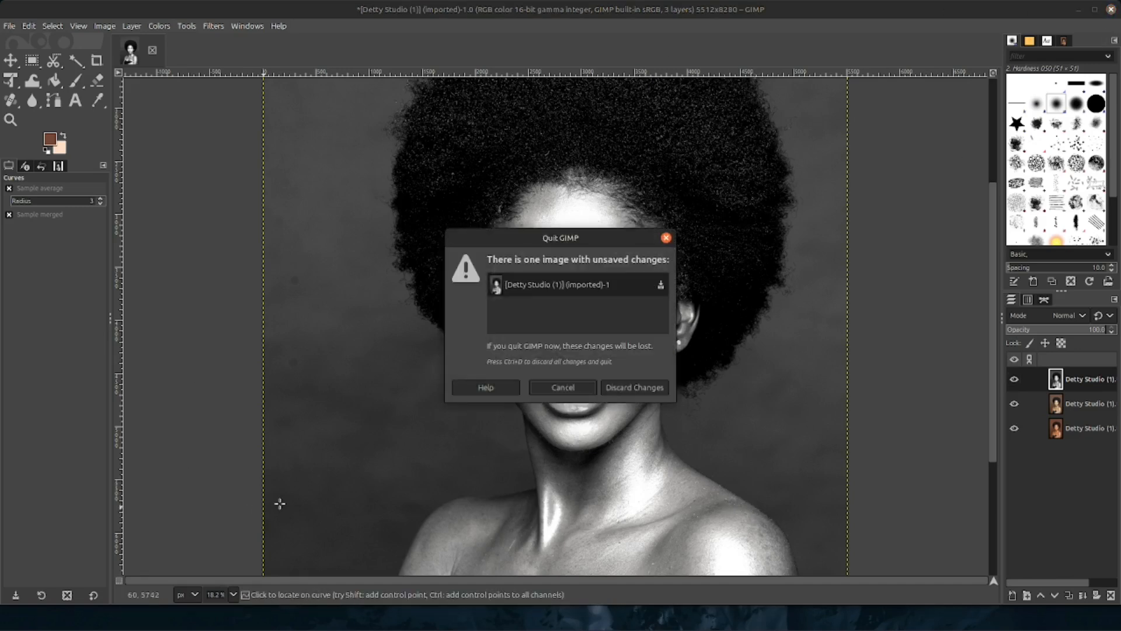
click(610, 389)
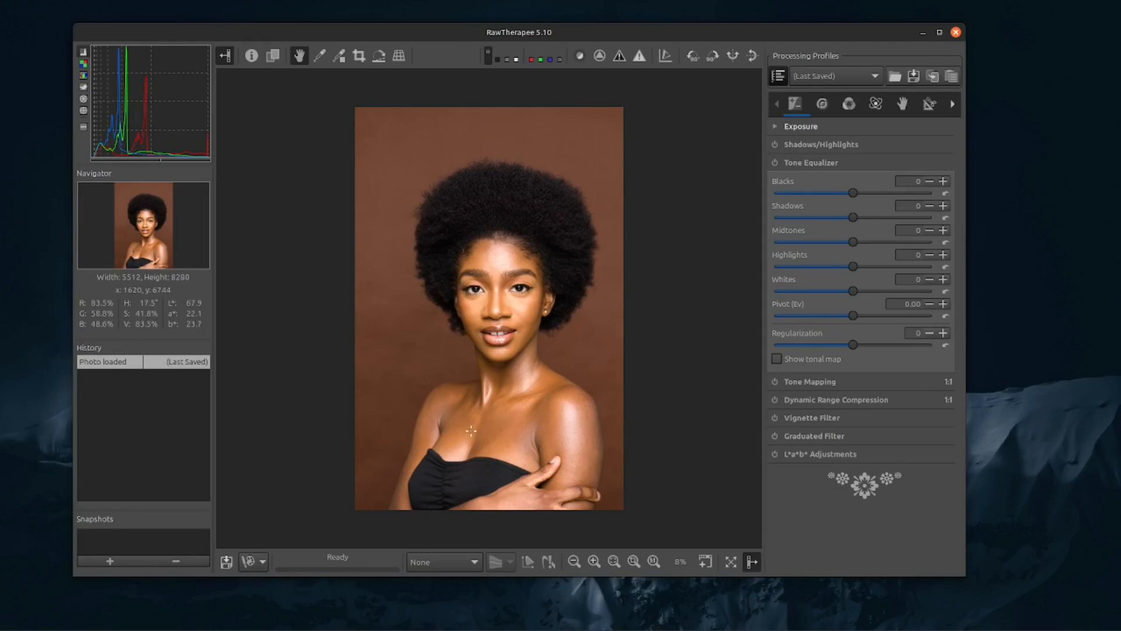
click(955, 34)
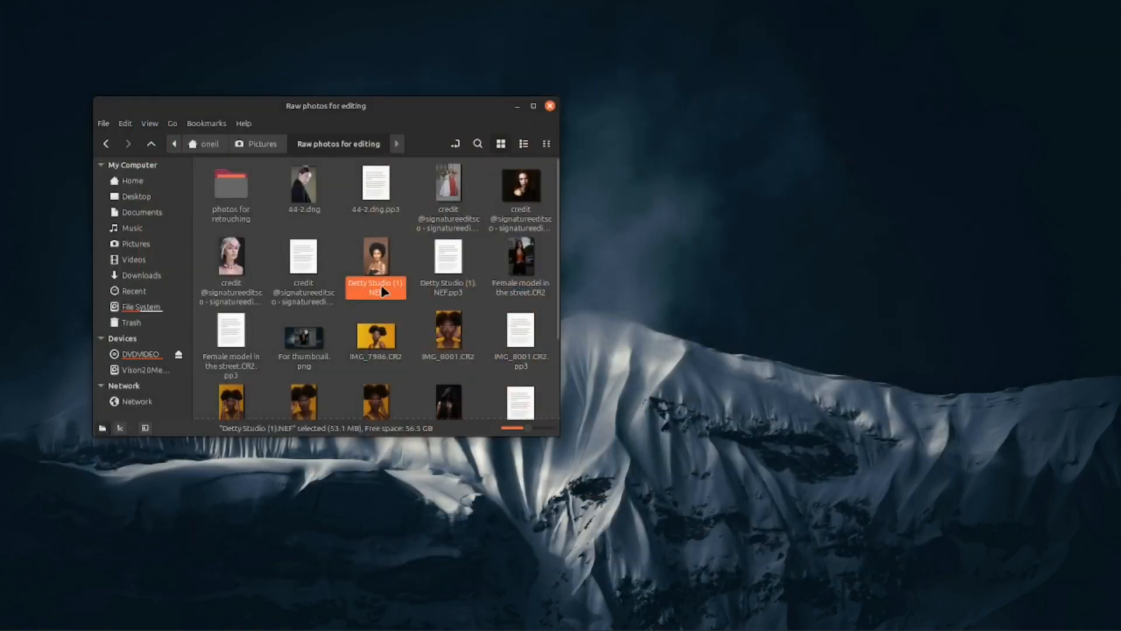
Step: Open the first "Tag dettystudio on Instageam" CR2 photo from the "Raw photos for editing" folder in RawTherapee
scroll(379, 296, down, 2)
scroll(379, 296, down, 2)
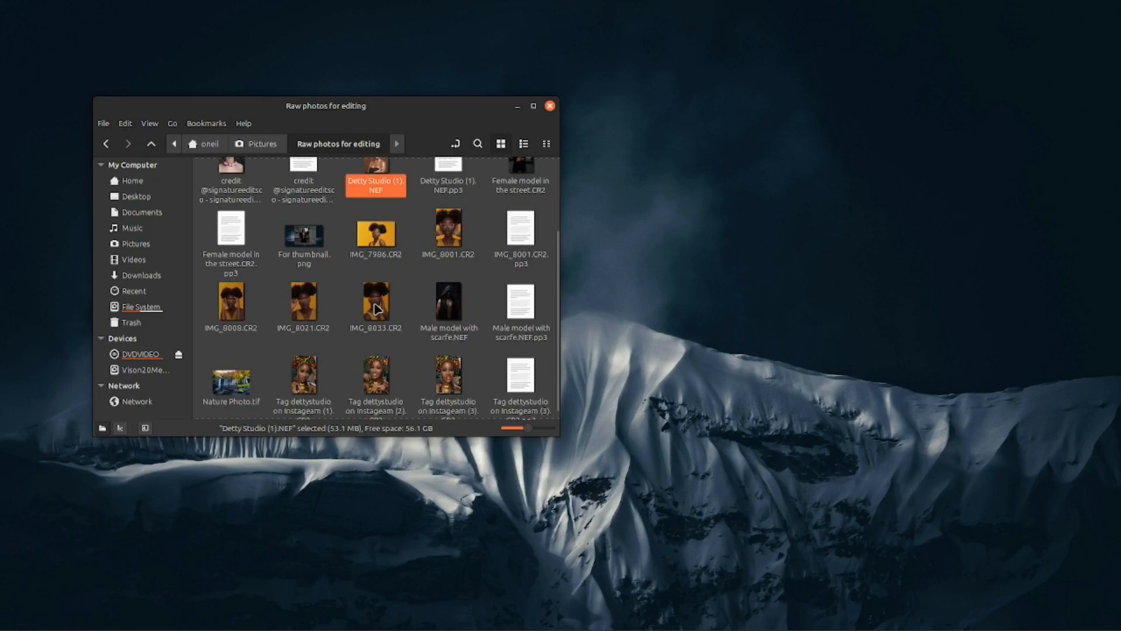
double_click(300, 377)
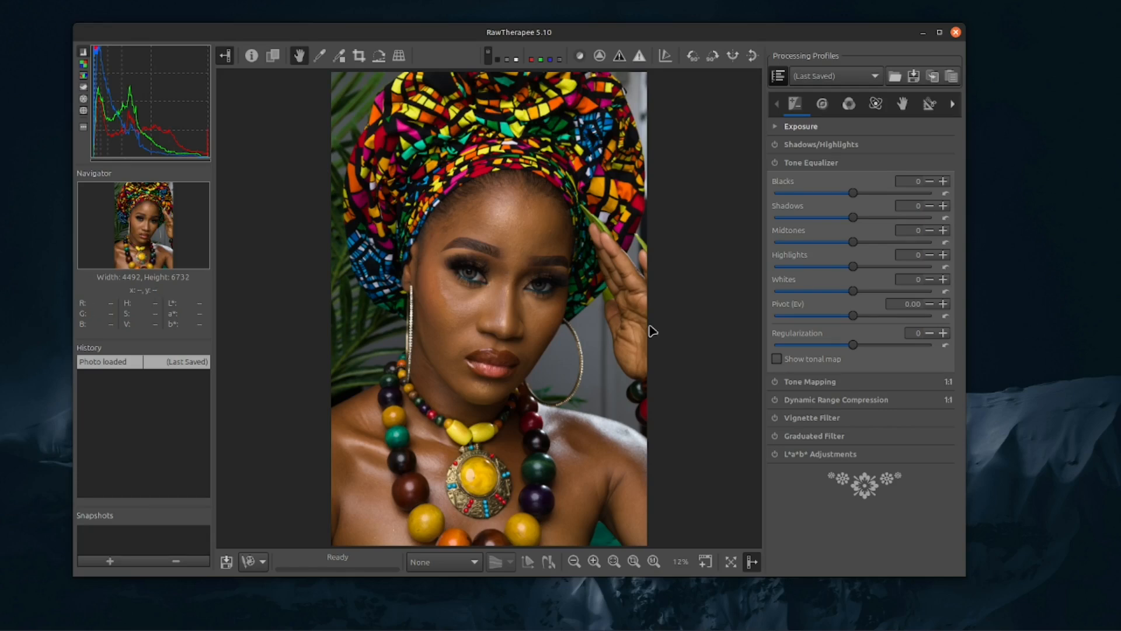
Step: Send the headwrap portrait to GIMP and convert it to the built-in sRGB profile on import
click(249, 563)
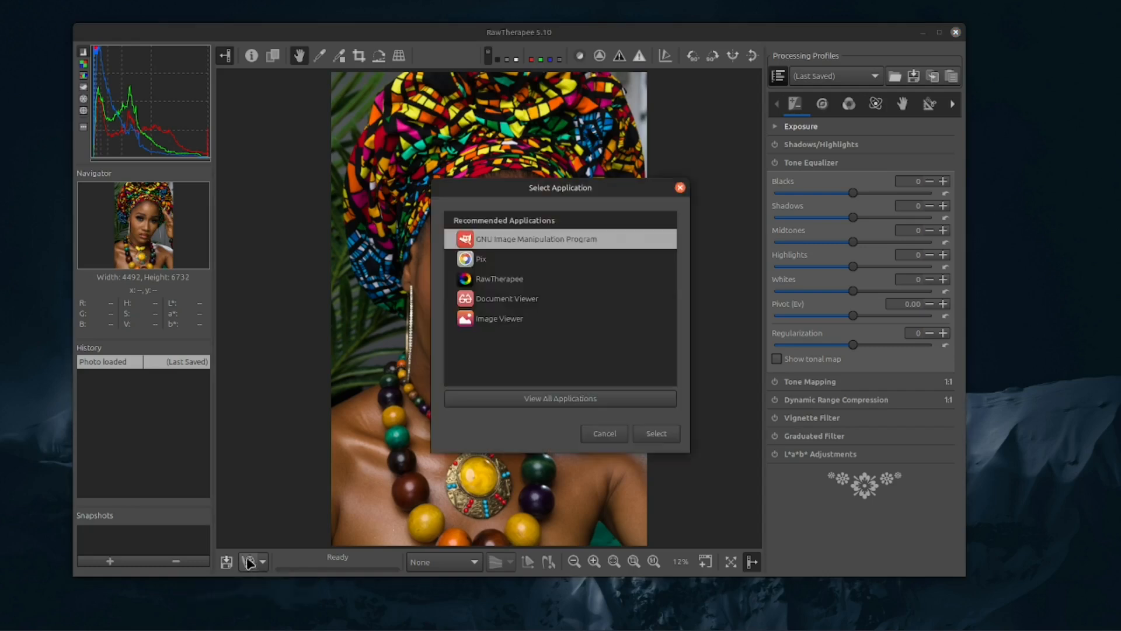
click(656, 433)
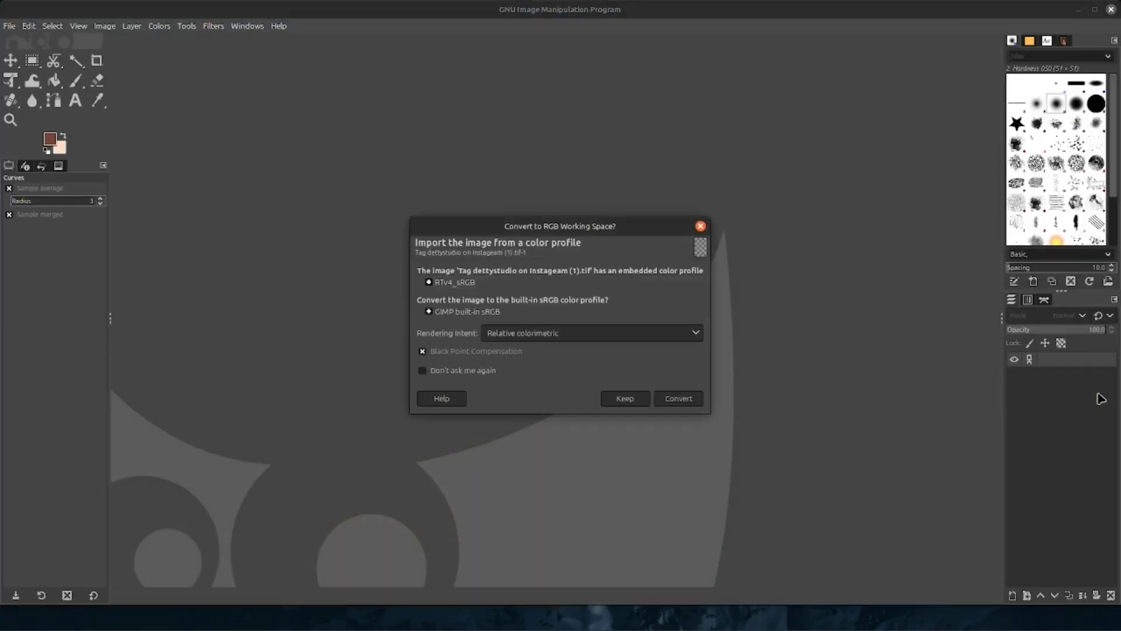
click(677, 399)
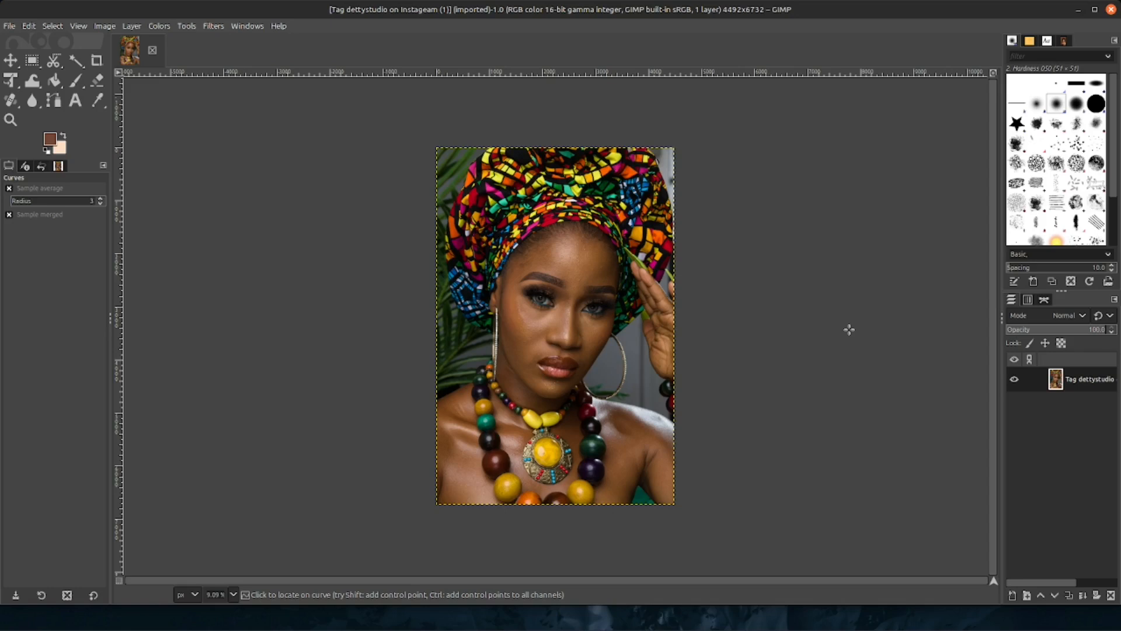
Step: Duplicate the headwrap portrait layer
key(plus)
key(plus)
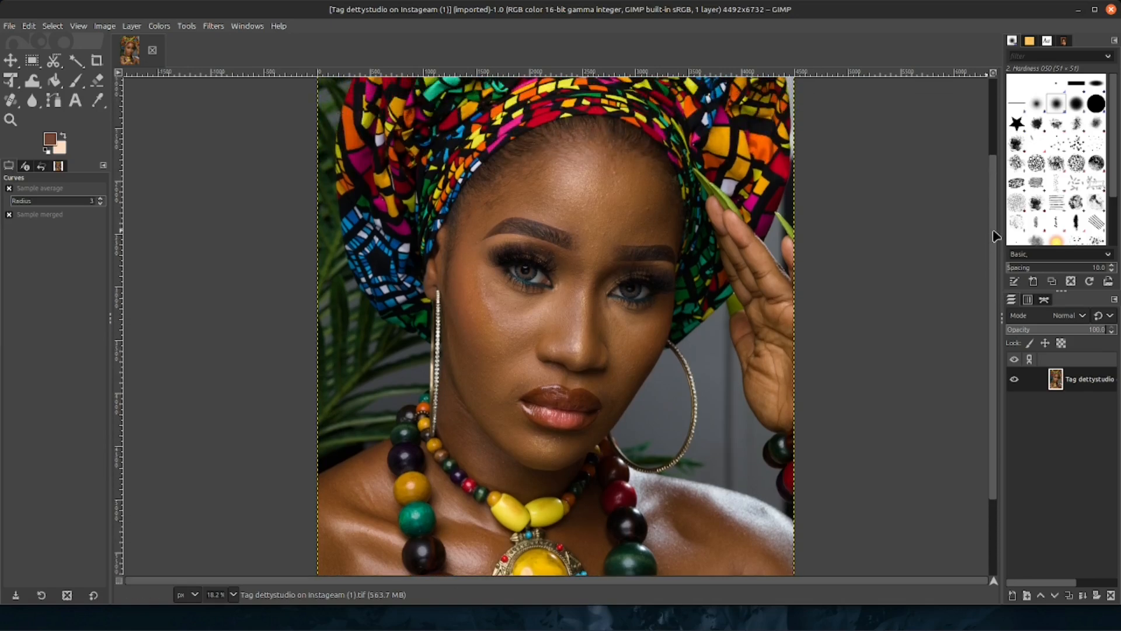
drag(997, 236, 996, 220)
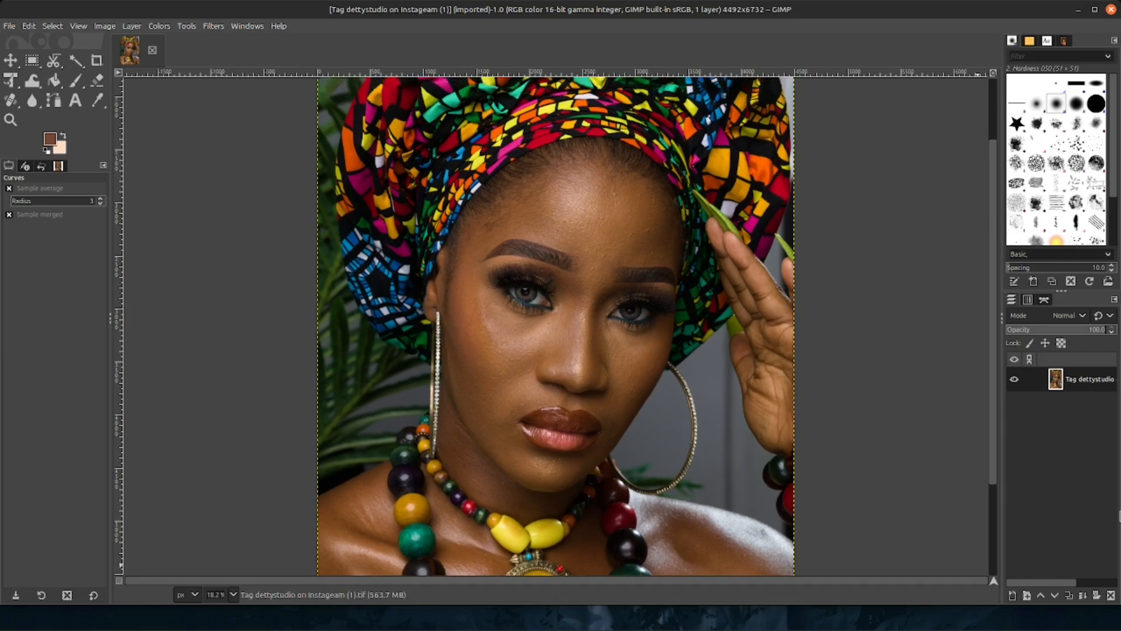
click(1068, 597)
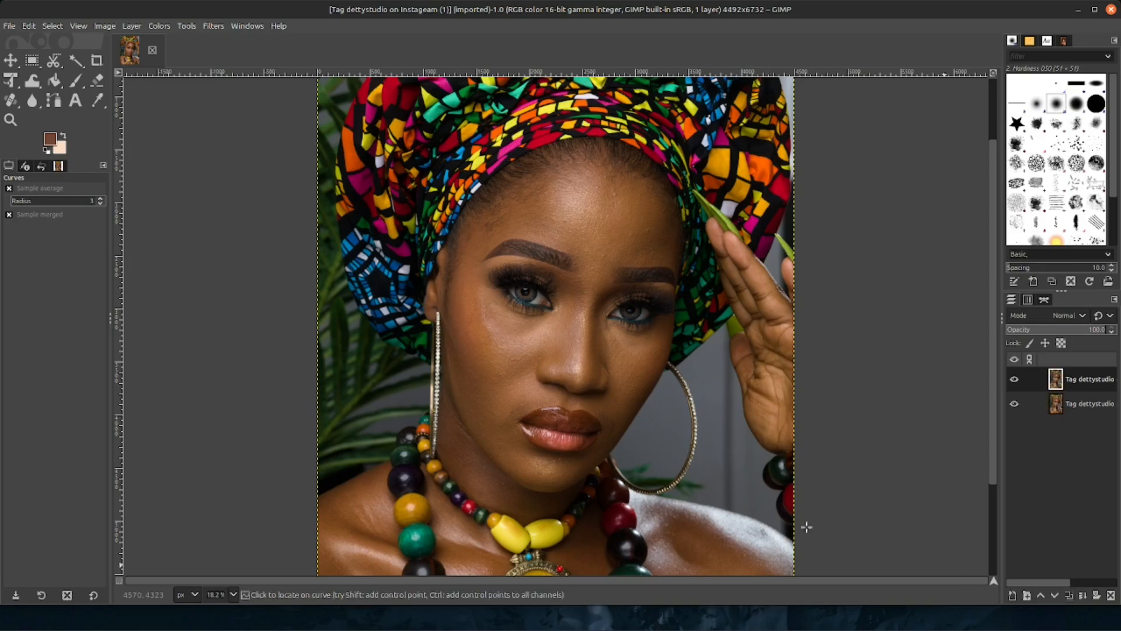
click(159, 27)
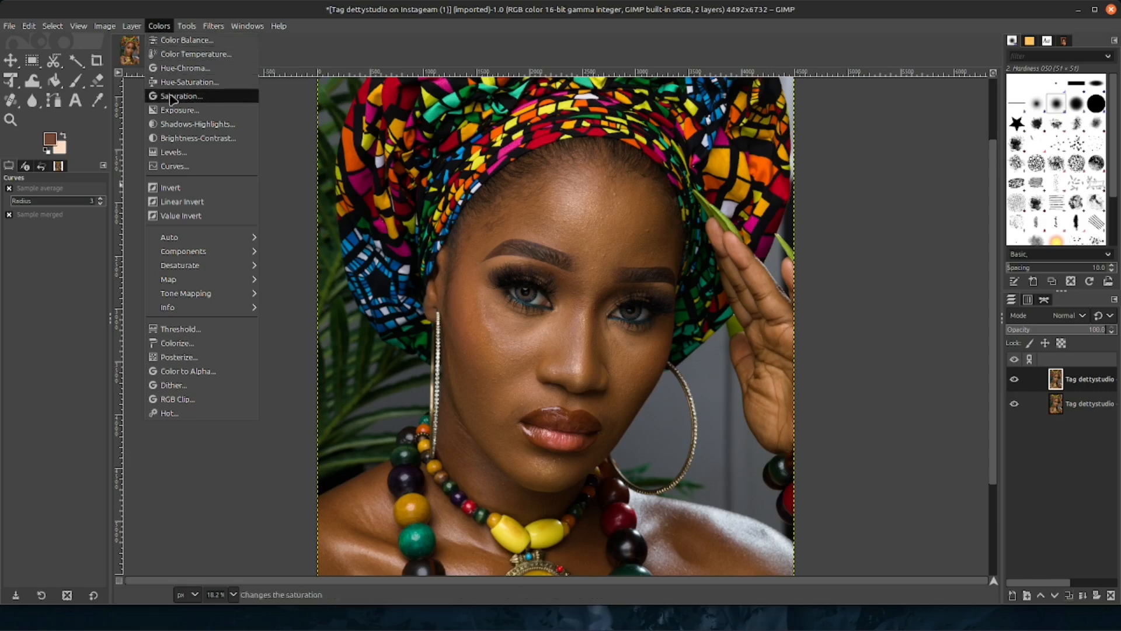
click(171, 152)
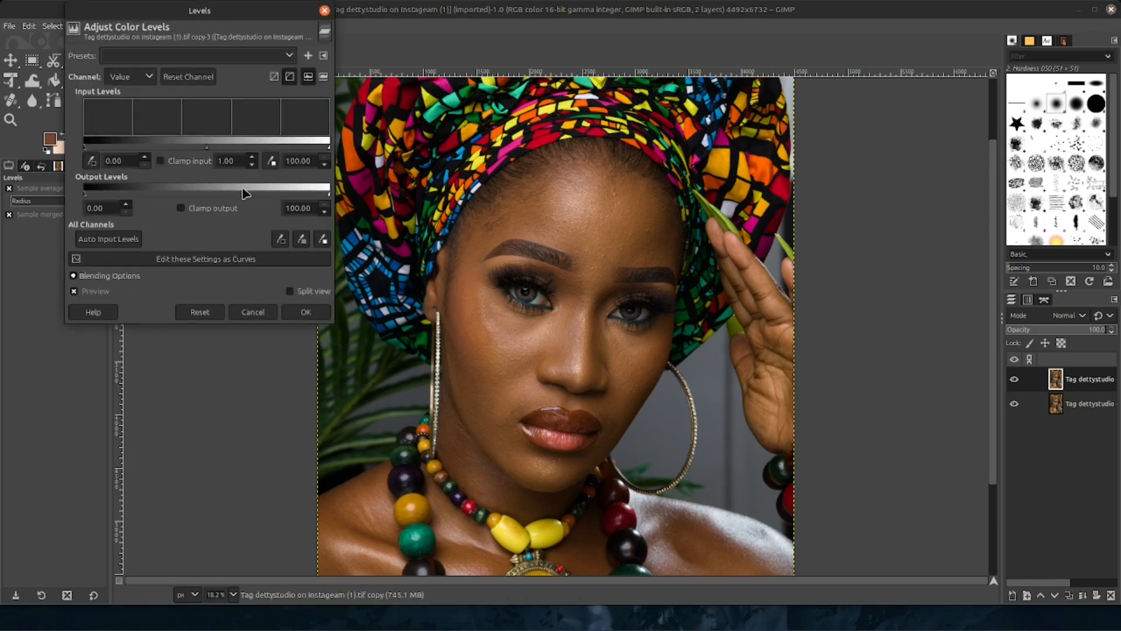
click(255, 312)
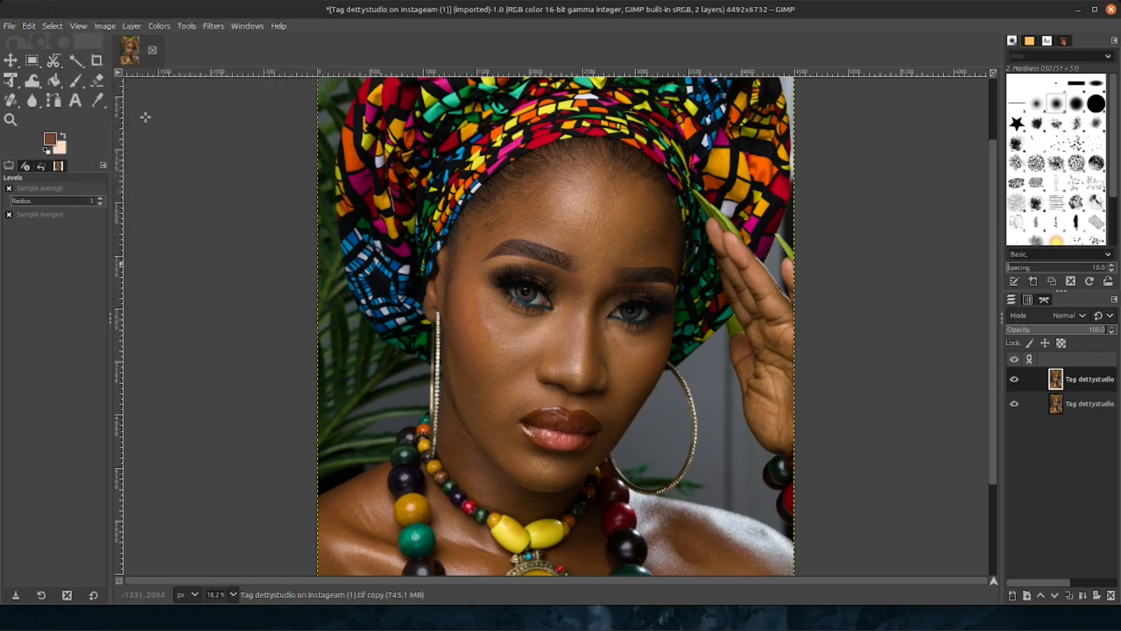
Step: Brighten the duplicated layer with a Value curve point at input 62.17, output 80.47, and compare it with the original
click(161, 28)
click(175, 166)
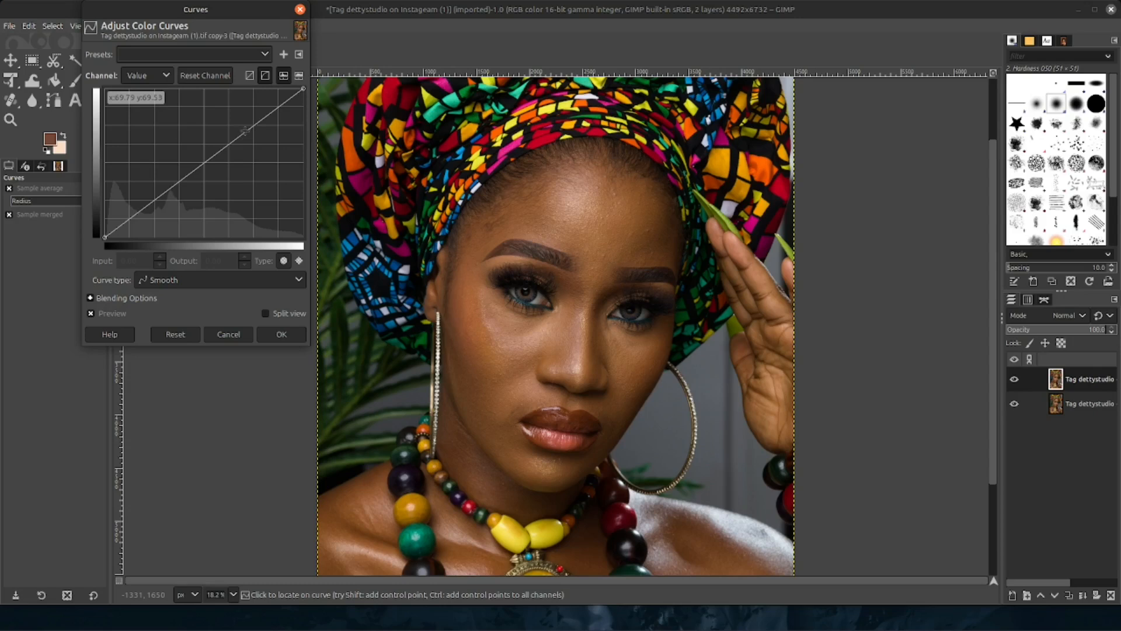
drag(246, 130, 241, 121)
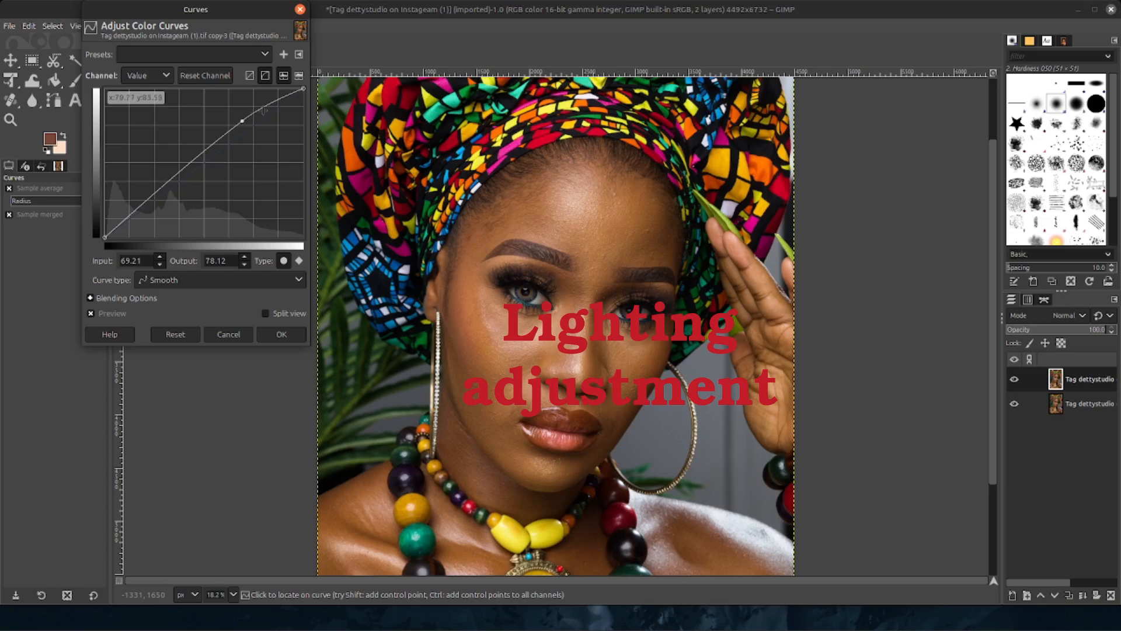
drag(241, 120, 236, 117)
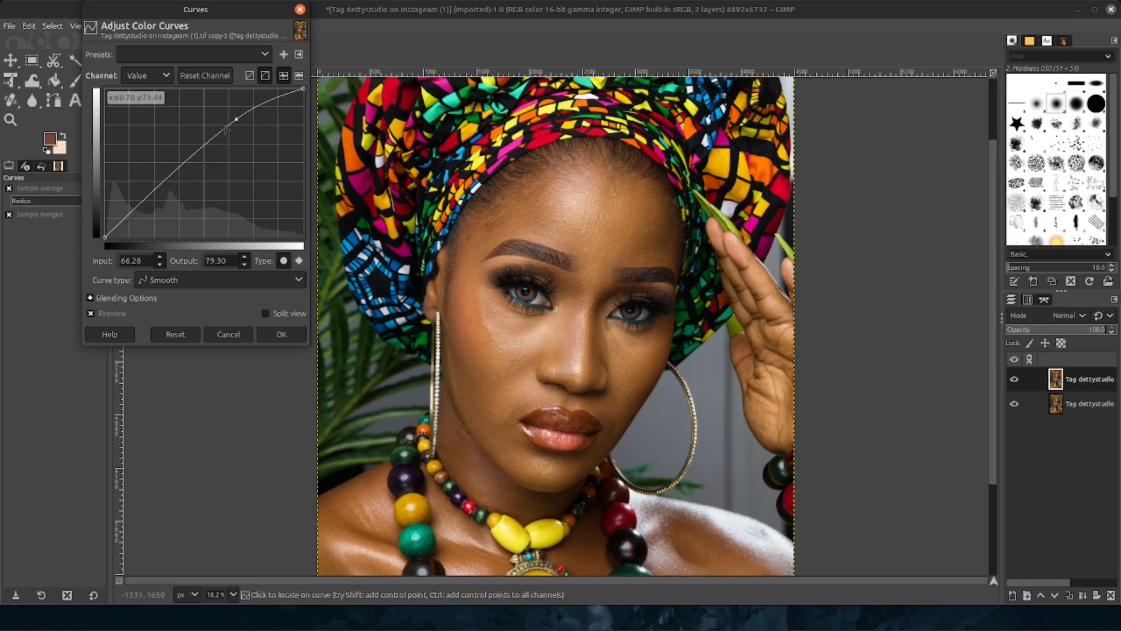
drag(237, 121, 228, 118)
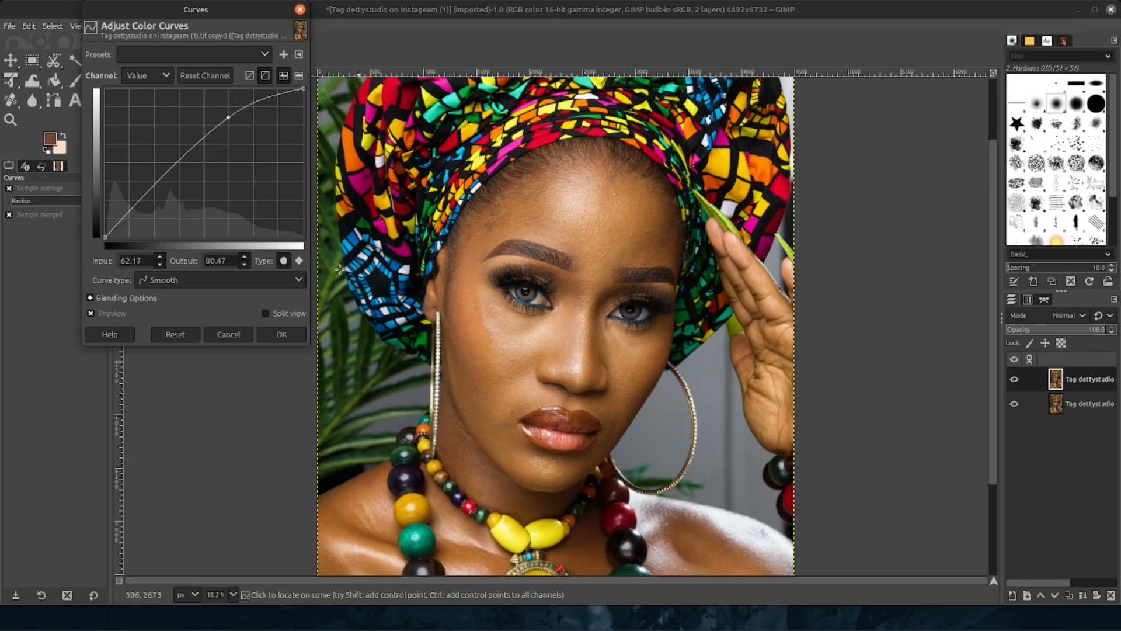
click(278, 336)
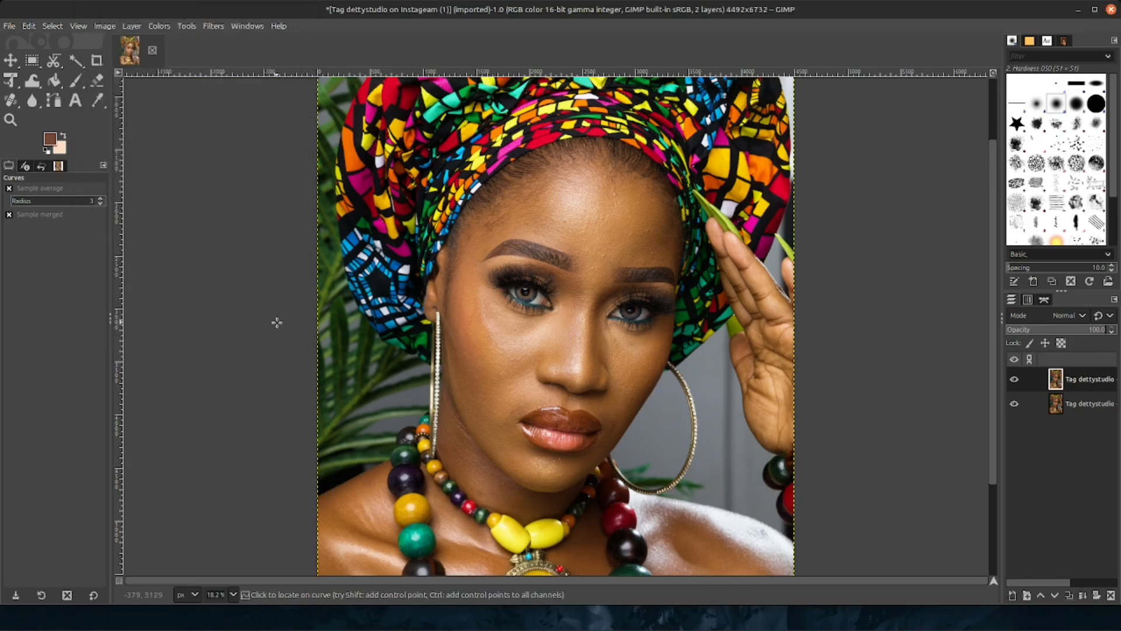
click(1014, 380)
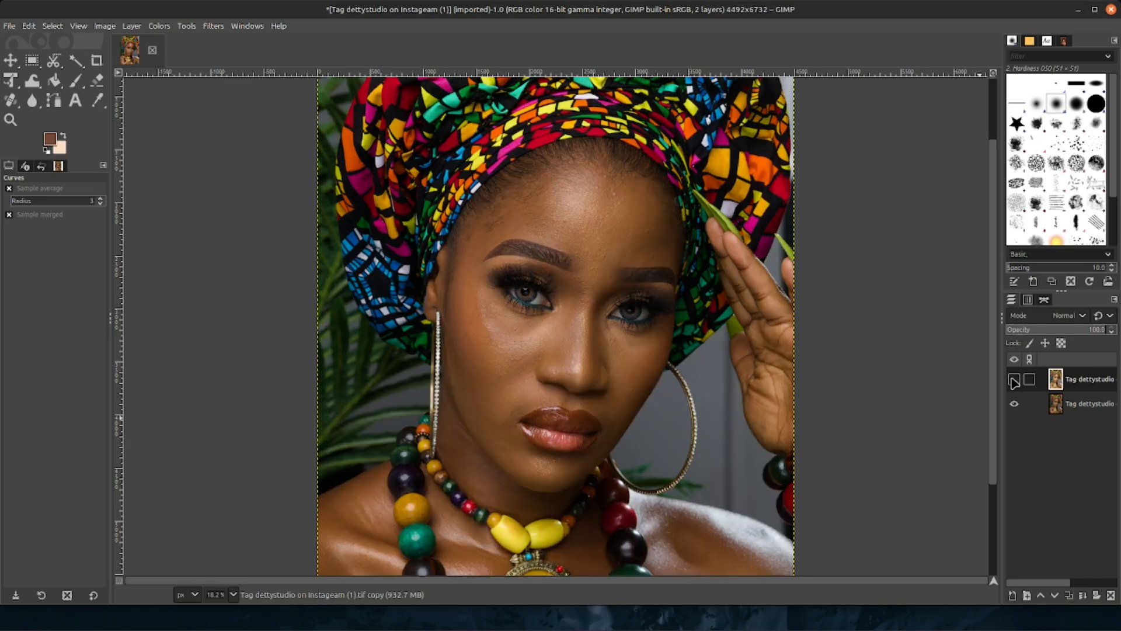
click(1014, 379)
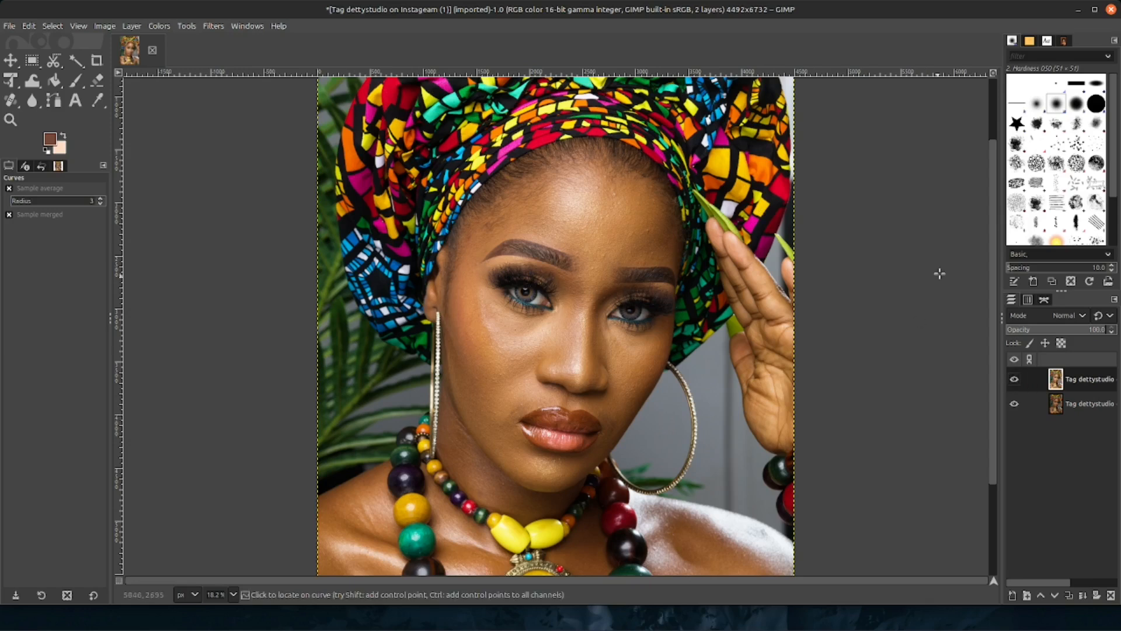
Step: Raise the top layer's contrast to 0.042 with Brightness-Contrast and compare the result with the original layer
drag(991, 258, 995, 222)
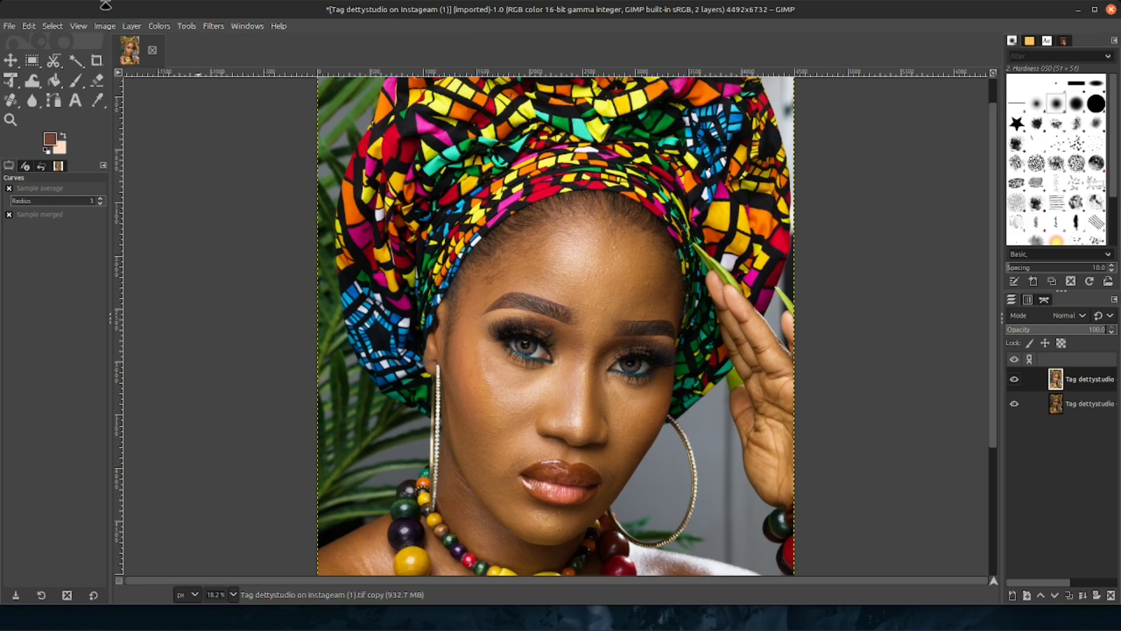
click(157, 25)
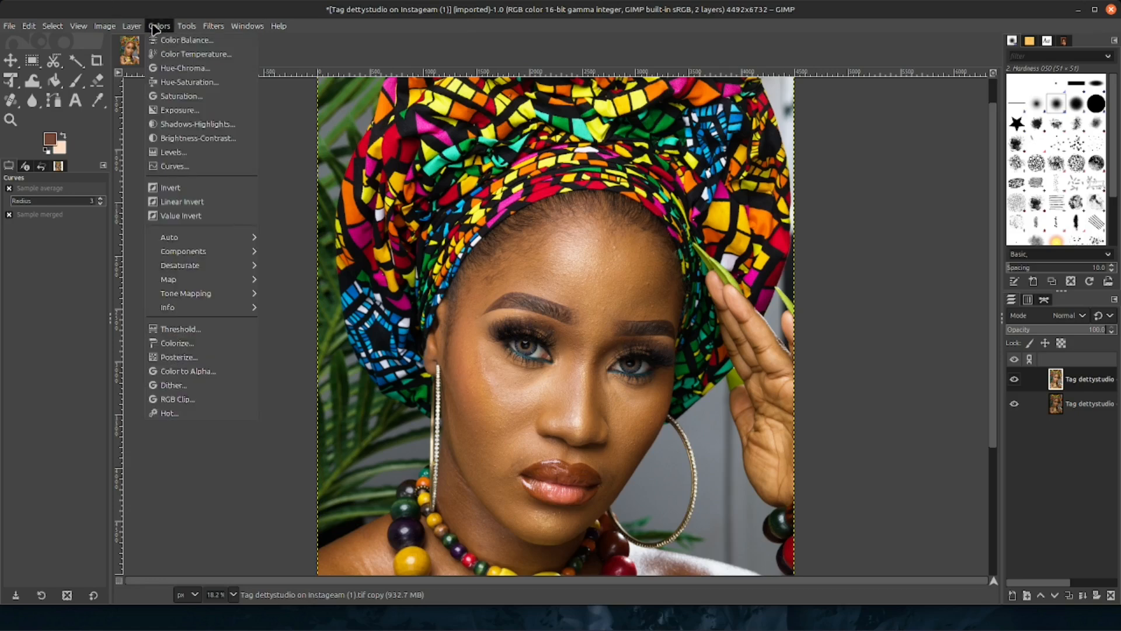
click(183, 141)
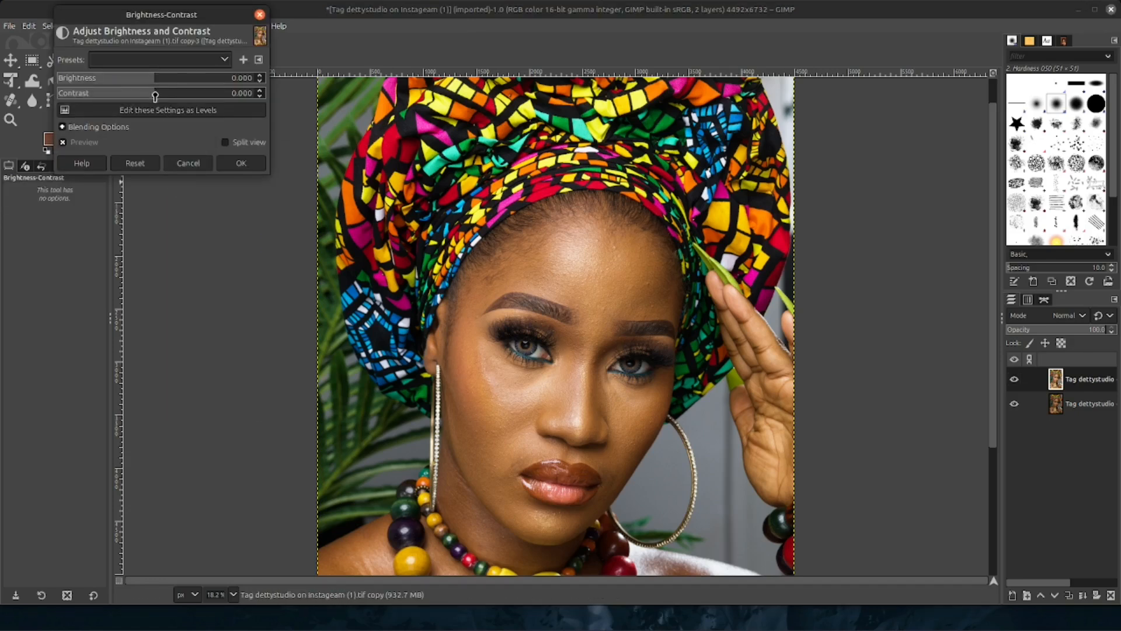
drag(154, 94, 164, 93)
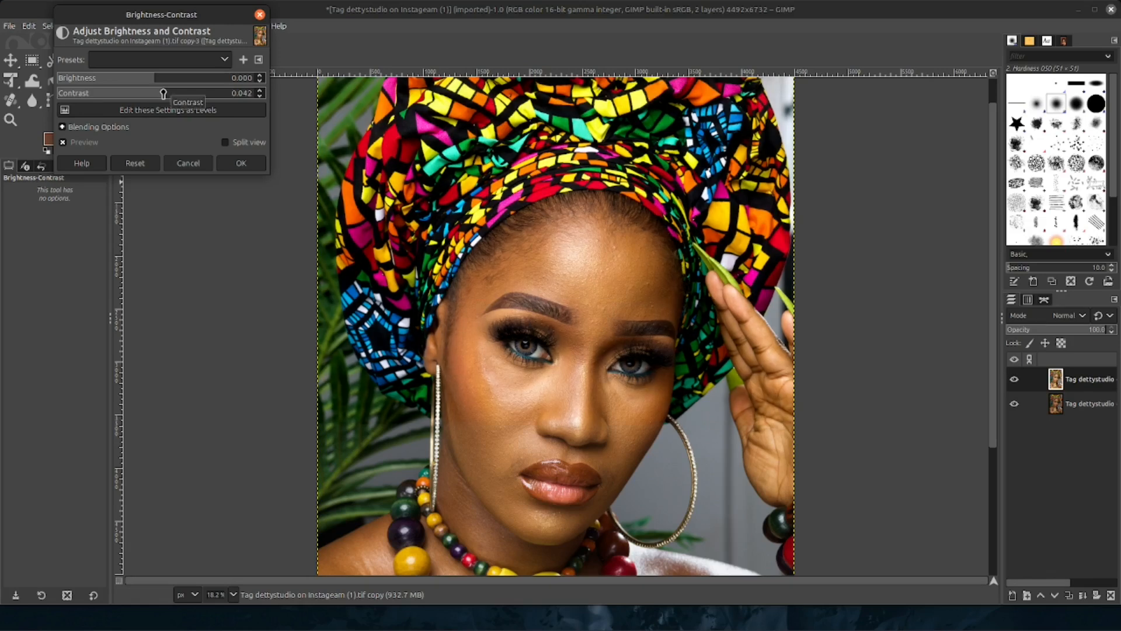
click(241, 163)
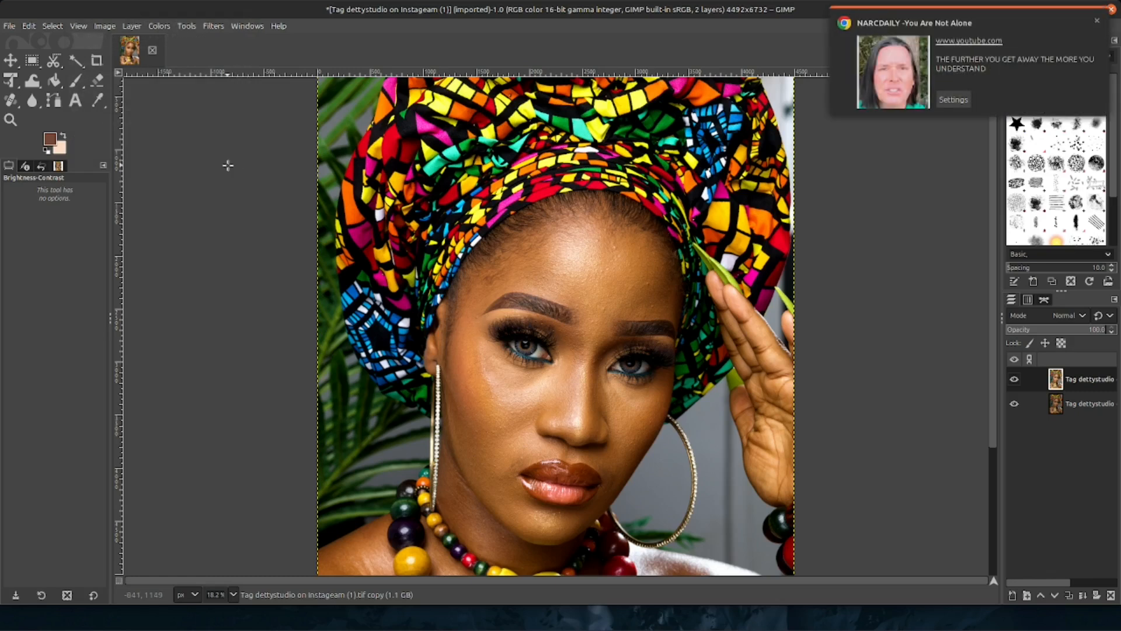
click(1016, 379)
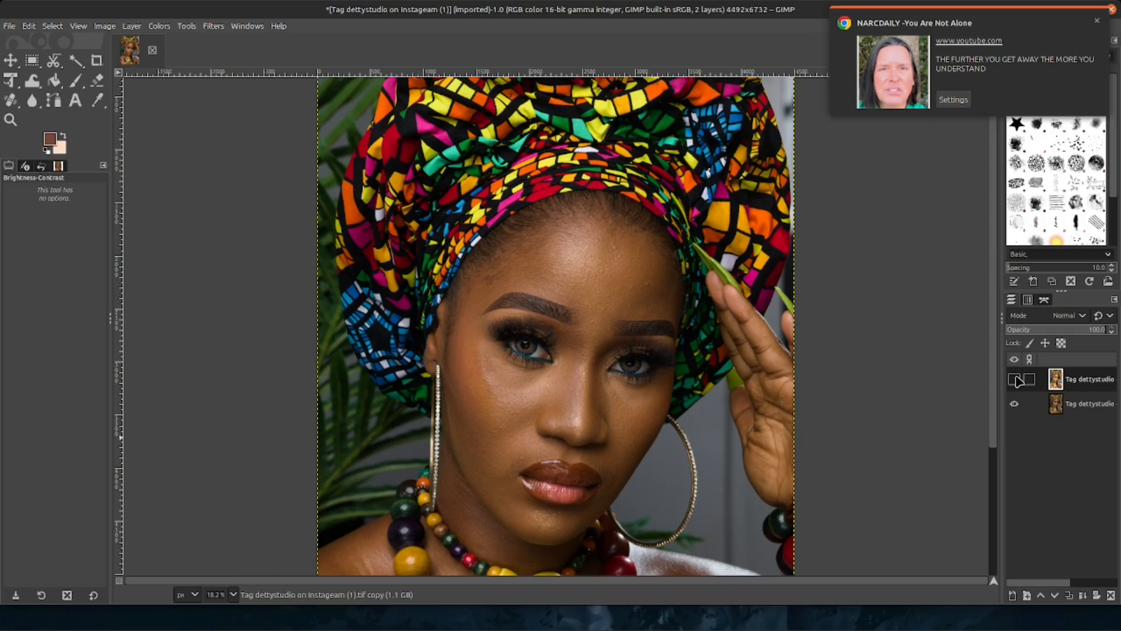
click(1016, 380)
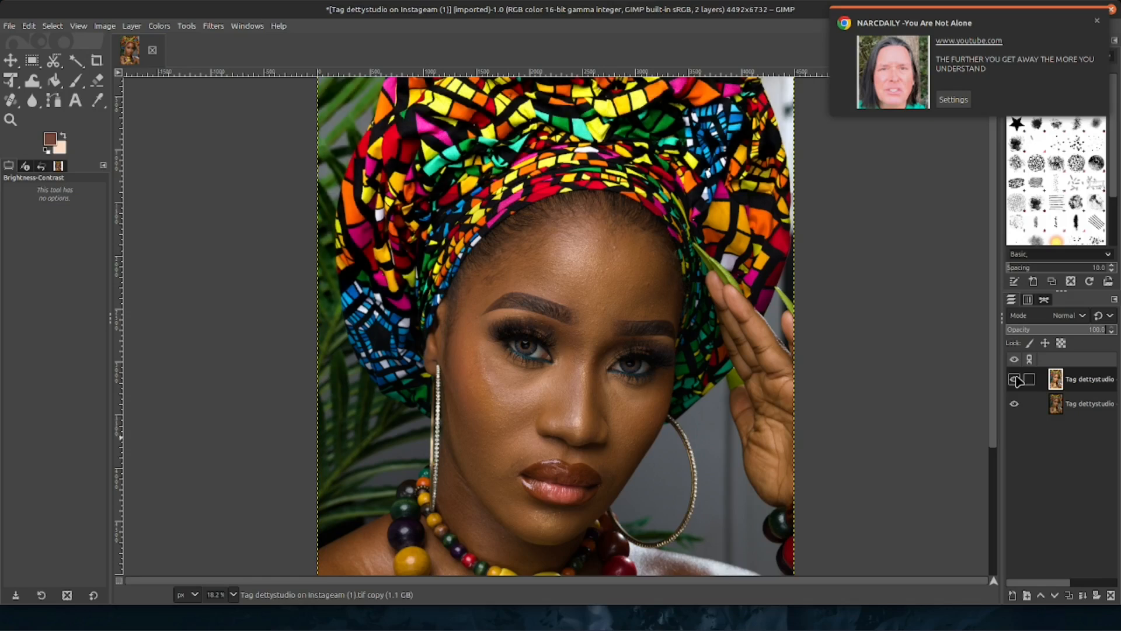
Step: Duplicate the corrected layer and heal the forehead's bumps with the Healing tool at brush size 89, sampling clean forehead skin
click(1069, 595)
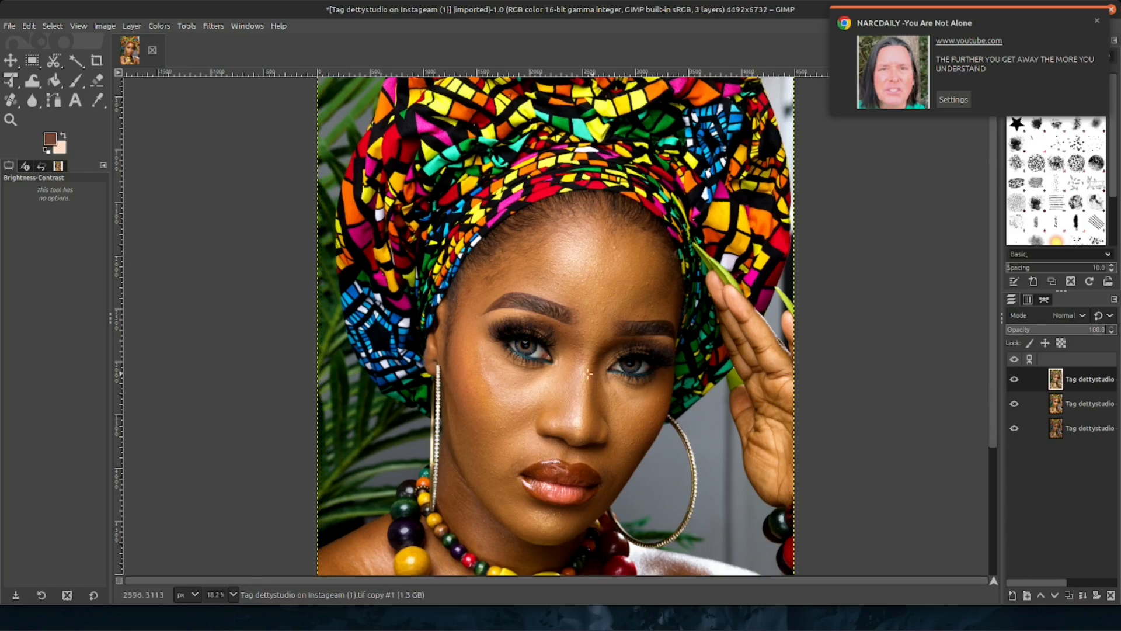
scroll(549, 352, up, 3)
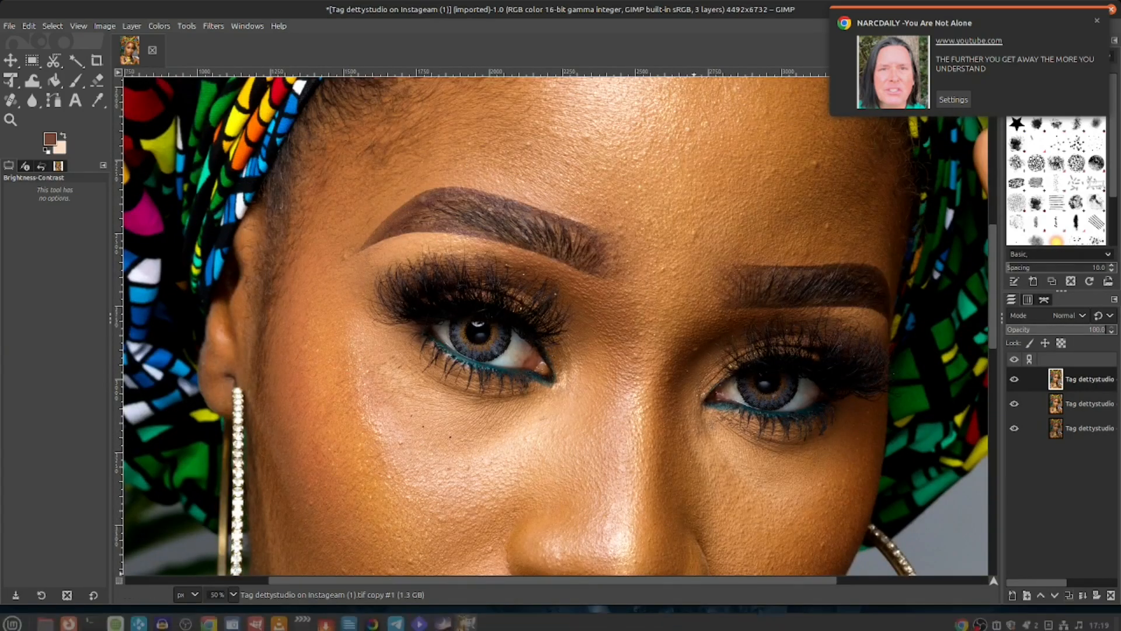
drag(669, 583, 733, 582)
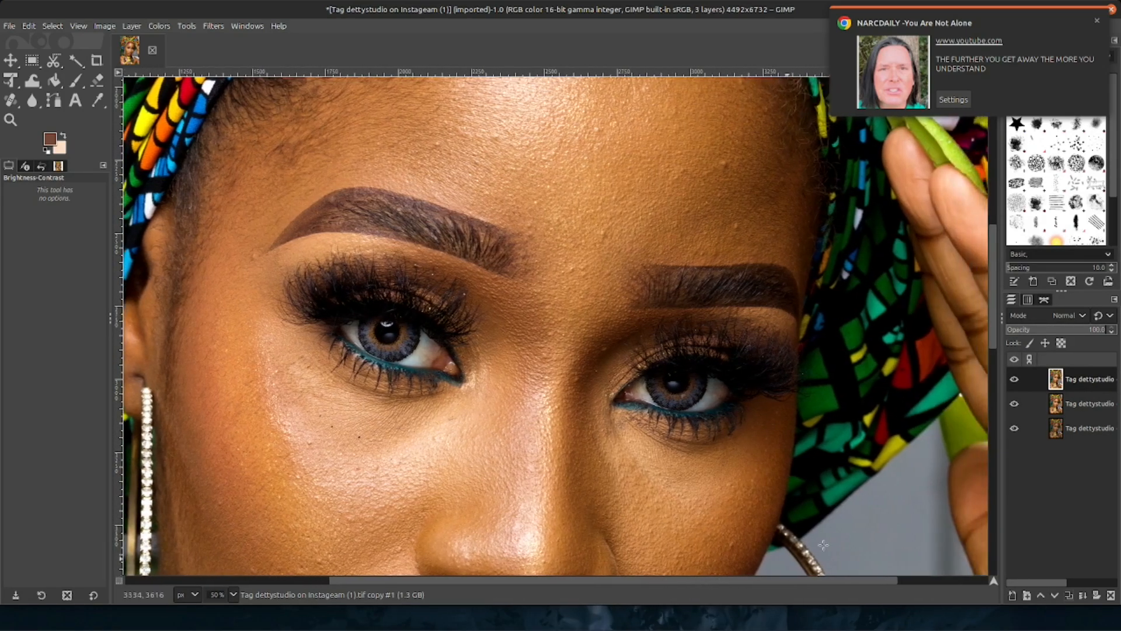
scroll(557, 299, up, 5)
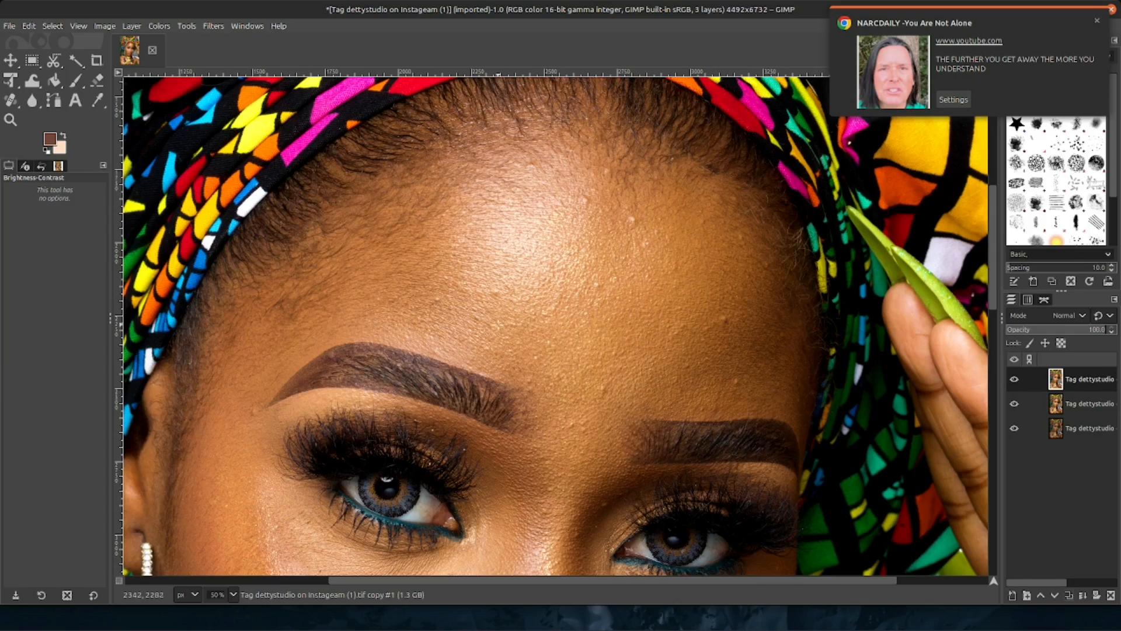
click(11, 100)
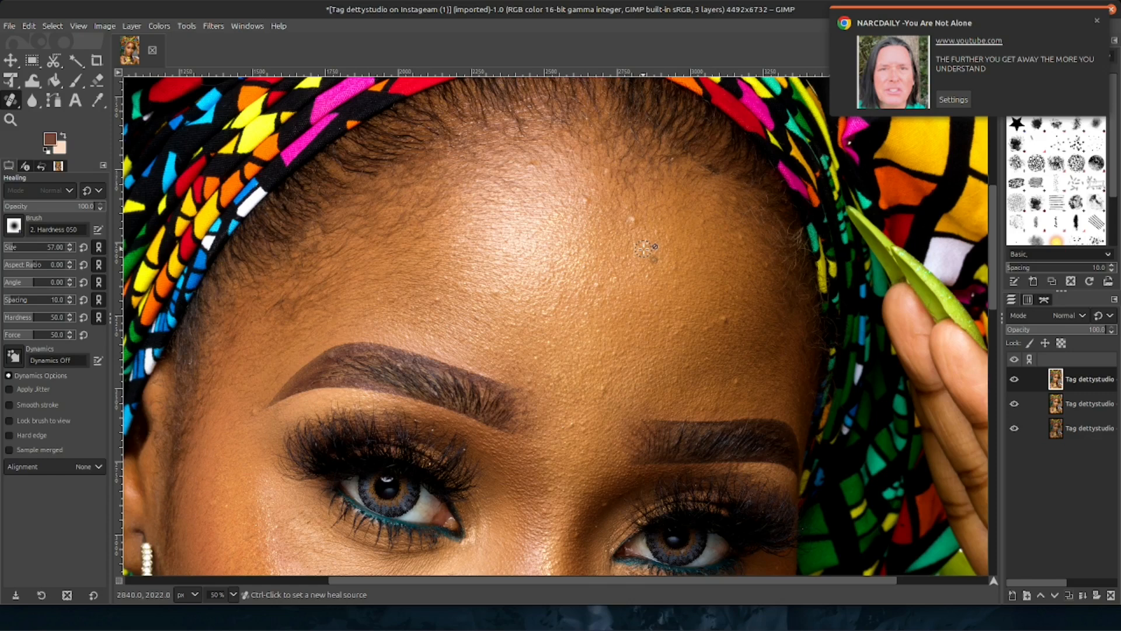
key(bracketleft)
key(bracketright)
click(588, 244)
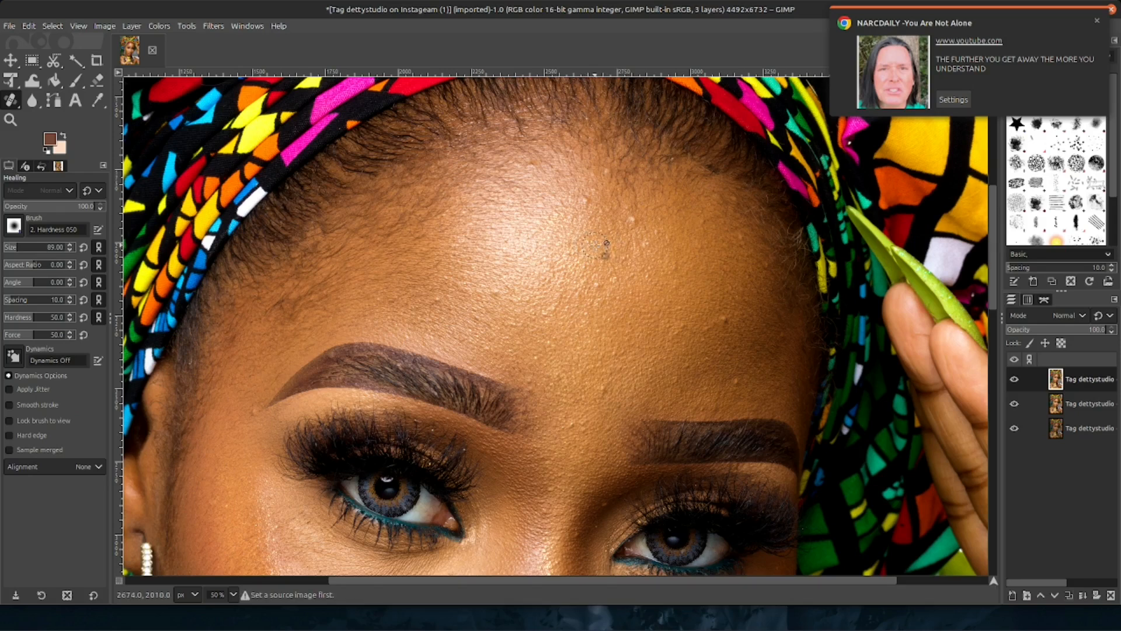
ctrl+click(594, 245)
click(723, 322)
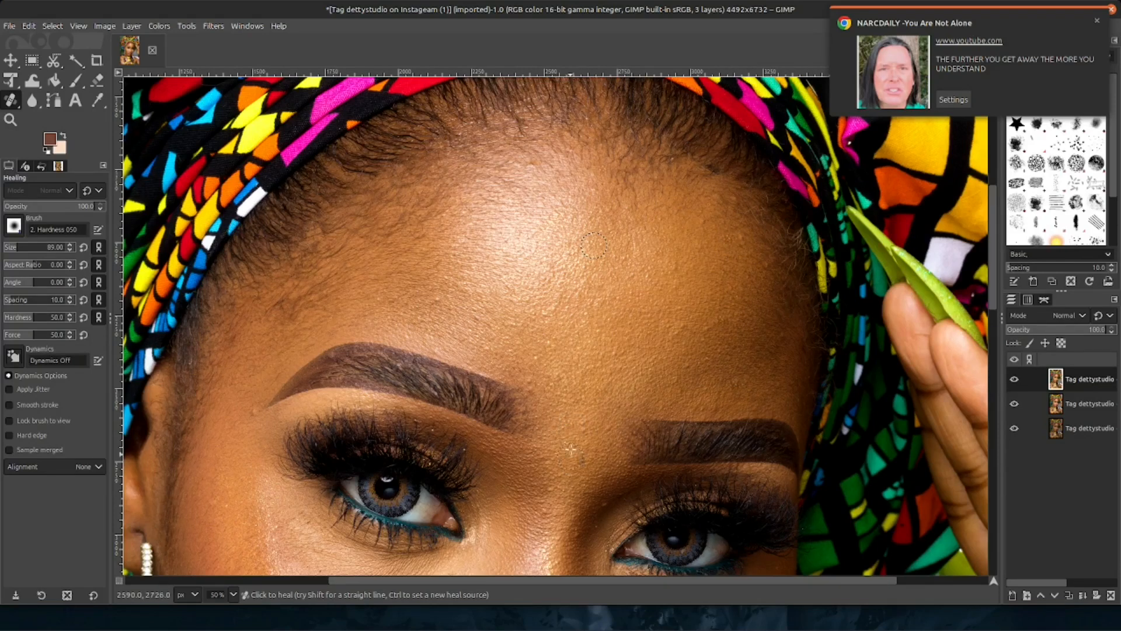
Step: Heal the remaining skin blemishes around the temple, eyebrows and cheeks, sampling smooth skin near the eyebrow
click(255, 413)
drag(997, 276, 1003, 359)
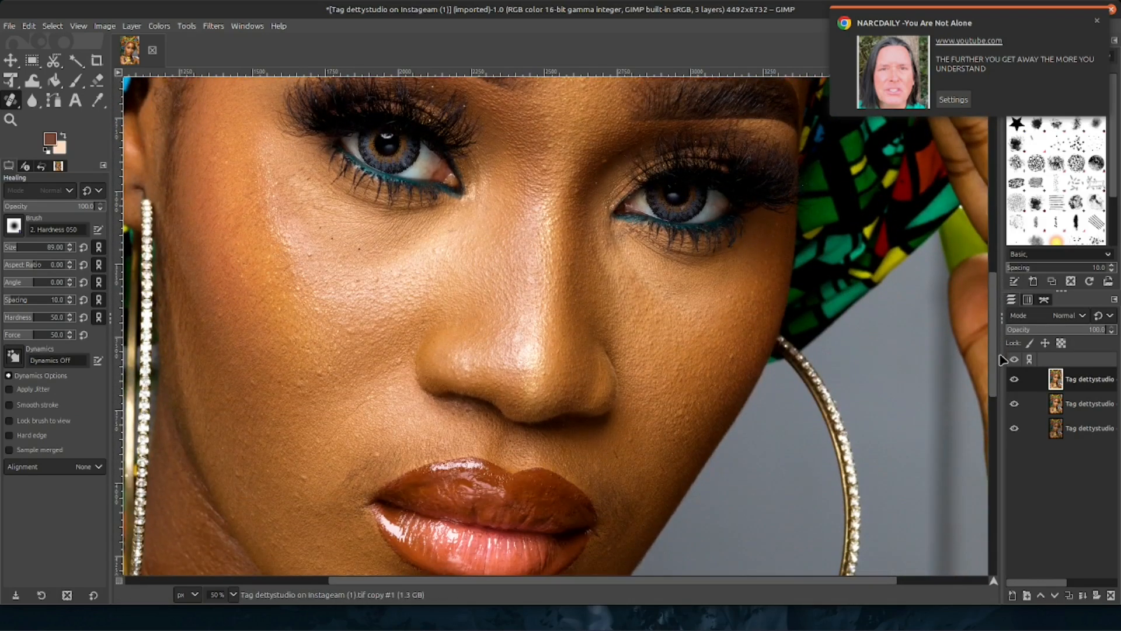
drag(999, 321, 1000, 247)
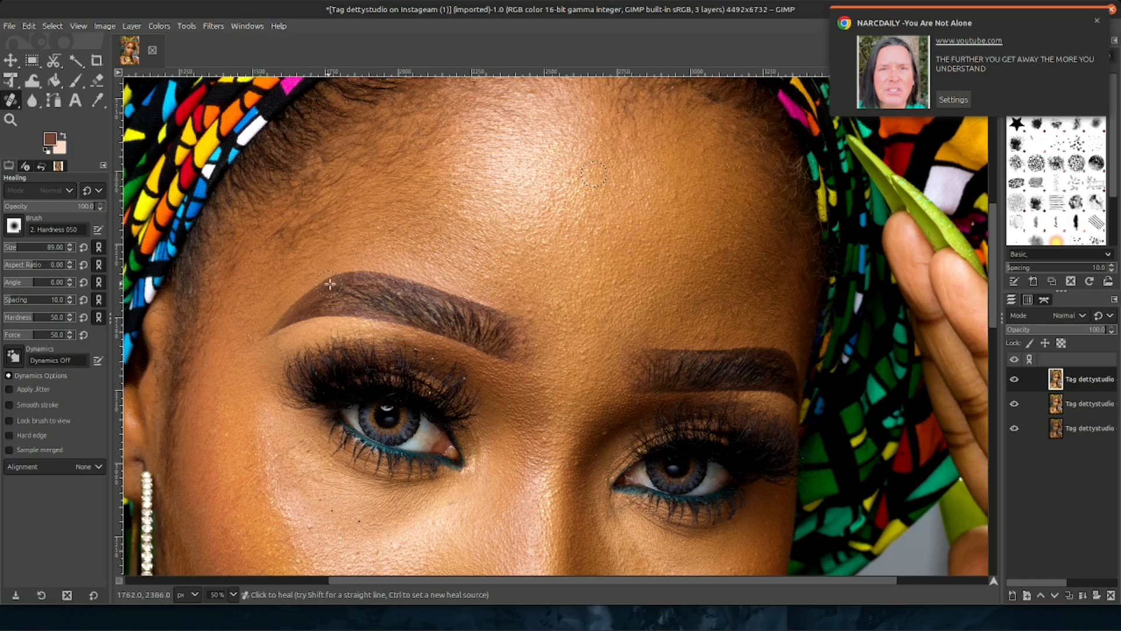
key(ctrl)
ctrl+click(362, 282)
scroll(995, 269, down, 1)
drag(996, 269, 985, 303)
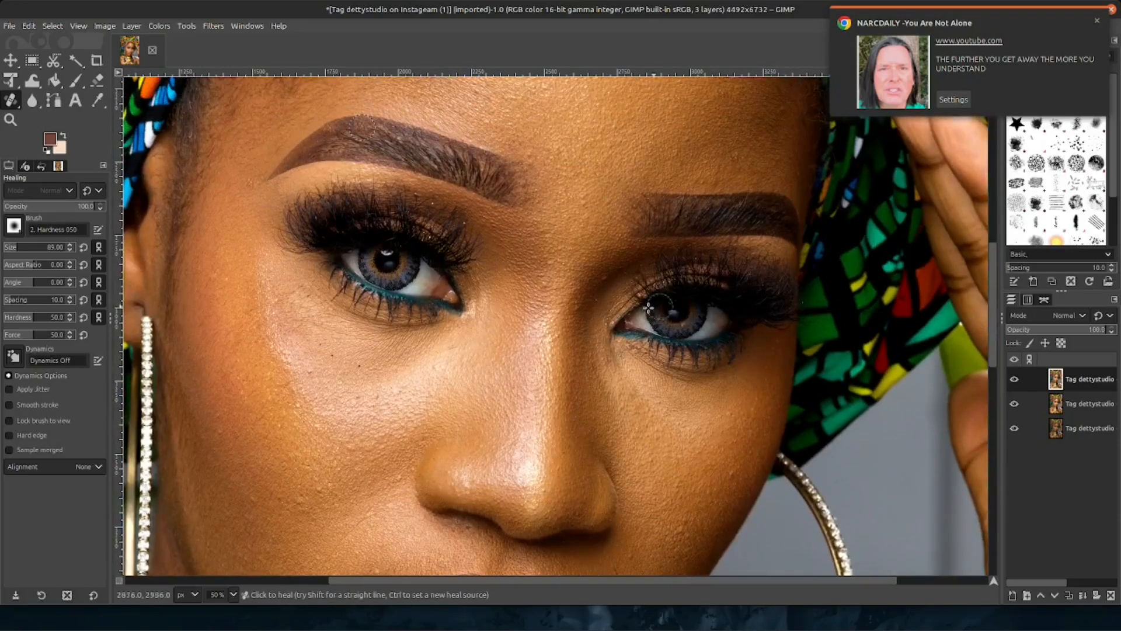
scroll(650, 310, down, 1)
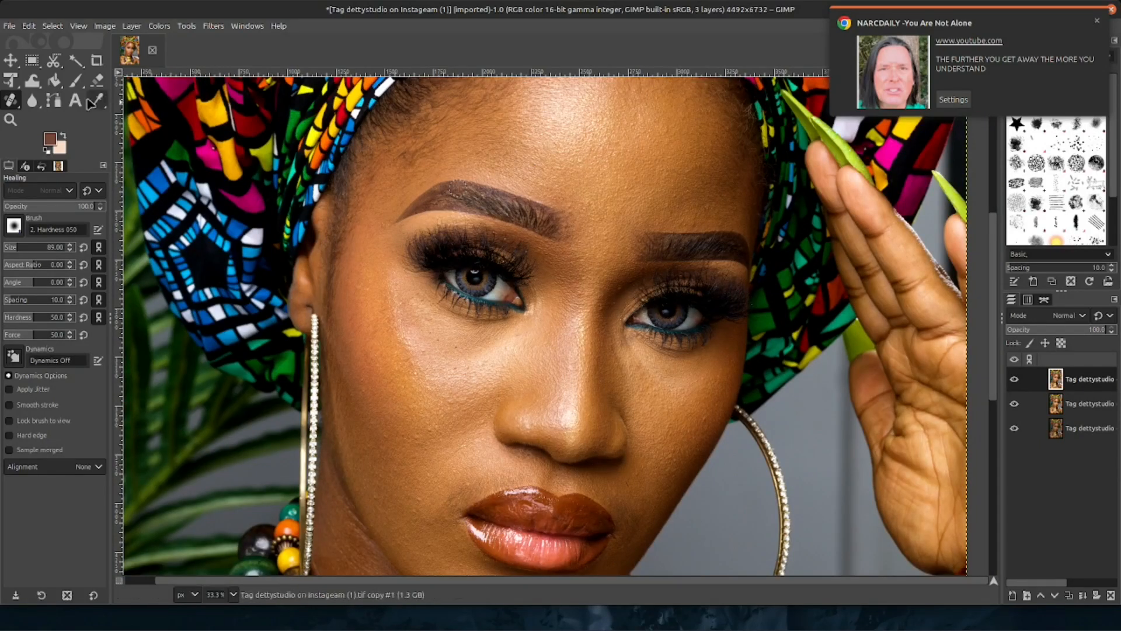
Step: Switch from healing to the Move tool and dismiss the browser notification covering the workspace
click(11, 60)
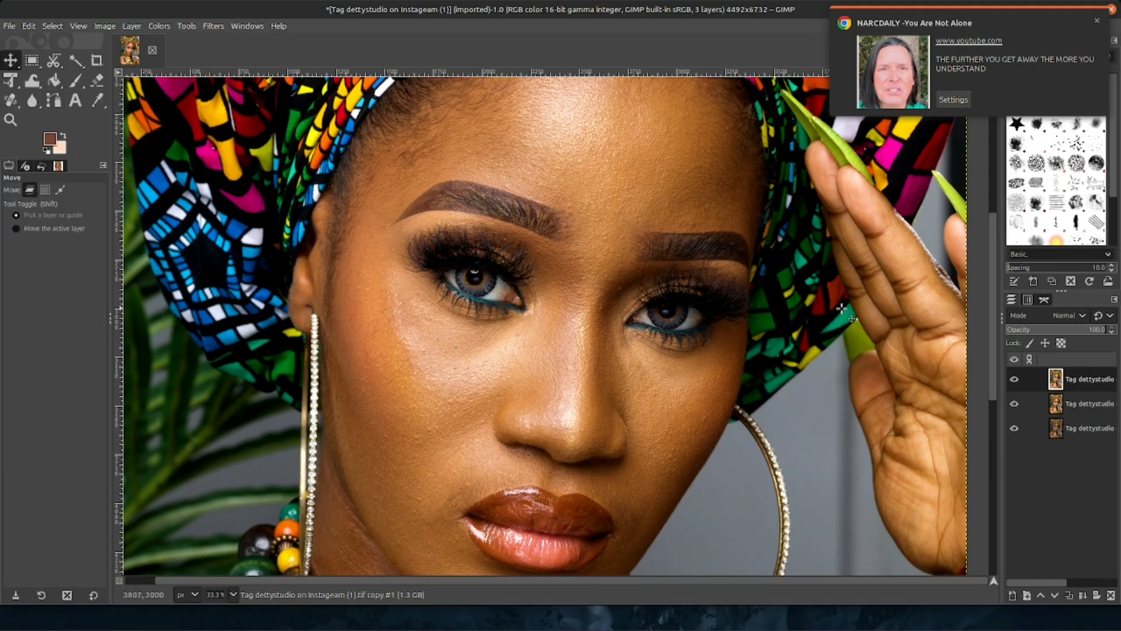
click(1097, 20)
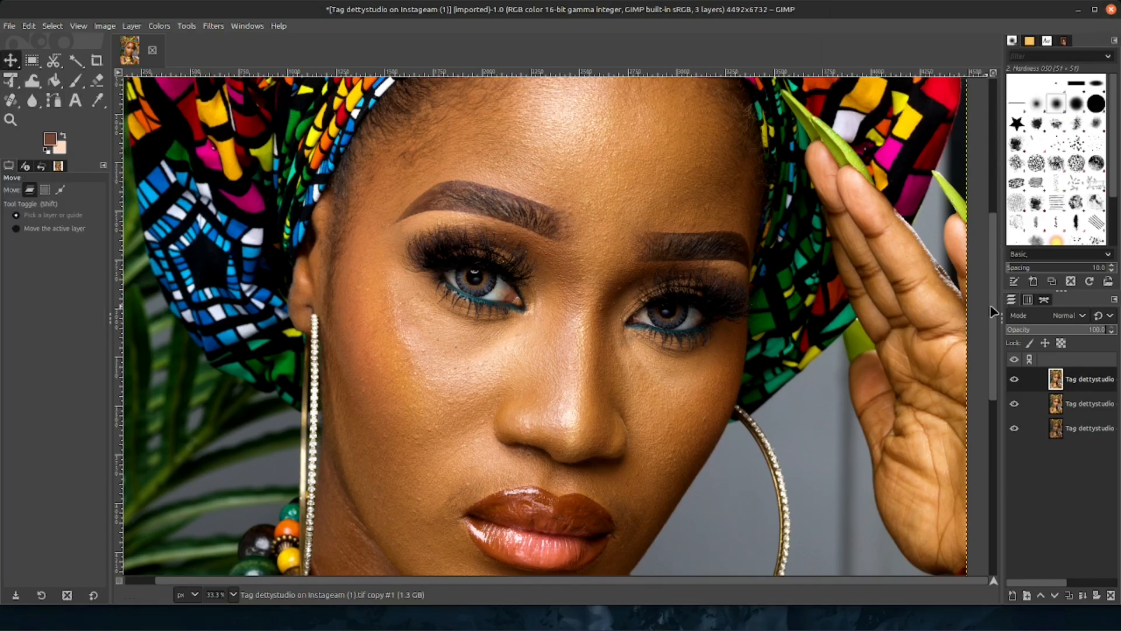
scroll(983, 292, up, 4)
key(minus)
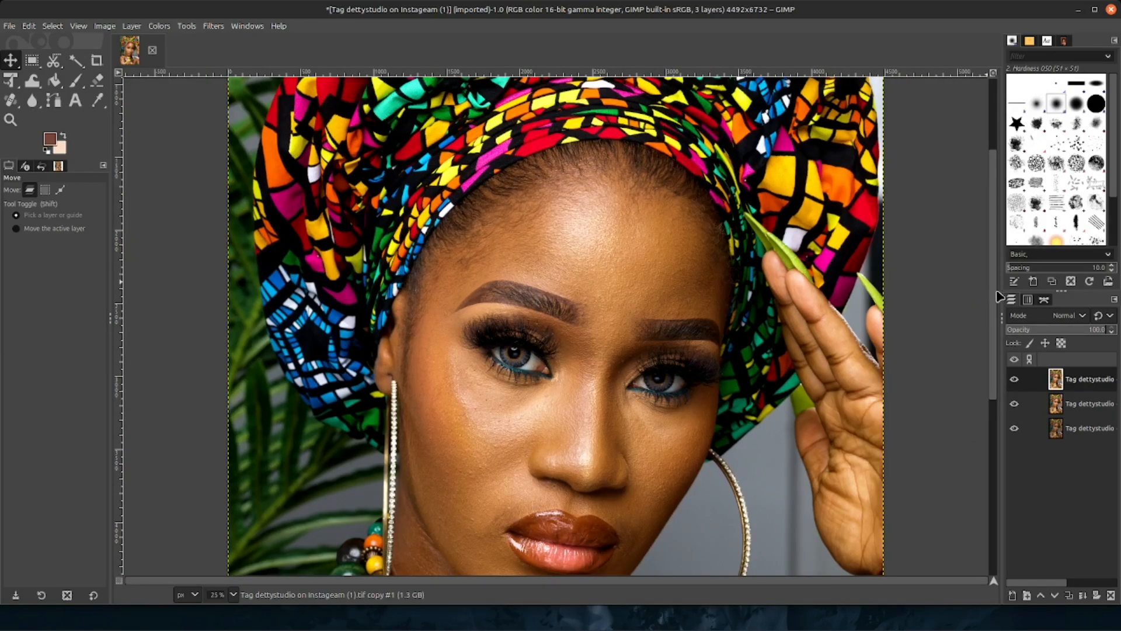
key(minus)
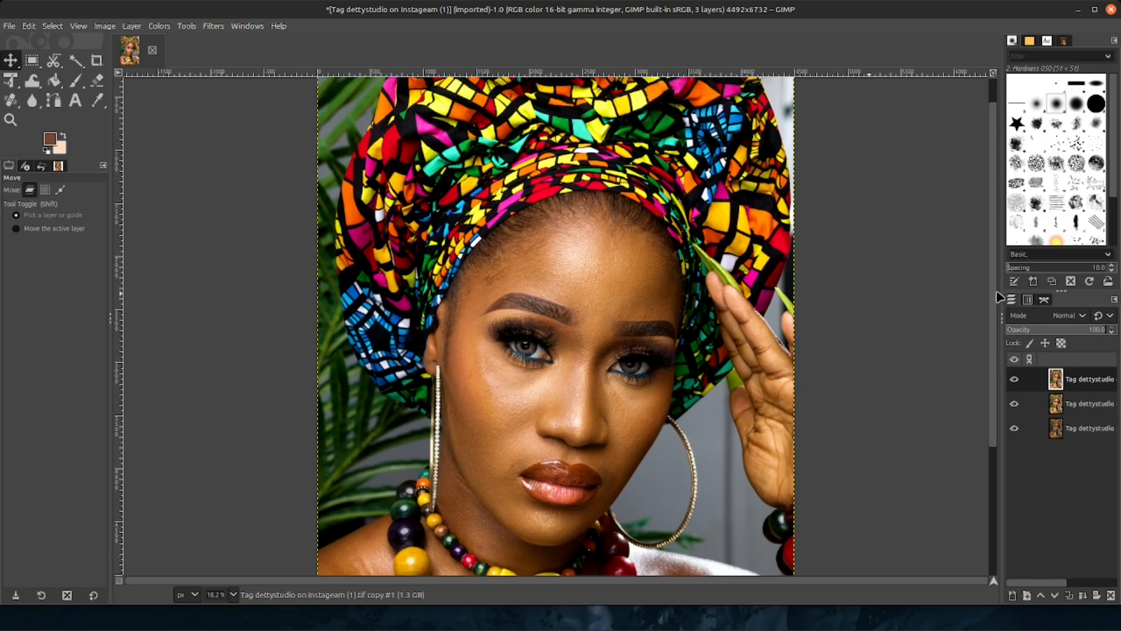
Step: Inspect the healed facial skin close up and across the whole portrait
scroll(983, 346, down, 5)
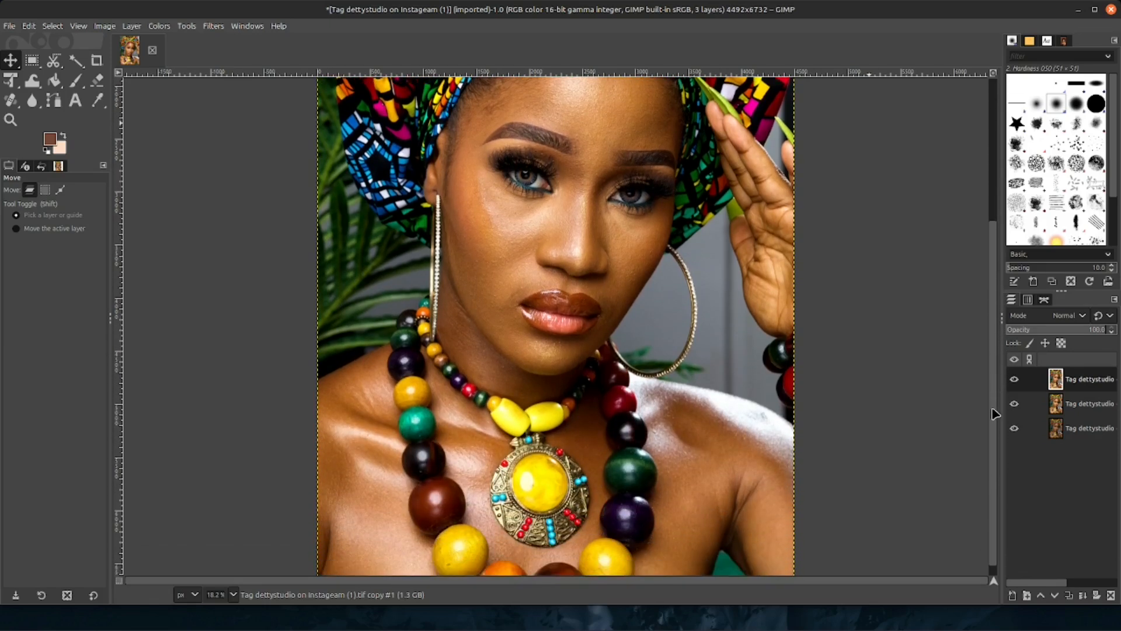
scroll(983, 346, up, 1)
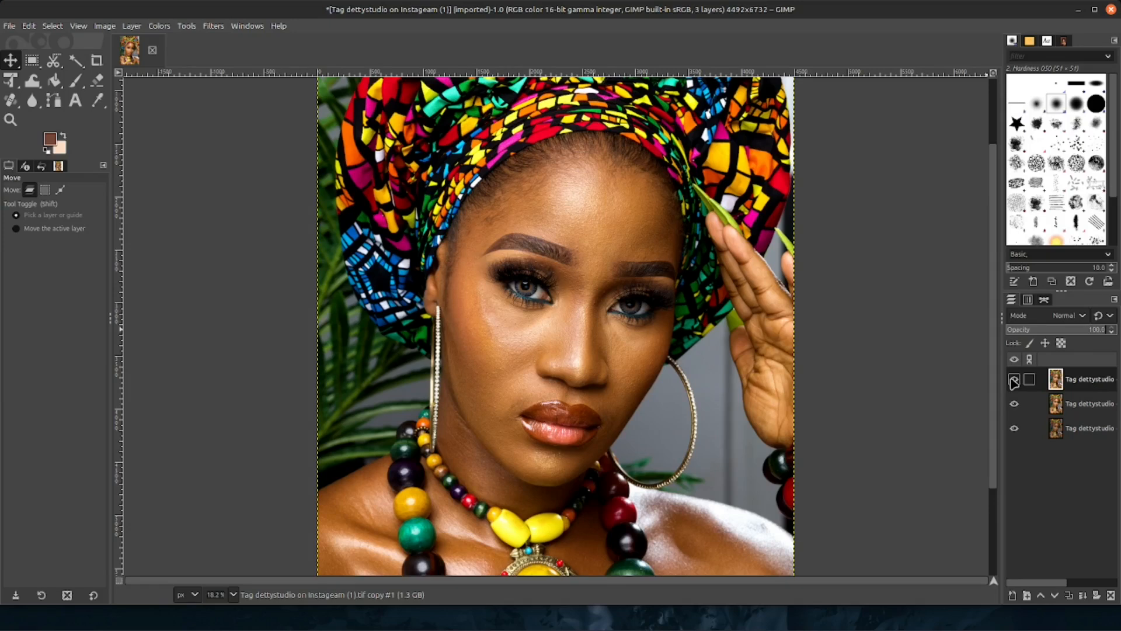
key(plus)
key(plus)
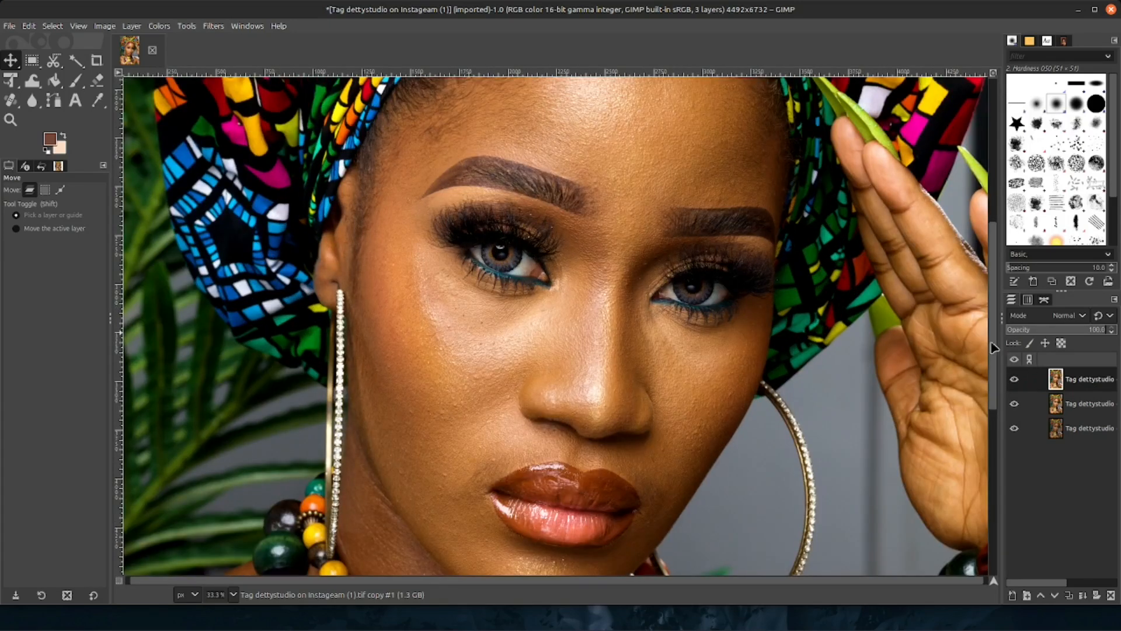
scroll(993, 348, up, 4)
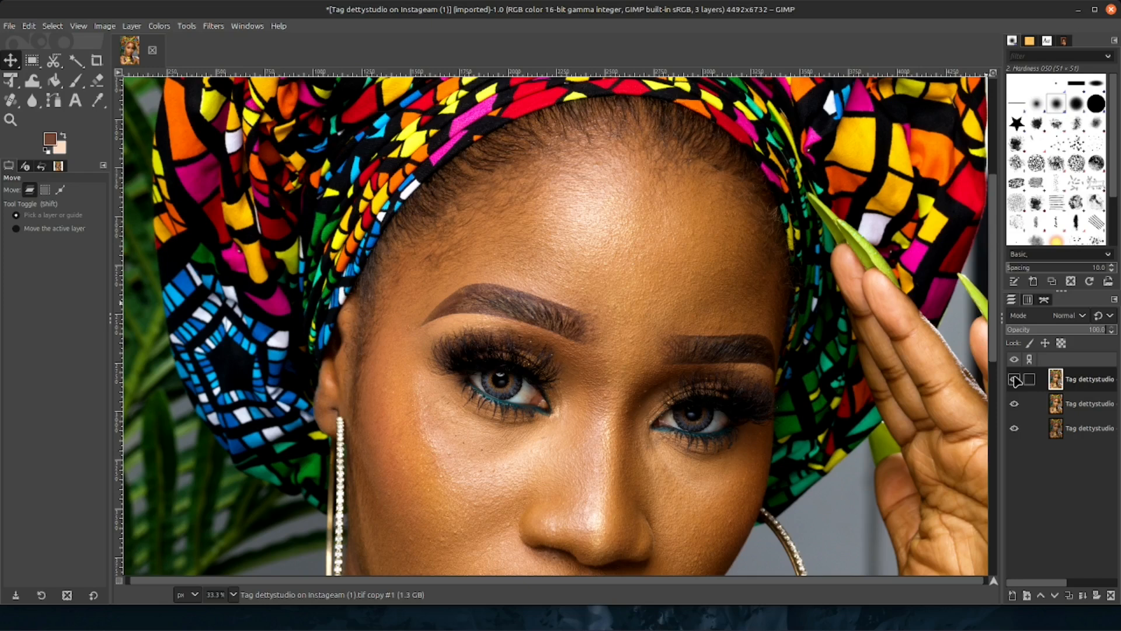
key(minus)
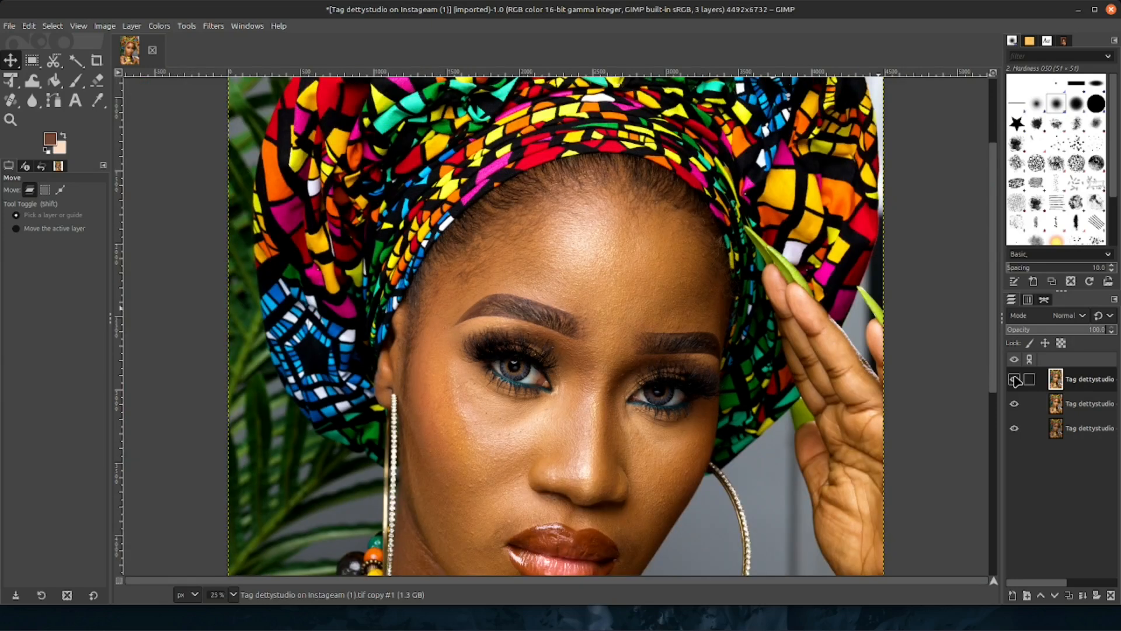
key(minus)
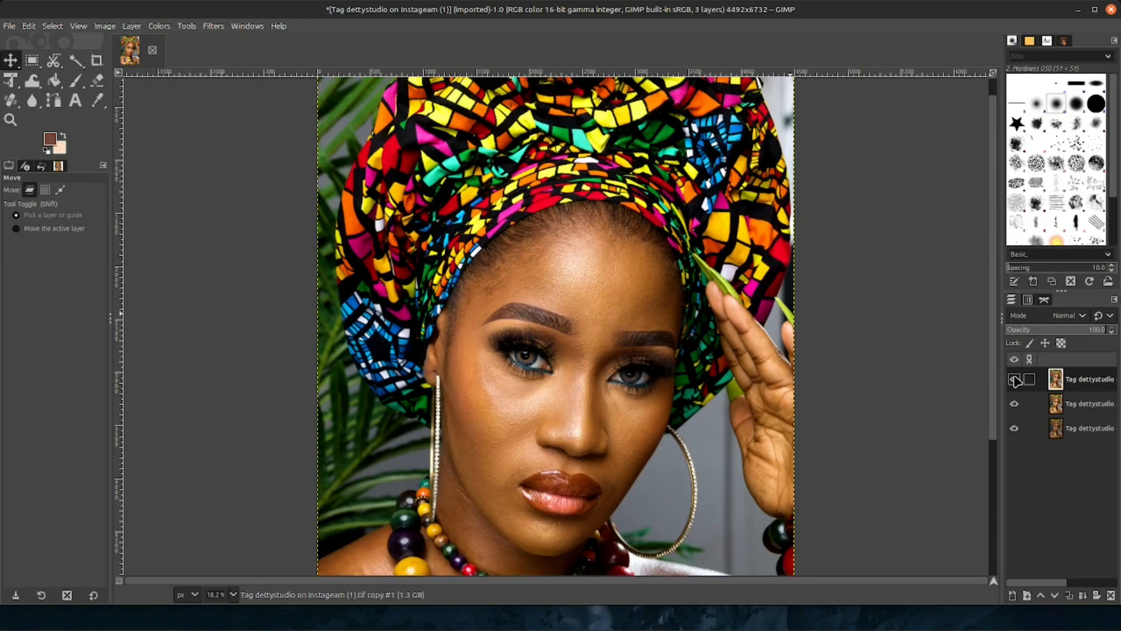
key(minus)
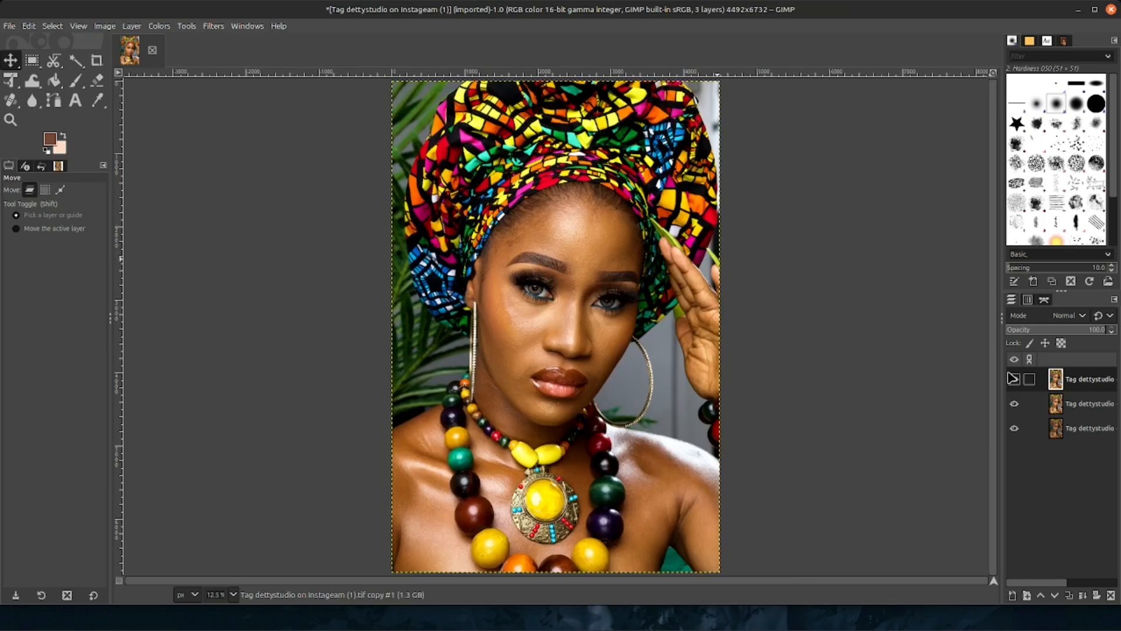
Step: Turn the top layer black and white with Saturation at scale 0.000 and compare it with the colour layer beneath
click(158, 27)
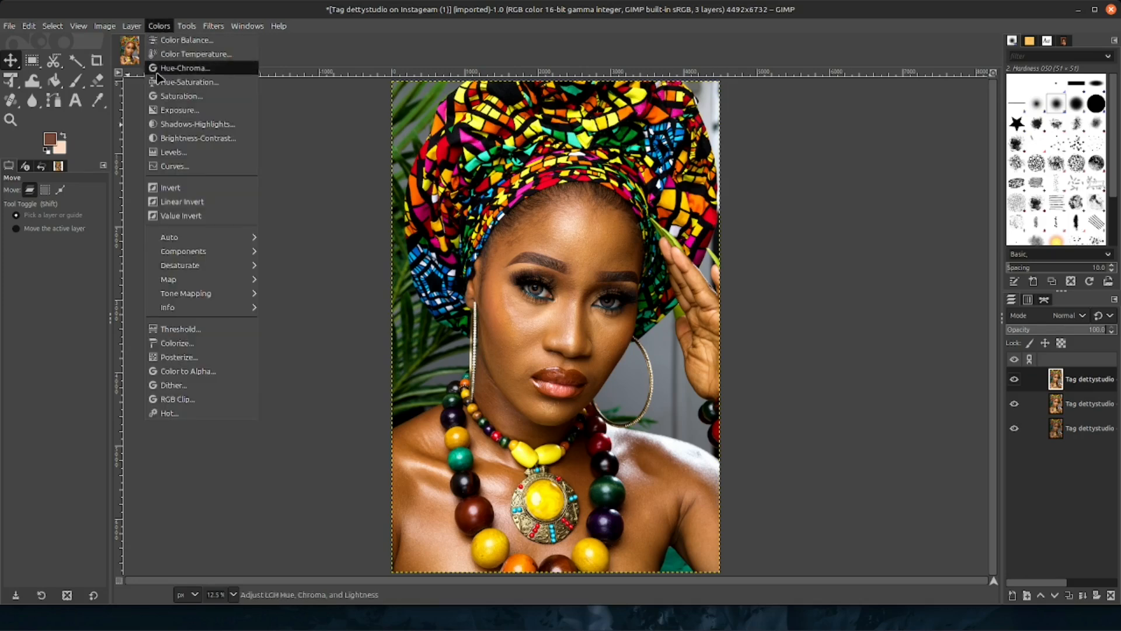
click(165, 99)
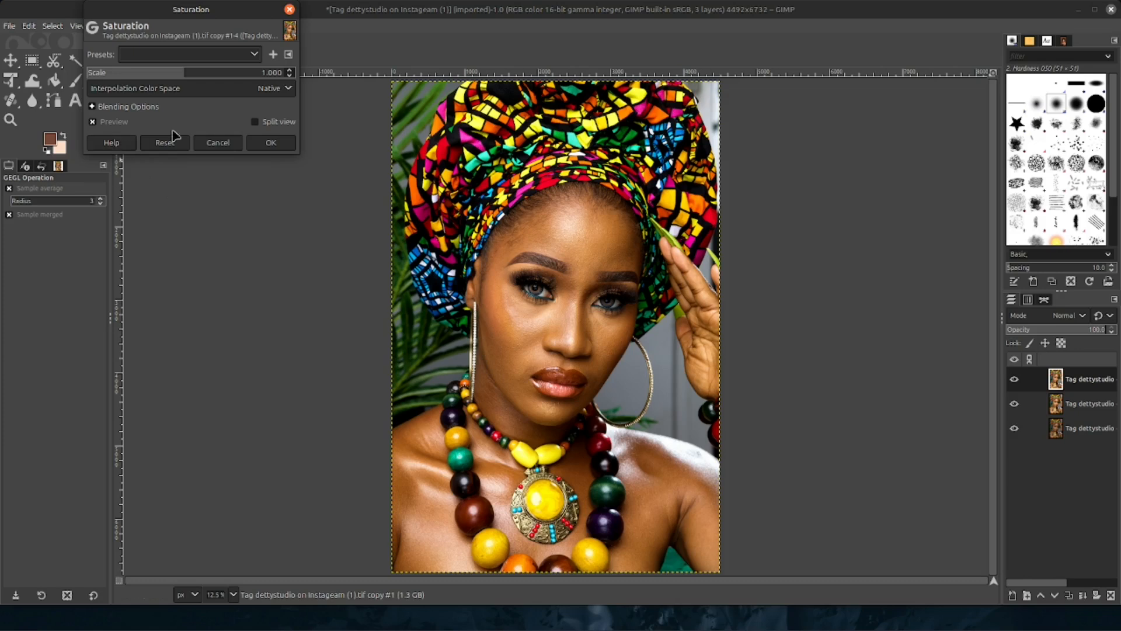
drag(201, 73, 212, 73)
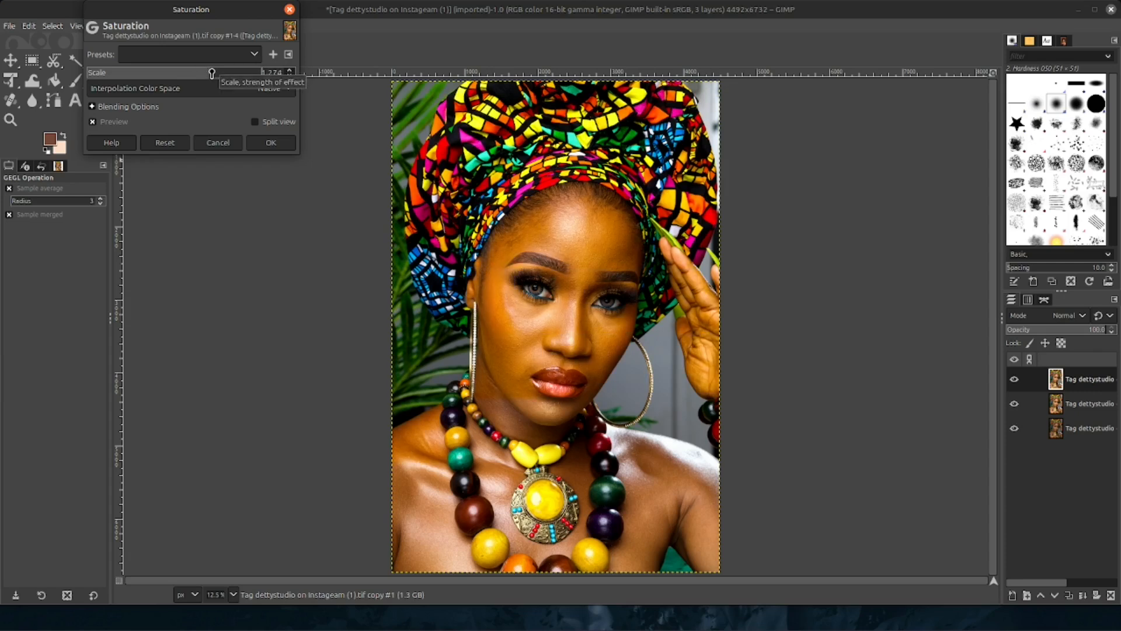
drag(212, 73, 180, 73)
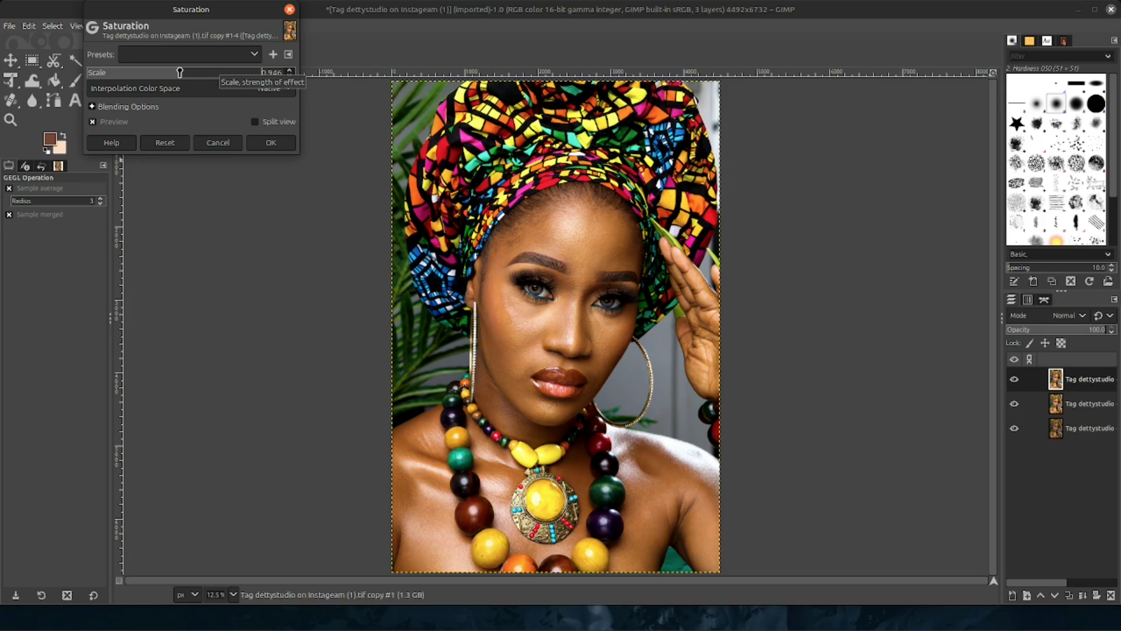
drag(179, 73, 86, 76)
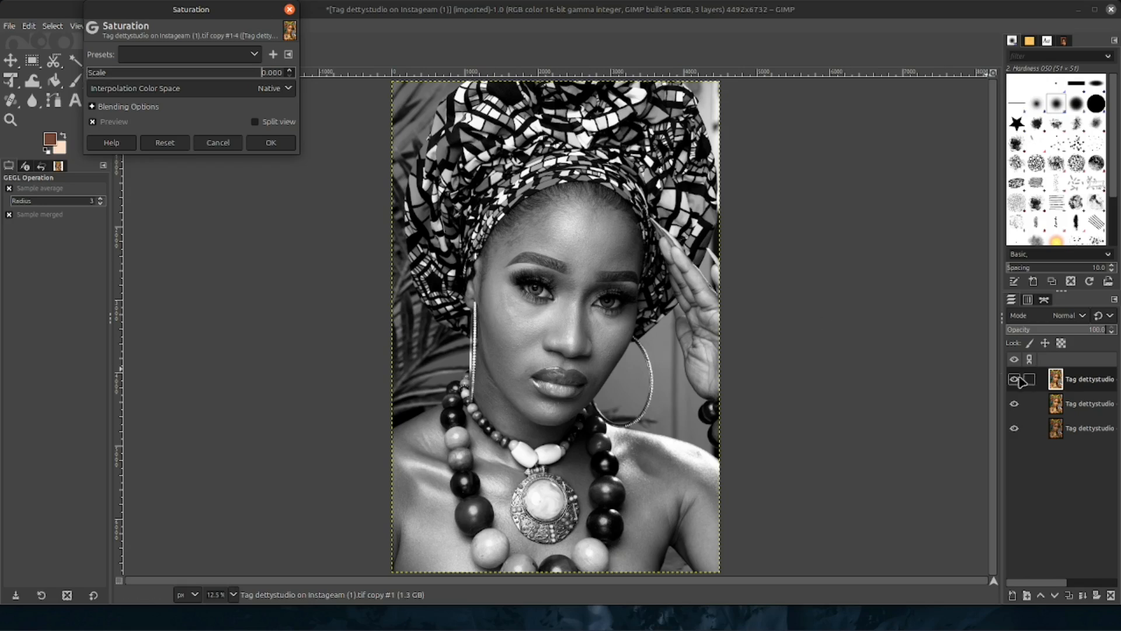
key(Return)
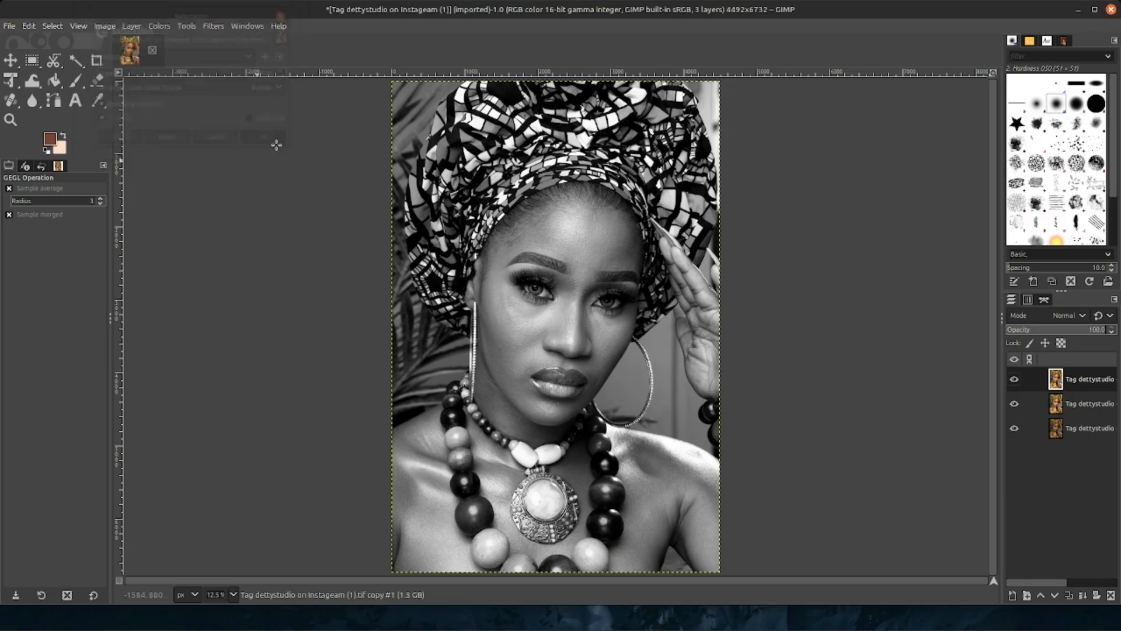
click(1014, 380)
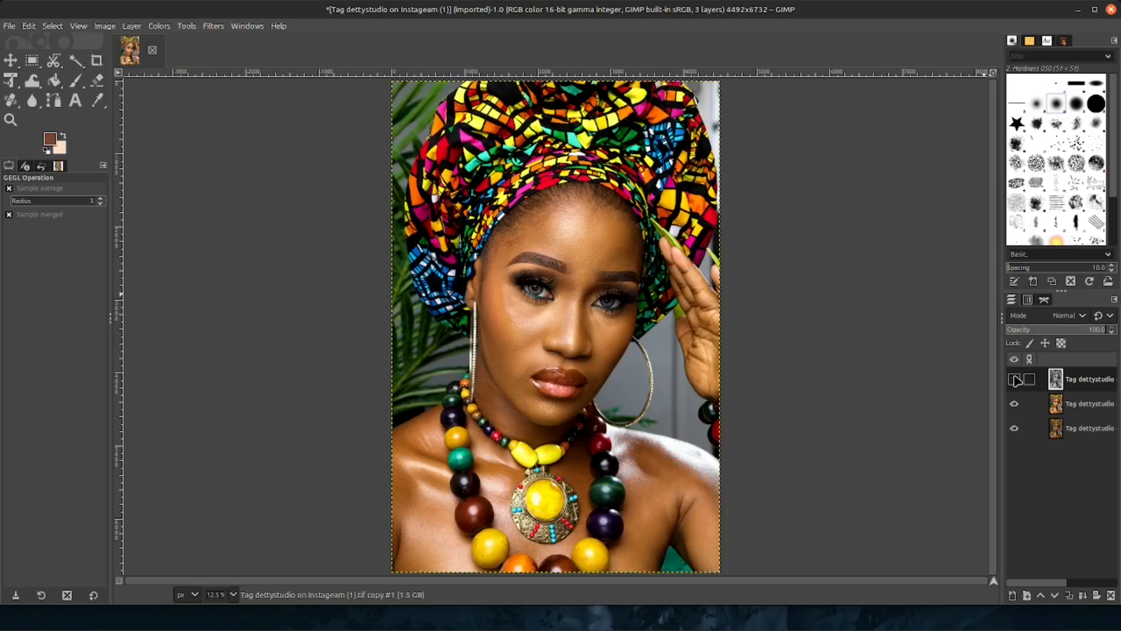
click(1014, 379)
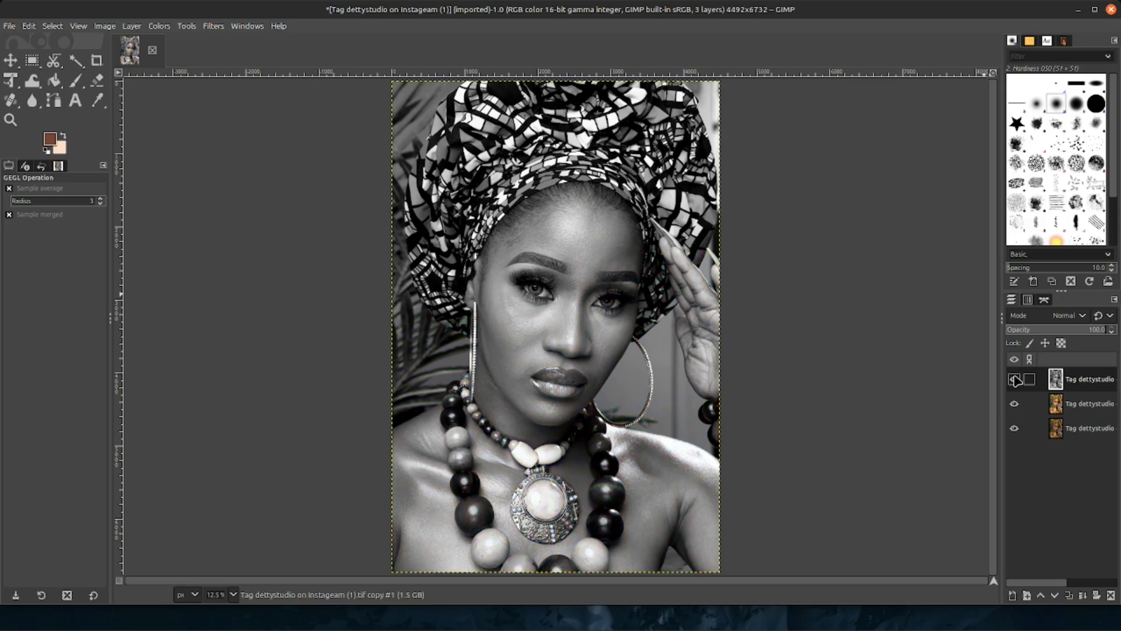
Step: Set the black-and-white layer's brightness to 0.077 and contrast to 0.101 with Brightness-Contrast
click(157, 26)
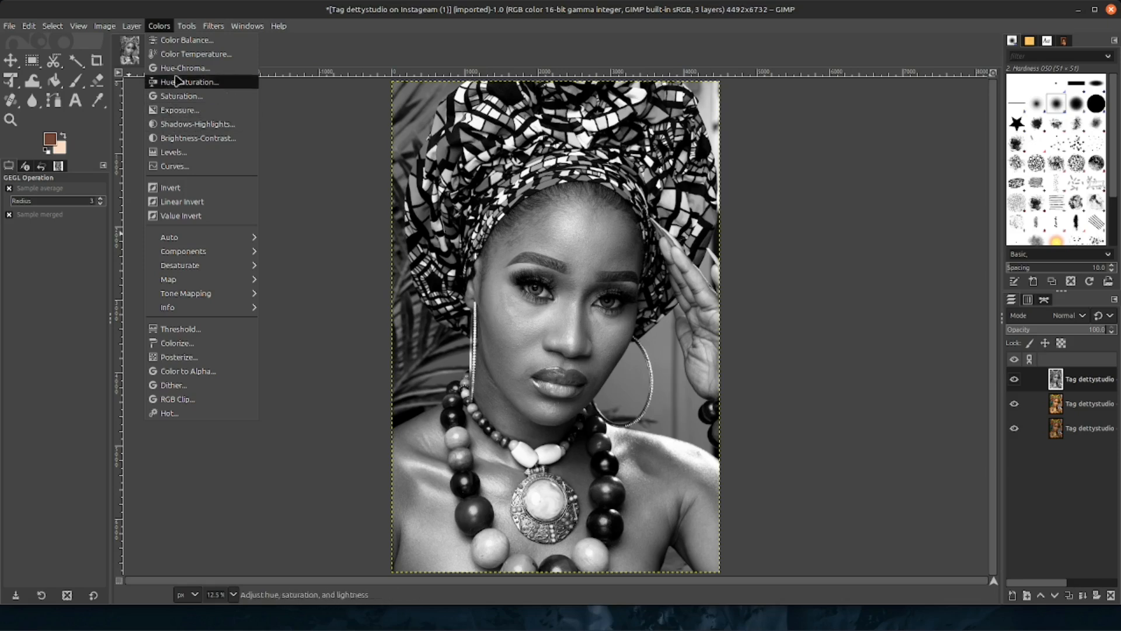
click(183, 140)
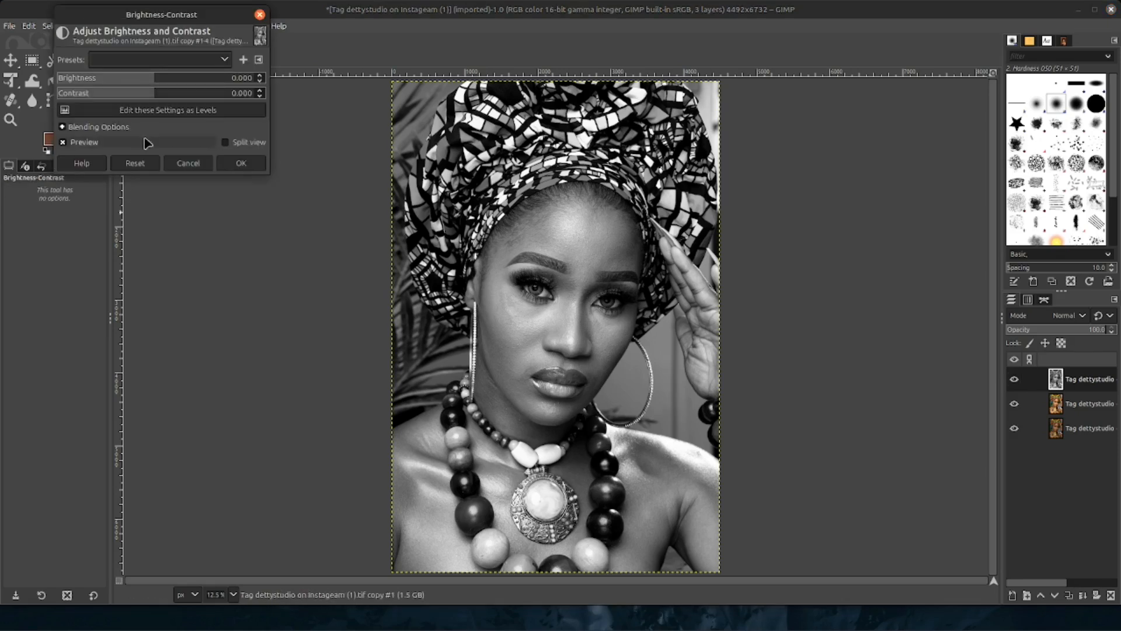
drag(156, 95, 163, 95)
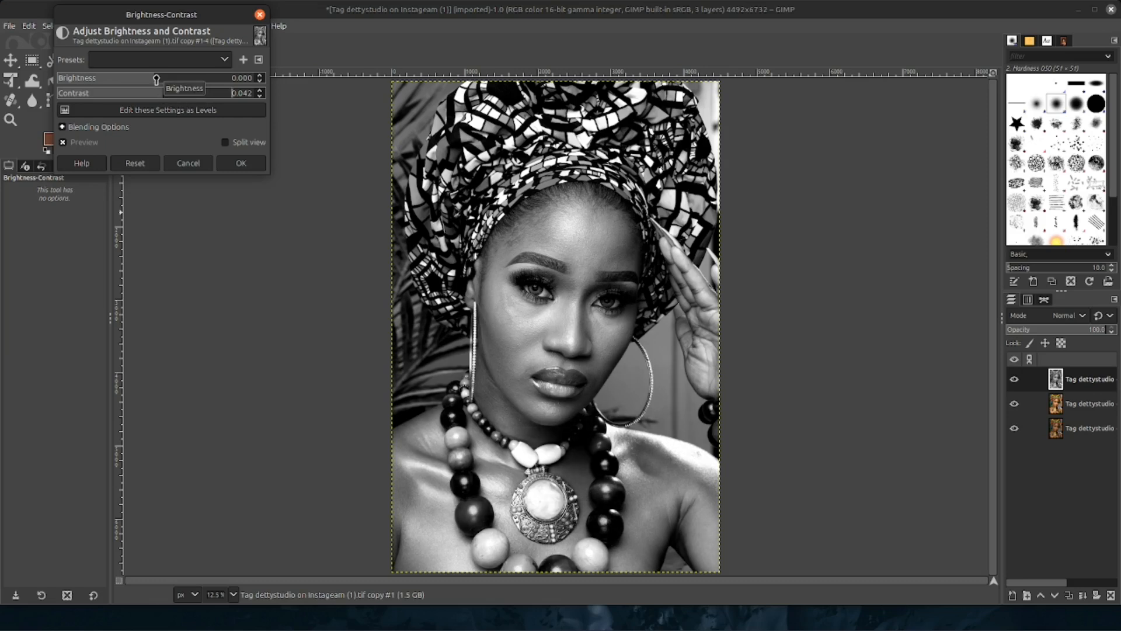
drag(156, 79, 175, 94)
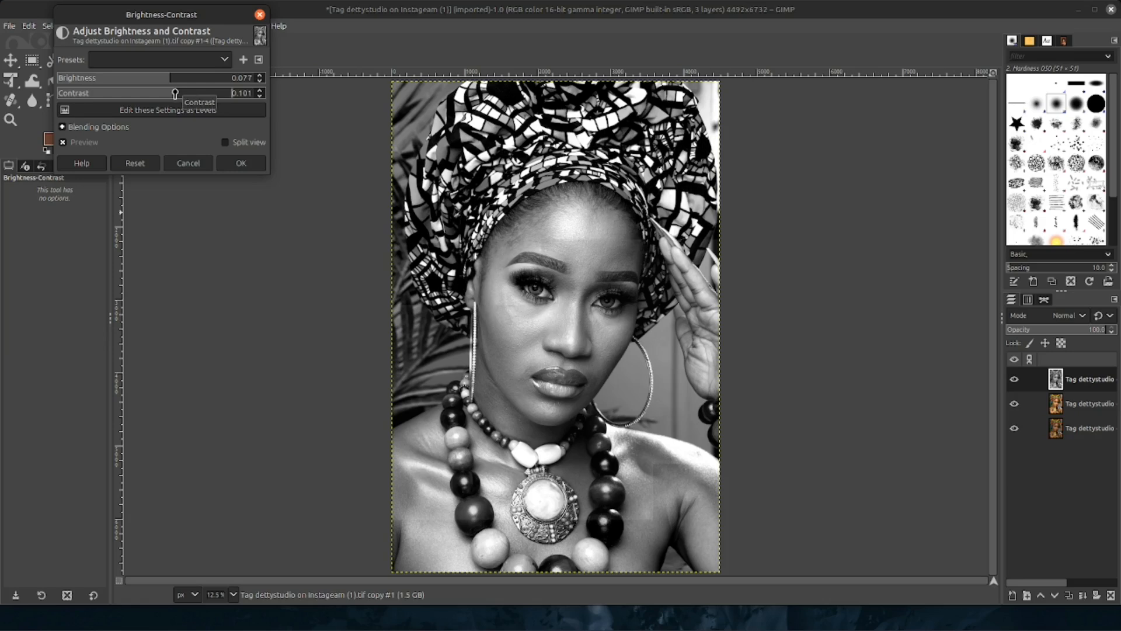
click(235, 162)
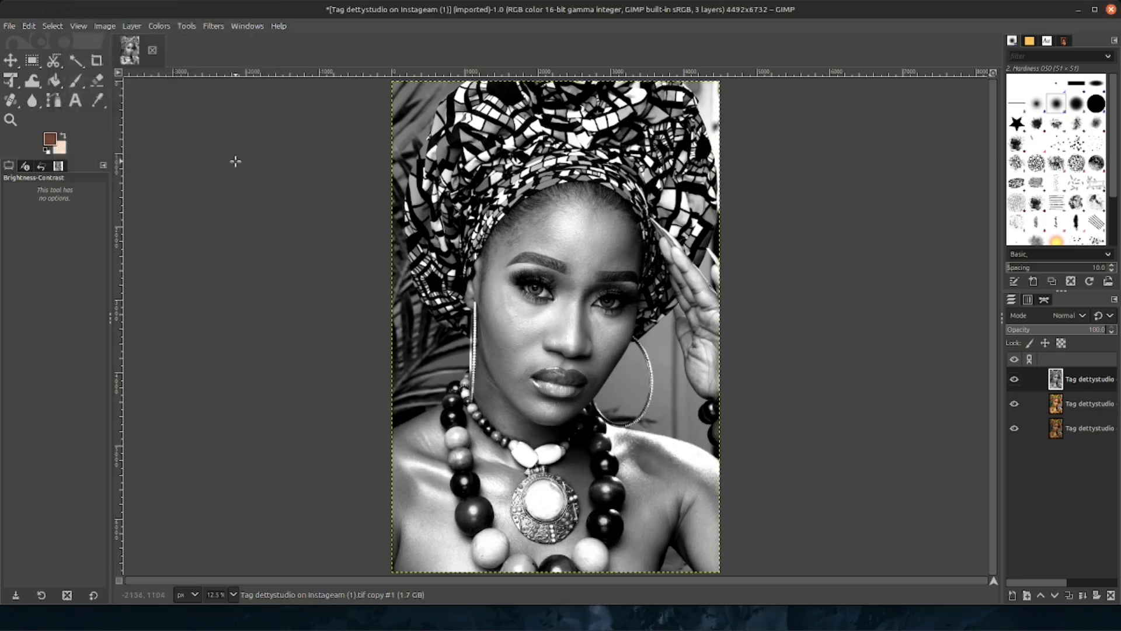
Step: Apply a Value curve to the black-and-white layer, lowering the shadows to about input 20, output 13 and slightly lifting the highlights
click(165, 27)
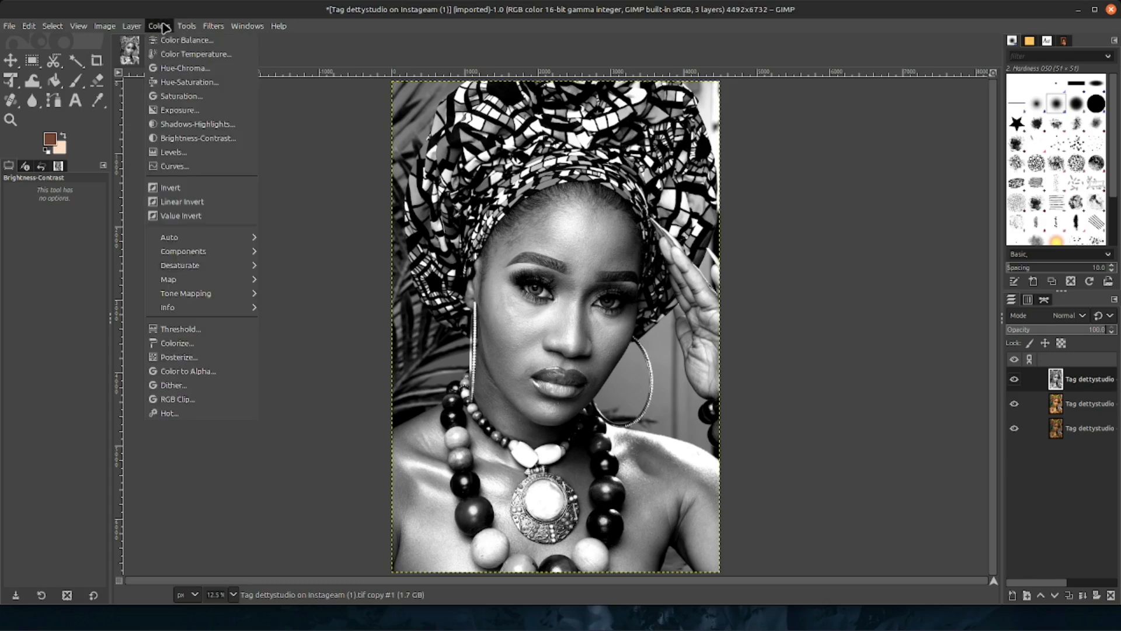
click(188, 167)
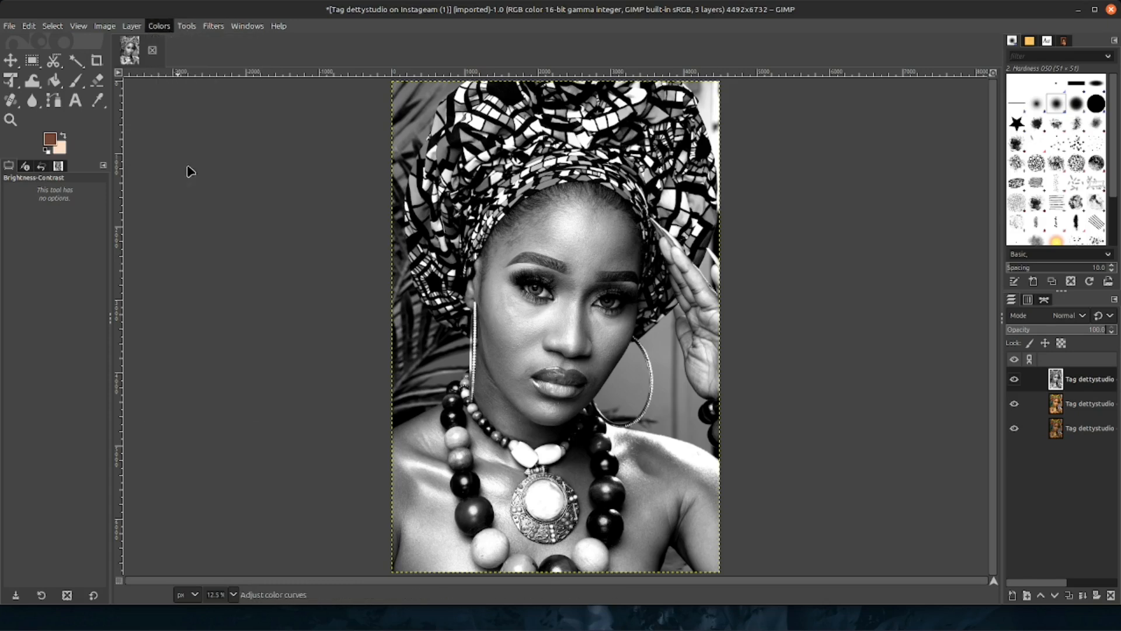
click(135, 214)
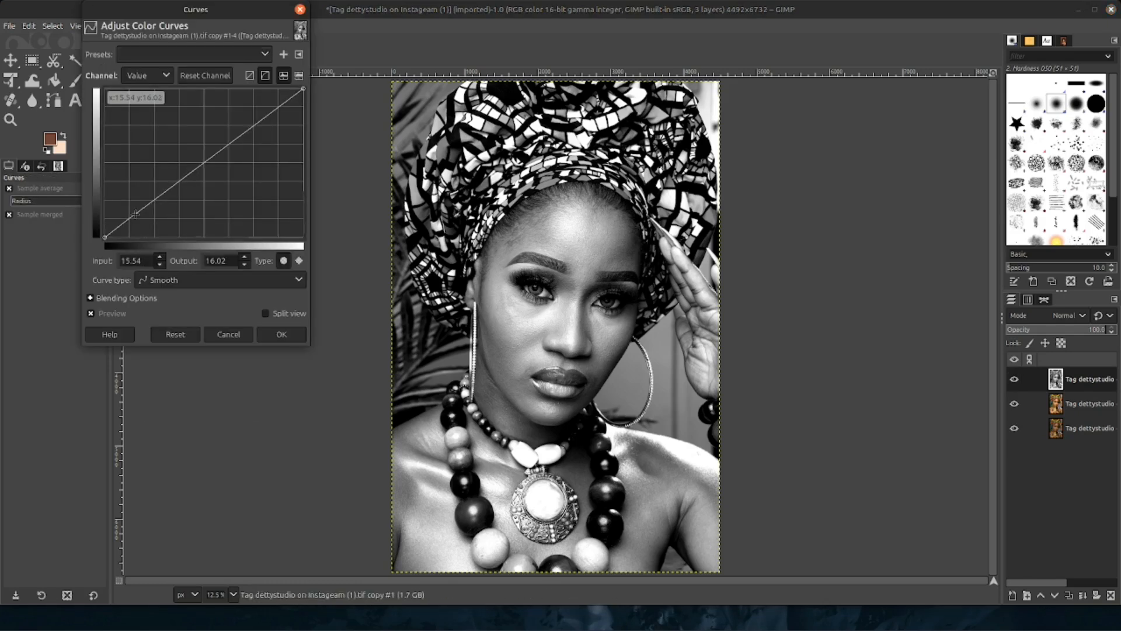
drag(135, 214, 144, 219)
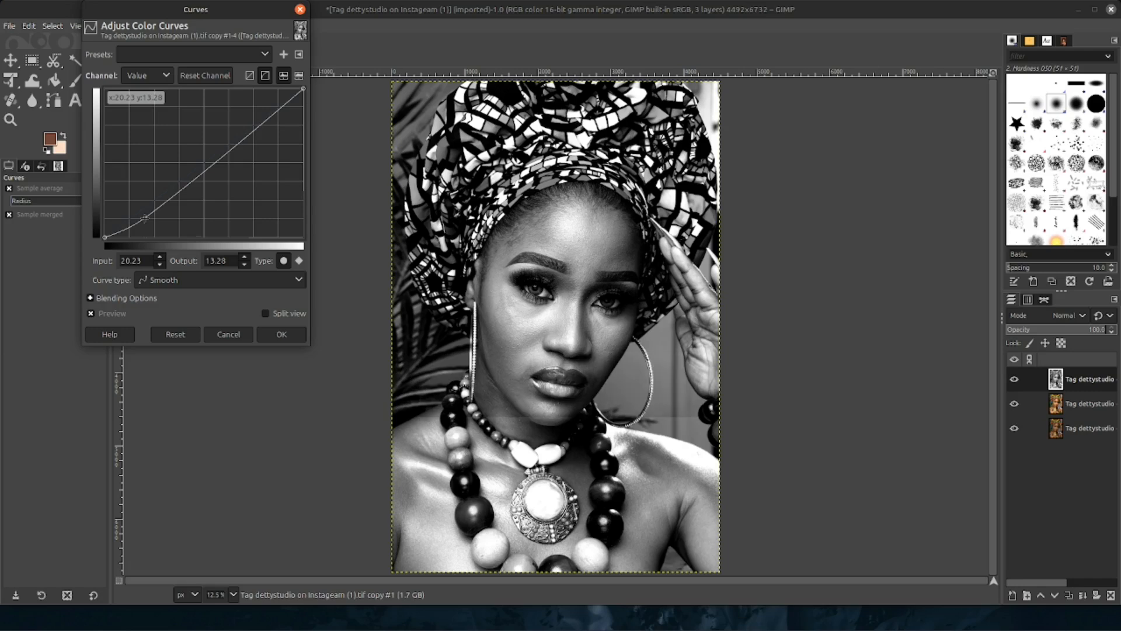
drag(259, 126, 252, 118)
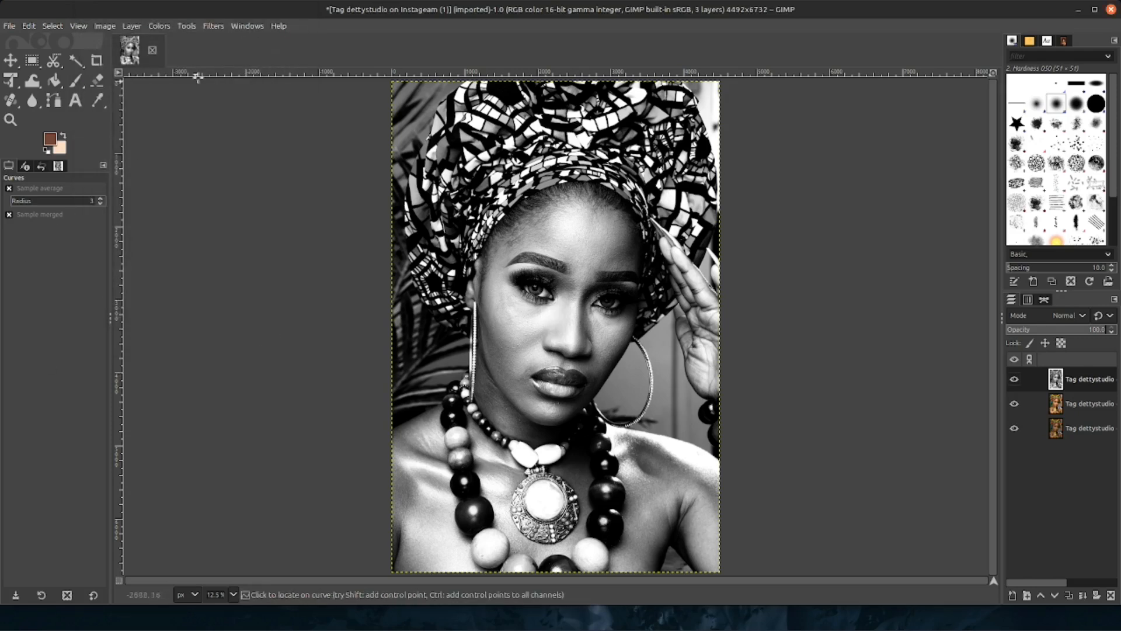
Step: Apply Brightness-Contrast with brightness 0.057 and contrast 0.012 to the black-and-white layer and compare it with the colour version
click(160, 26)
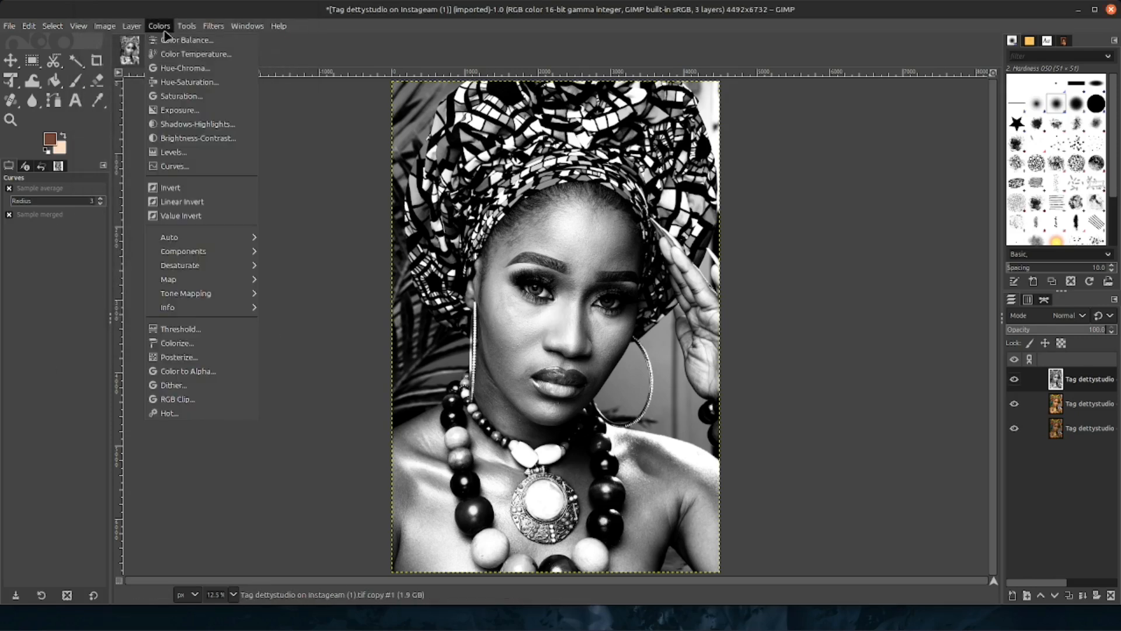
click(179, 140)
click(158, 93)
drag(159, 94, 145, 94)
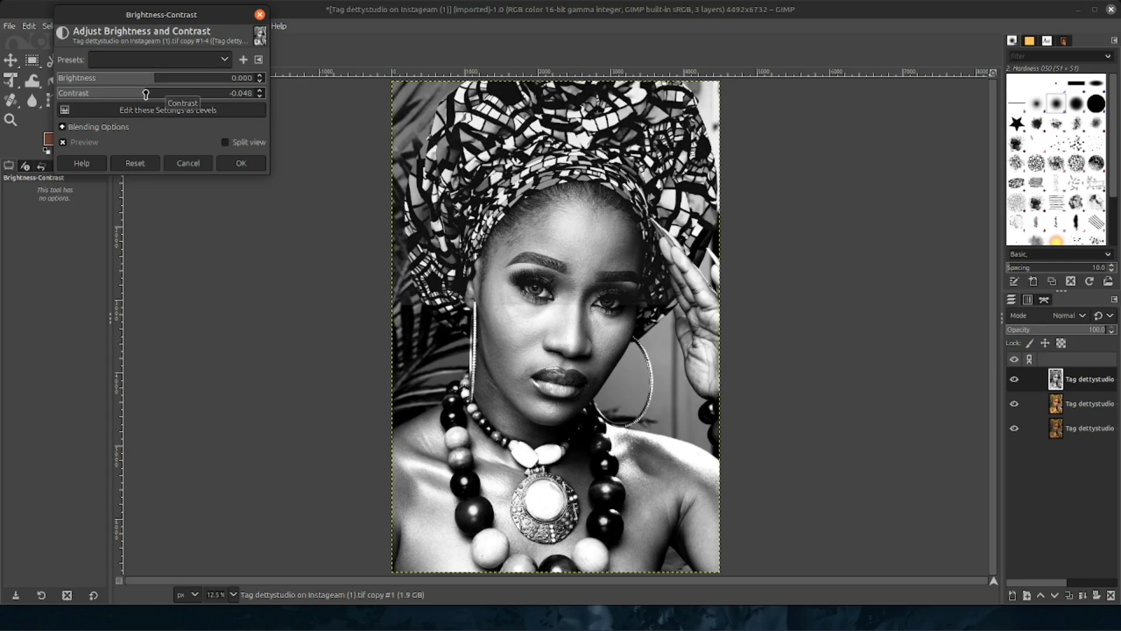
drag(145, 94, 159, 94)
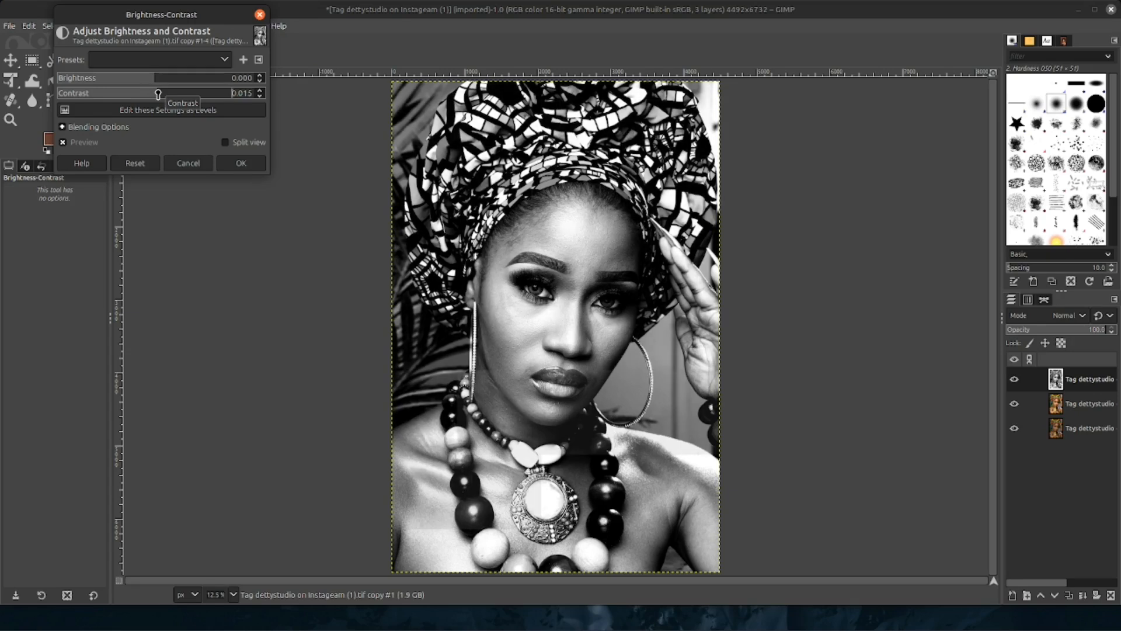
drag(158, 94, 157, 94)
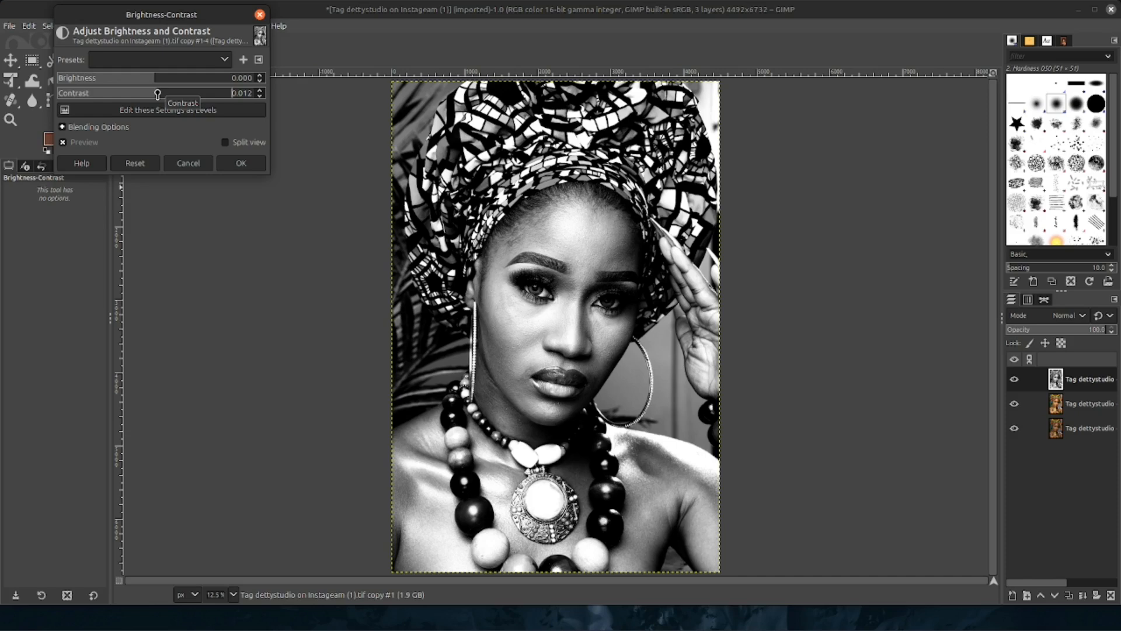
drag(155, 82, 166, 83)
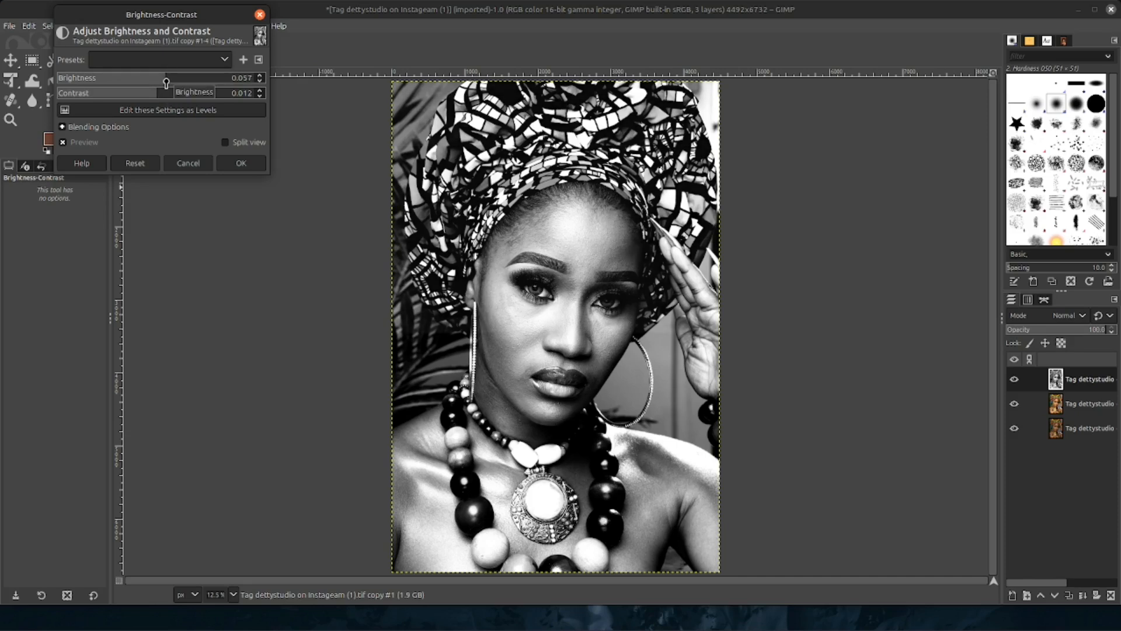
click(236, 165)
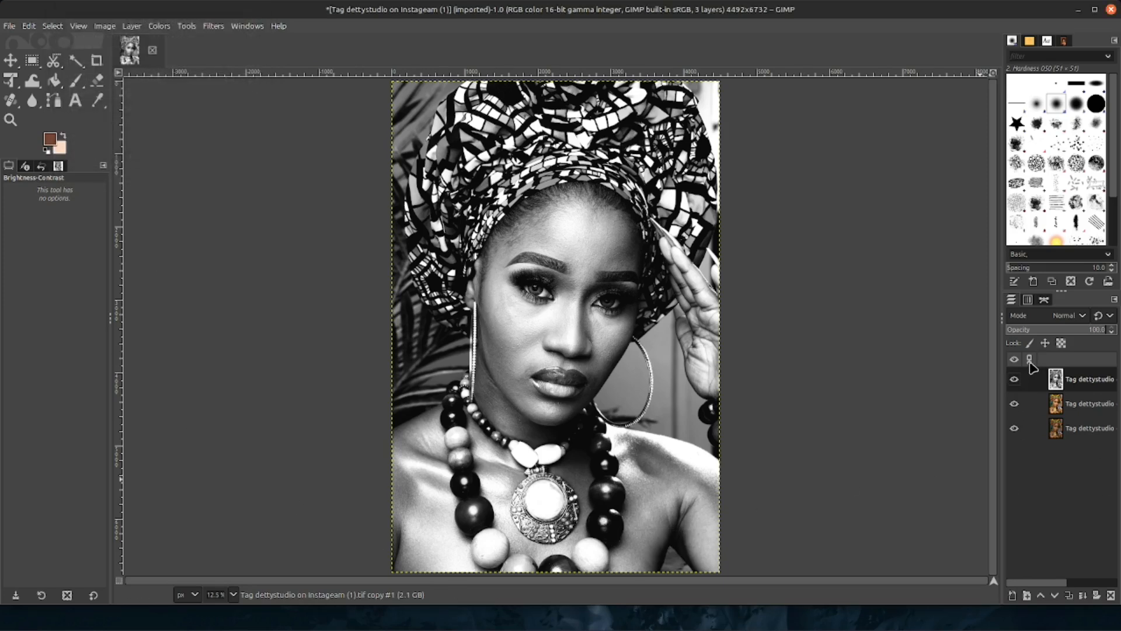
click(1016, 382)
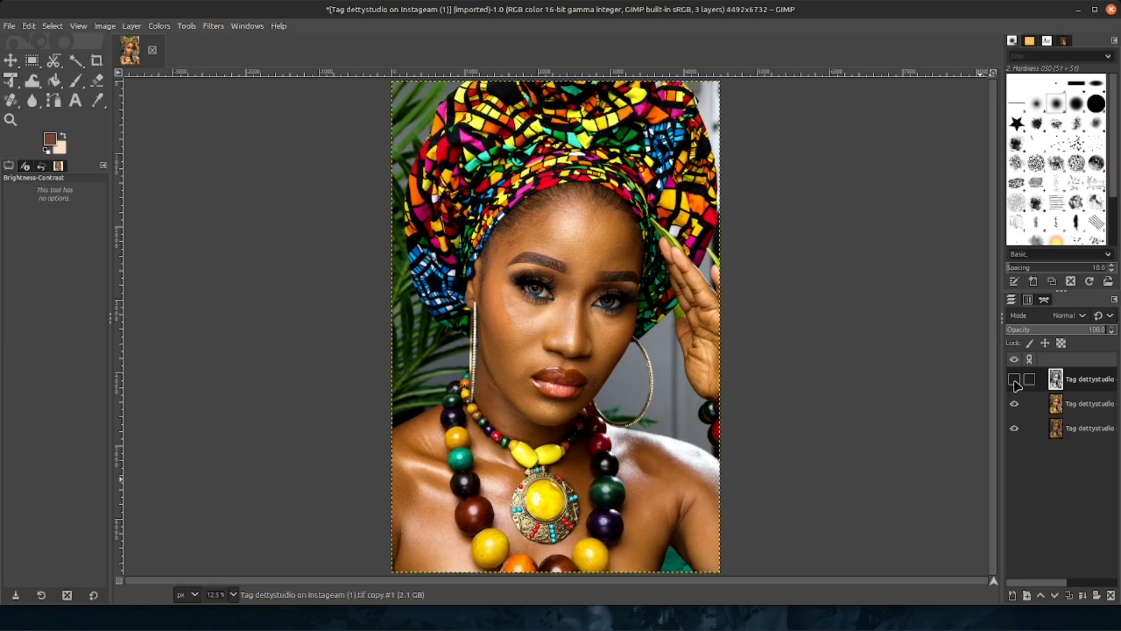
click(1014, 382)
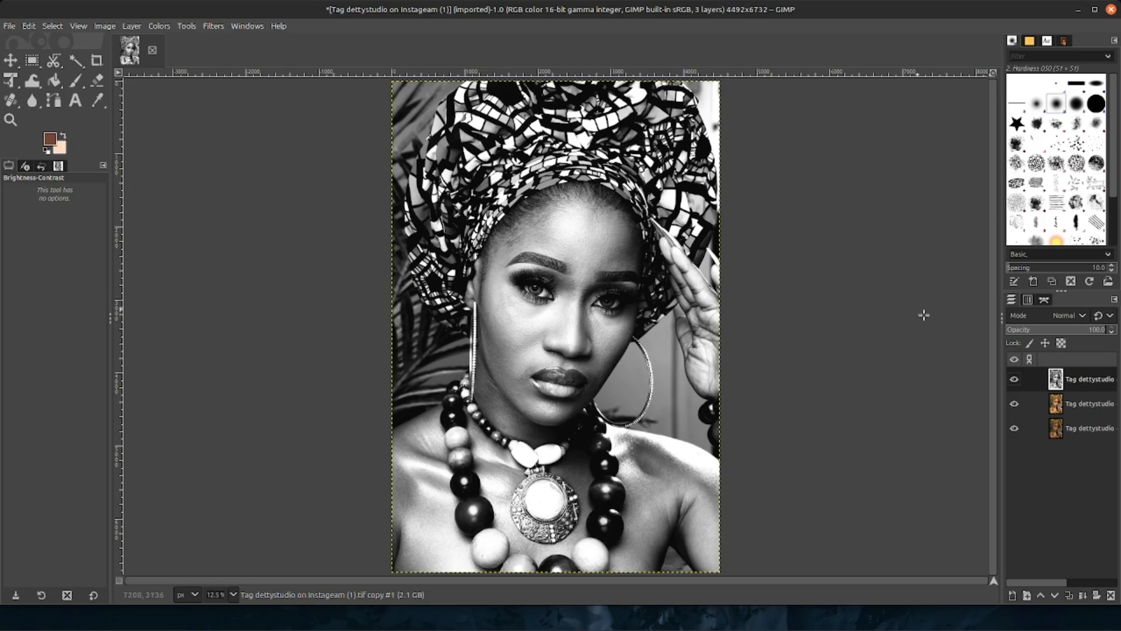
Step: Remove the remaining colour from the top layer with Saturation at scale 0.012
click(159, 27)
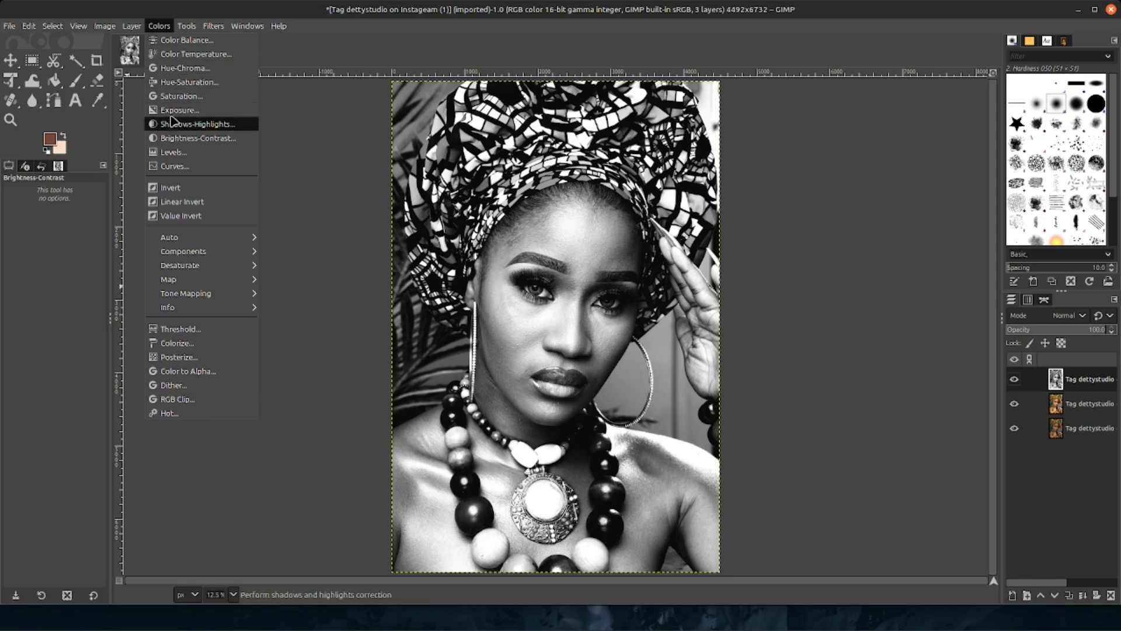
click(175, 96)
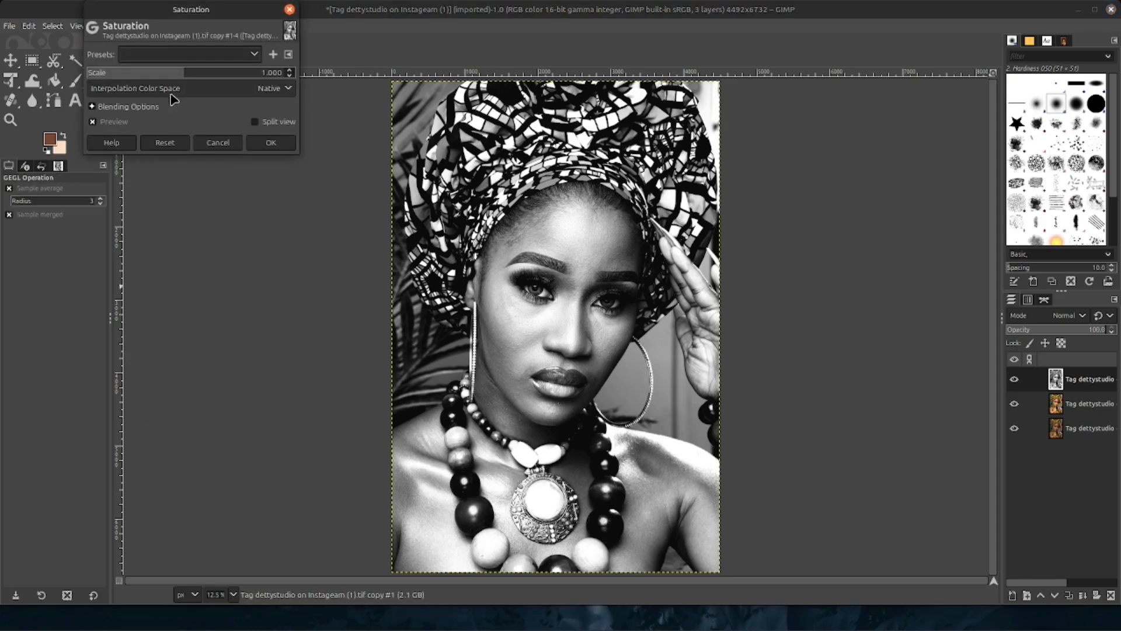
drag(183, 75, 88, 82)
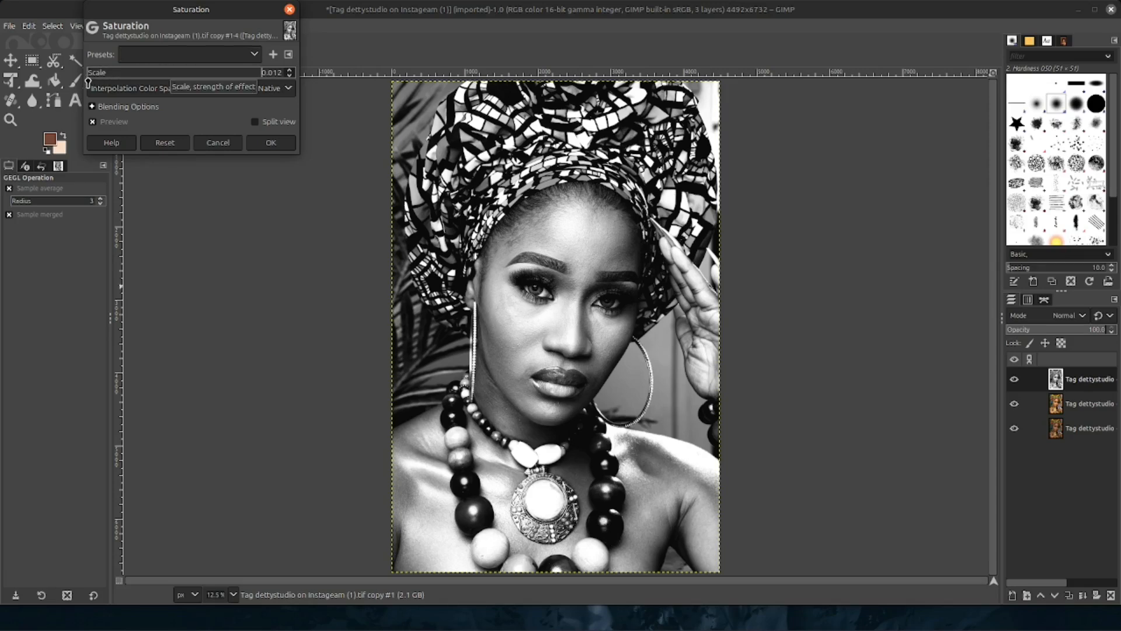
click(280, 144)
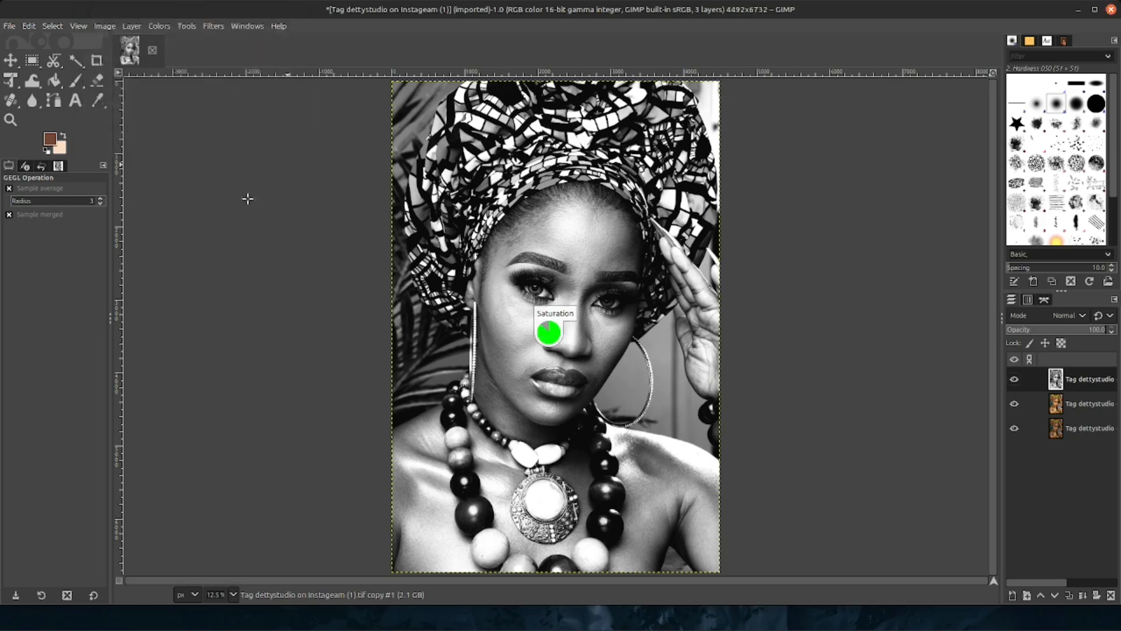